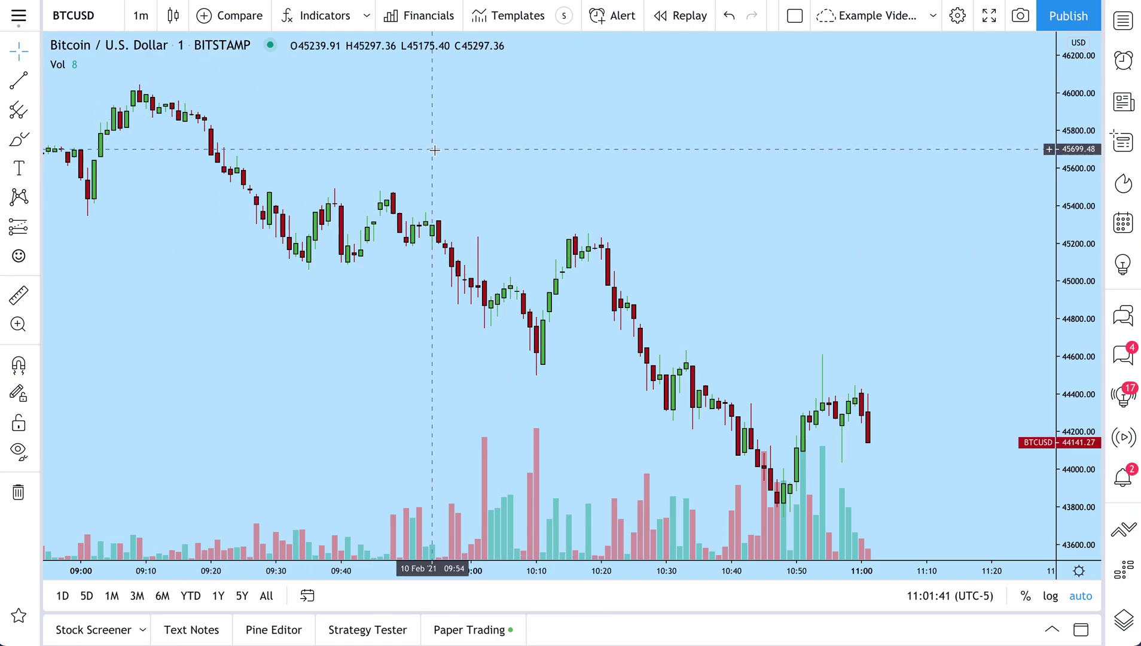
Open Chart settings on the Appearance section and keep the background fill as Solid.
right_click(491, 146)
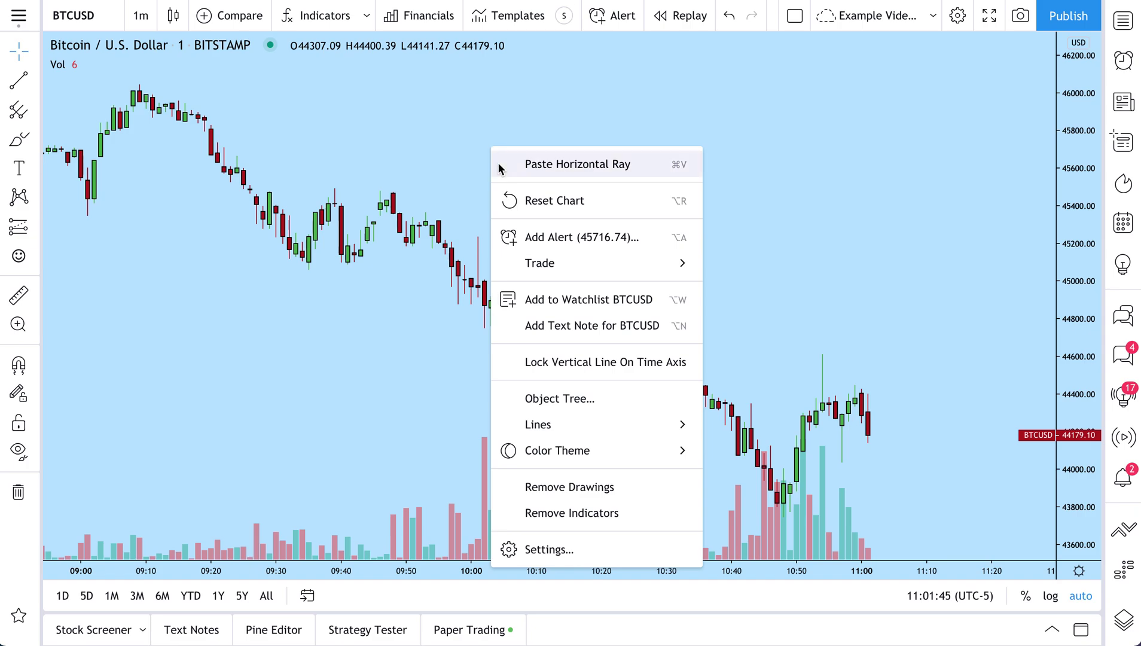
left_click(533, 558)
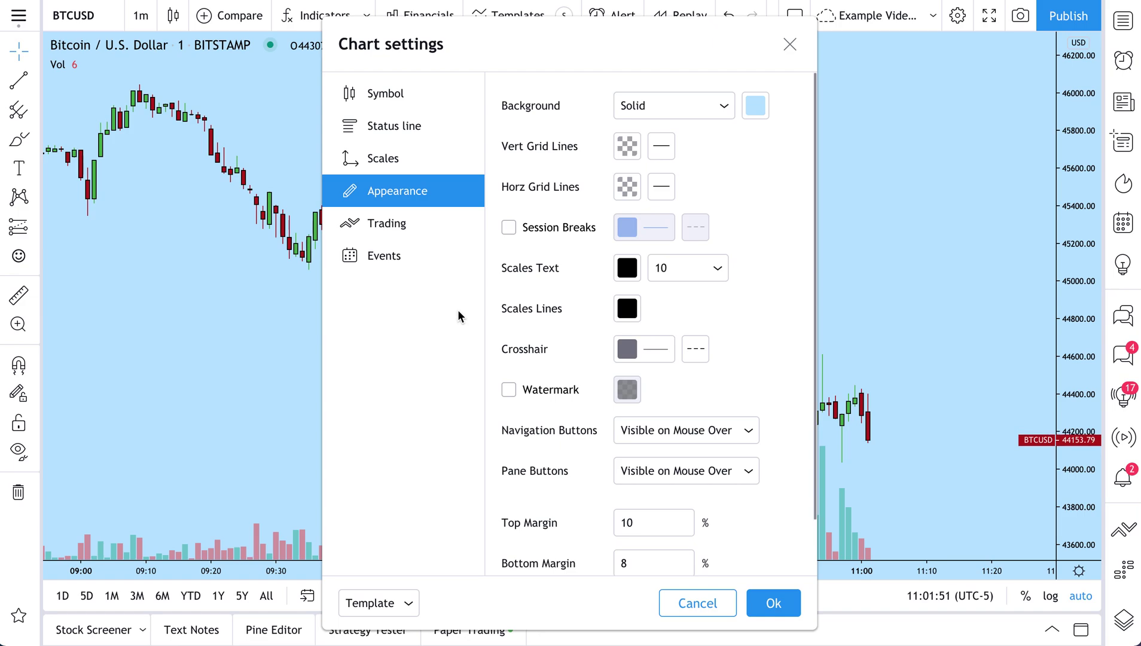
left_click_drag(542, 36, 337, 30)
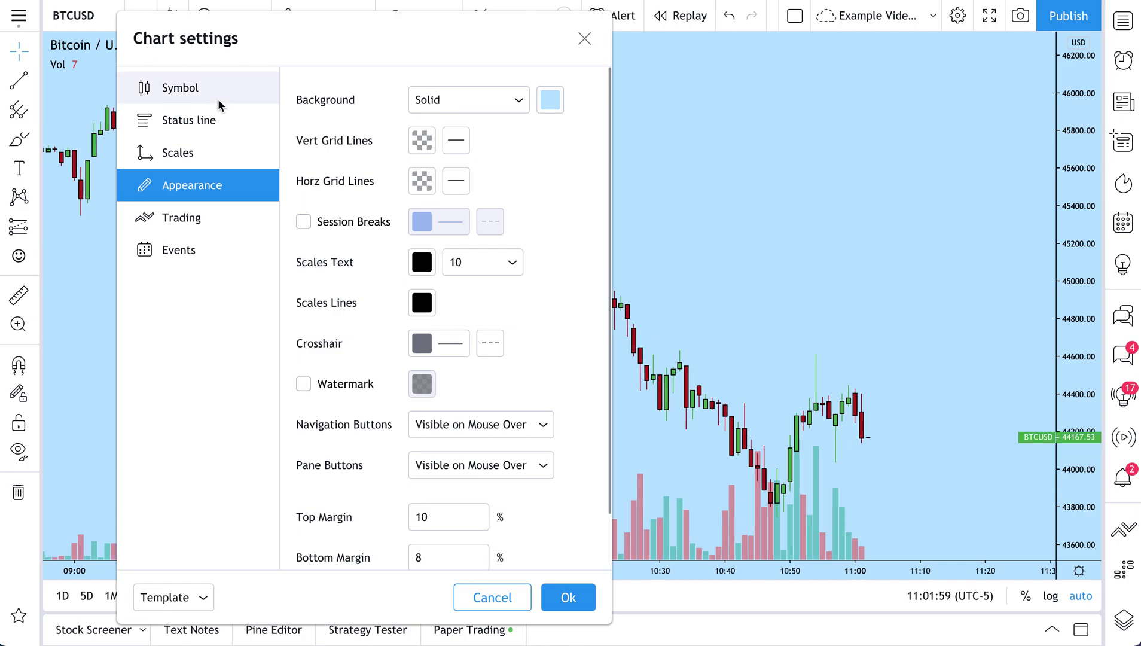
left_click(191, 189)
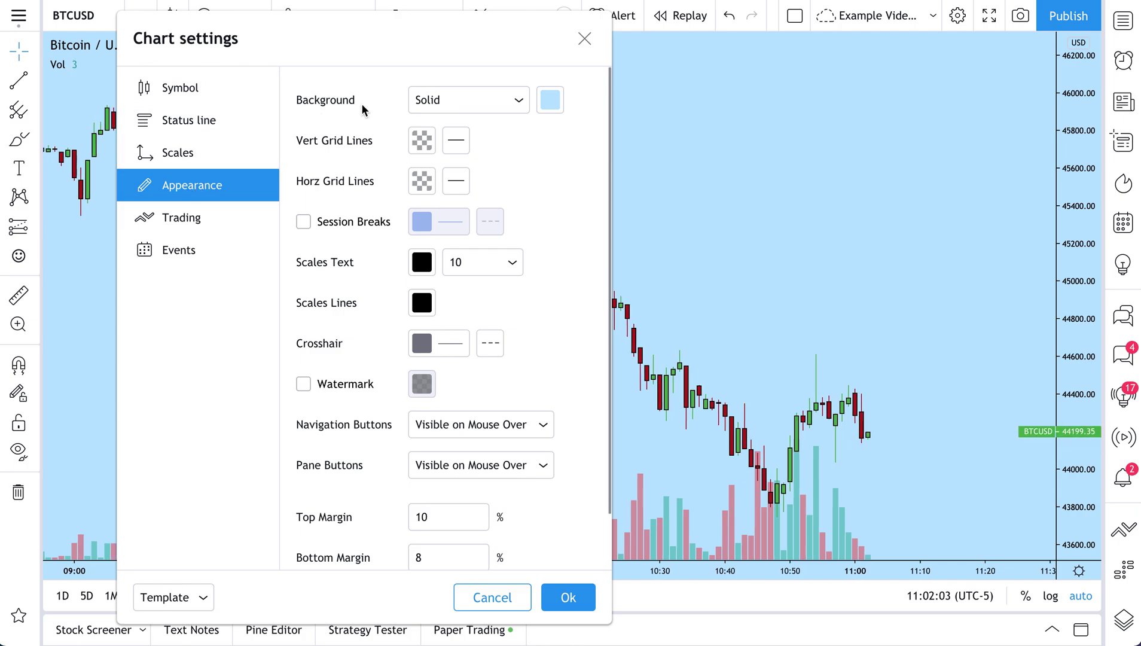
left_click(481, 109)
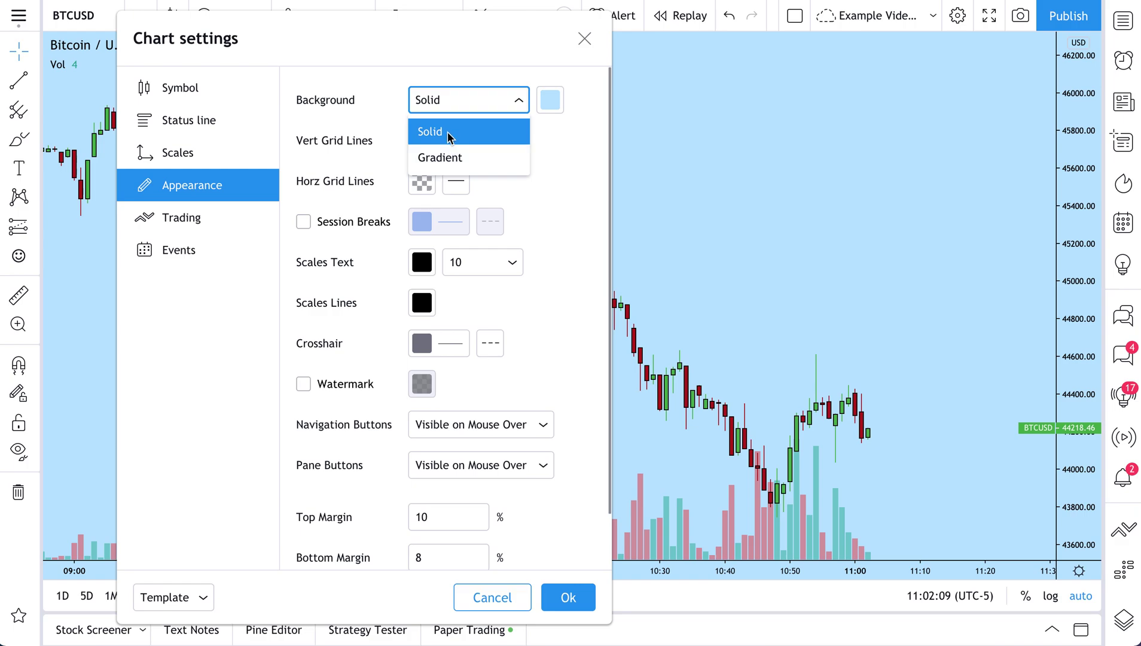
left_click(450, 137)
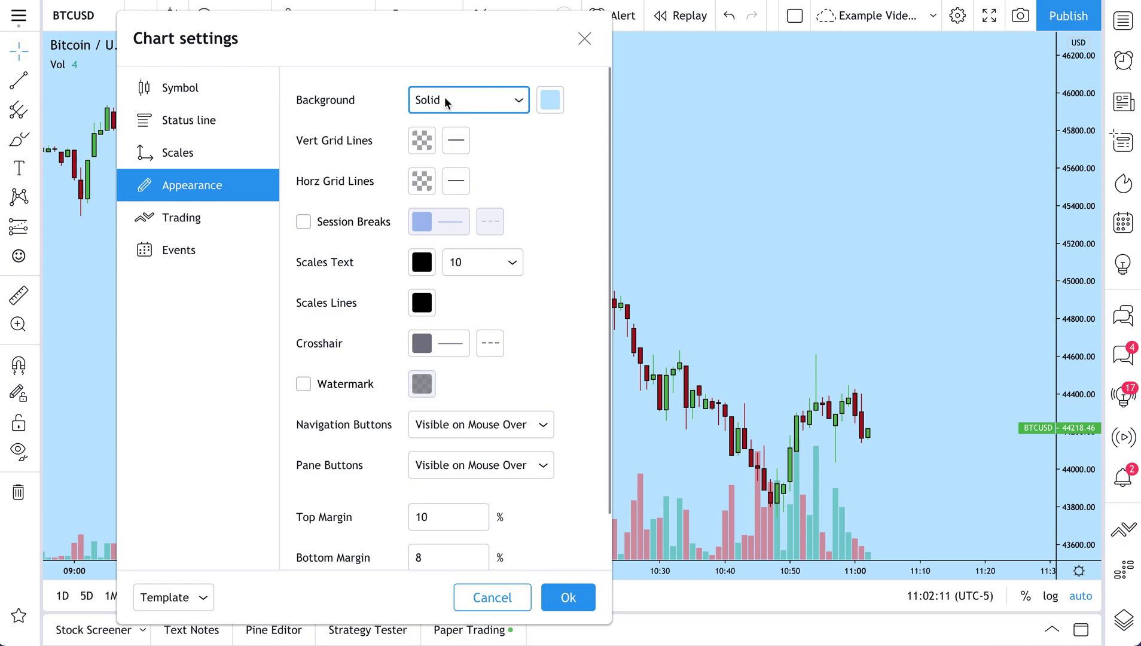
Cycle through the palette's background colours, from reds to blues and pinks, finishing on white.
left_click(548, 104)
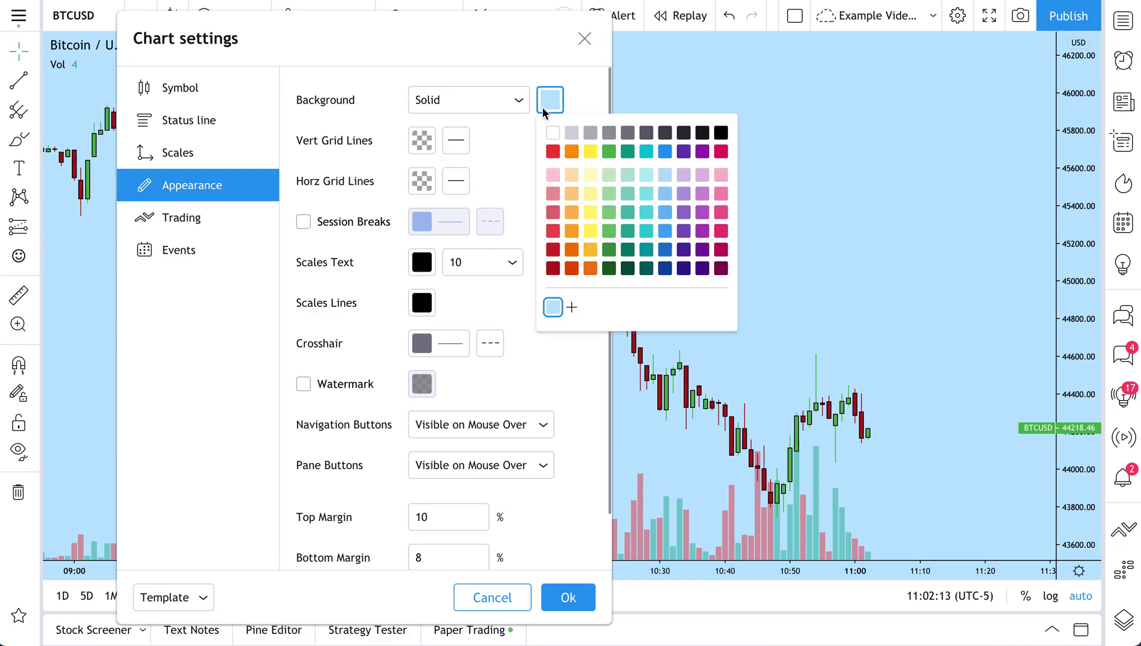
left_click(556, 154)
left_click(572, 152)
left_click(590, 153)
left_click(609, 152)
left_click(629, 153)
left_click(646, 152)
left_click(666, 153)
left_click(683, 152)
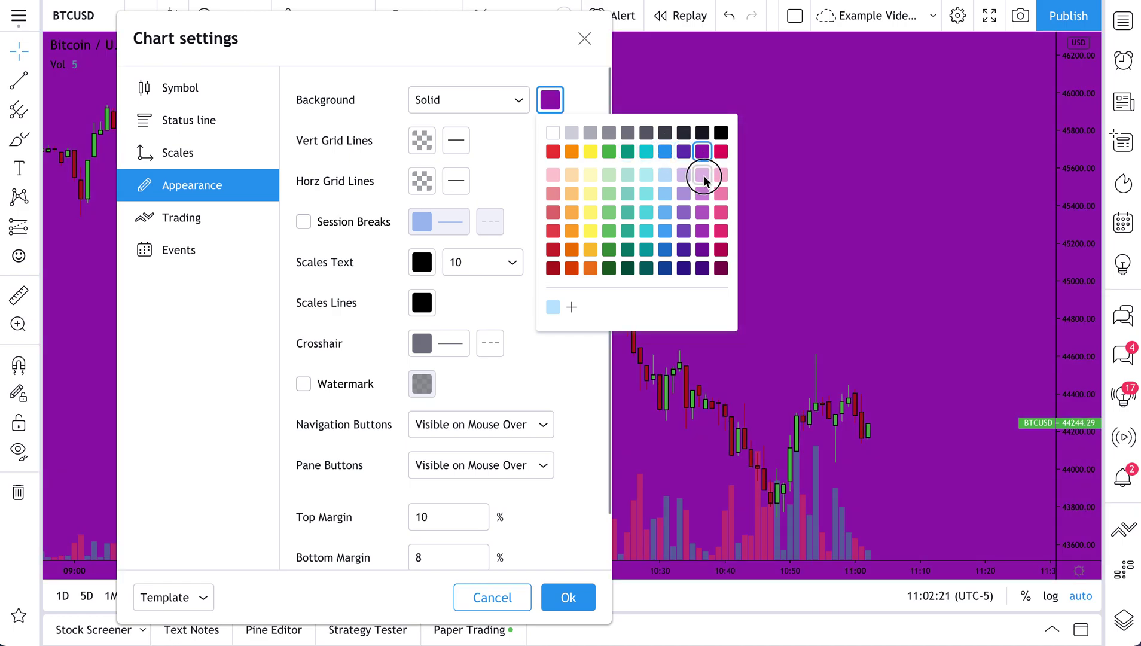
left_click(702, 174)
left_click(664, 175)
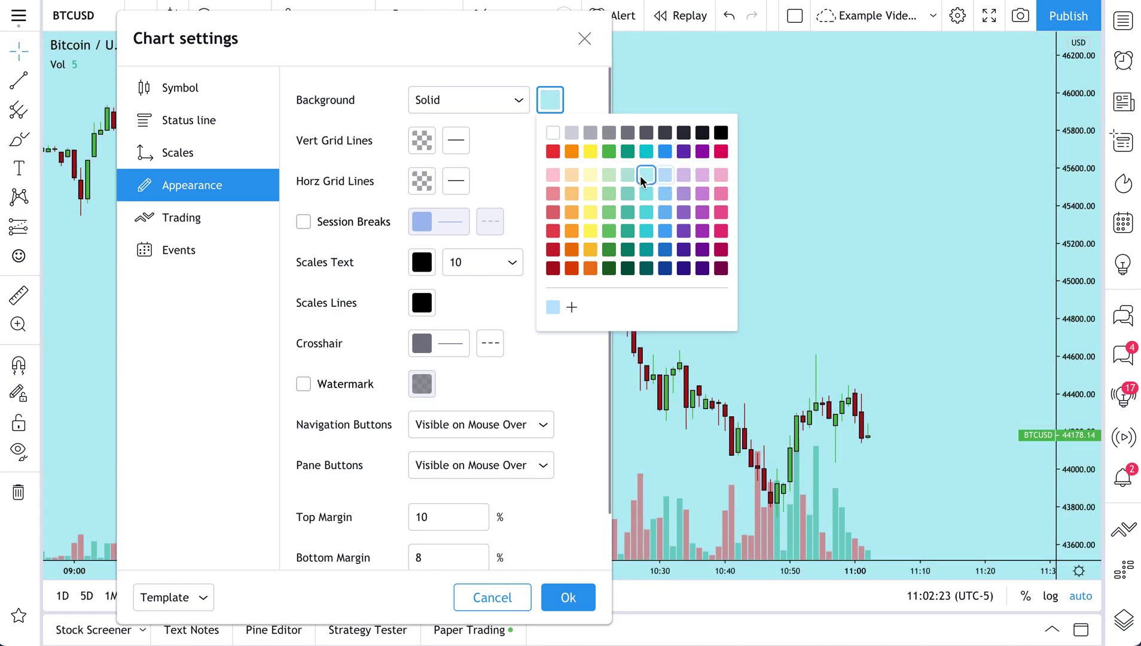
left_click(625, 177)
left_click(590, 175)
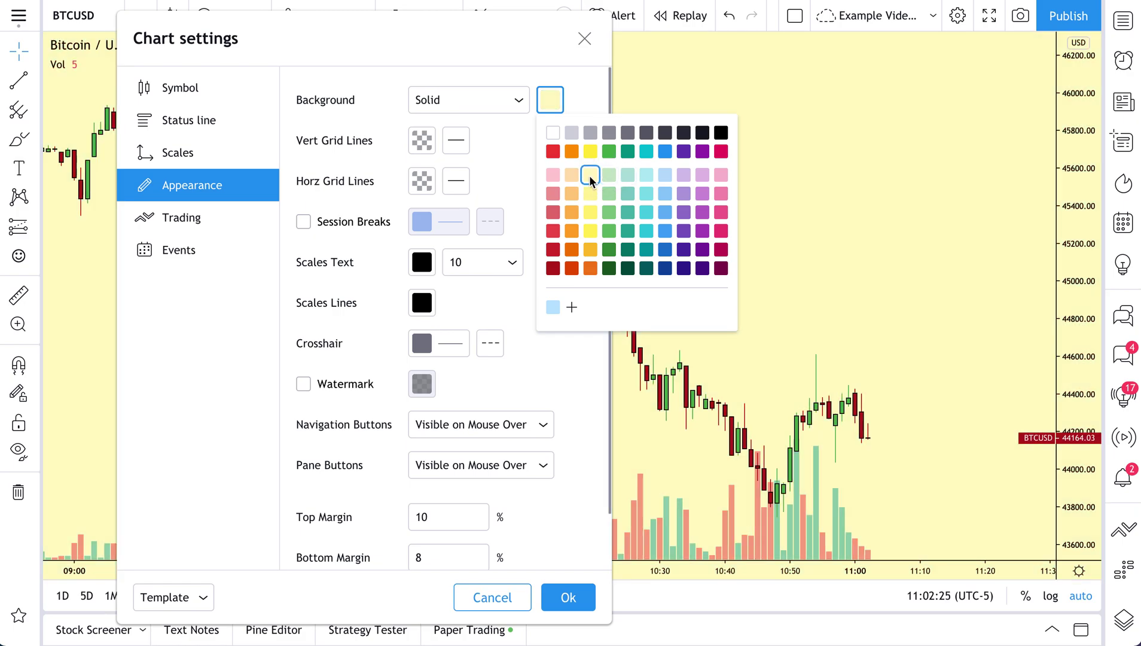
left_click(720, 151)
left_click(723, 175)
left_click(552, 249)
left_click(553, 232)
left_click(553, 211)
left_click(553, 134)
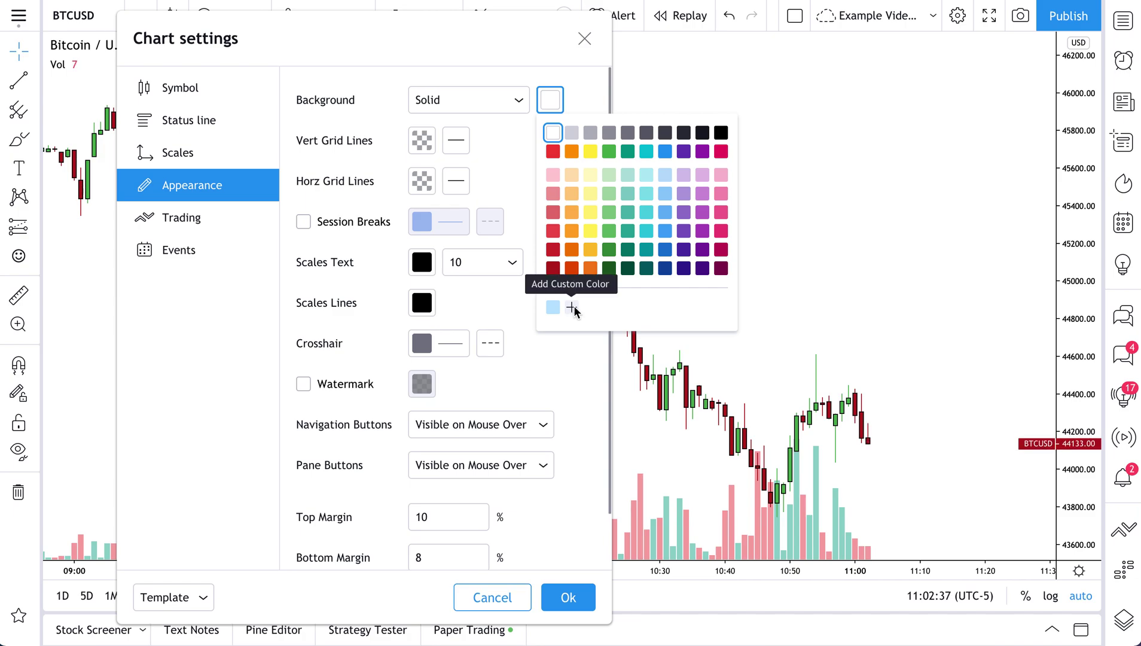
Create a custom light blue background colour #99e0fb using the colour square and hue slider.
left_click(572, 308)
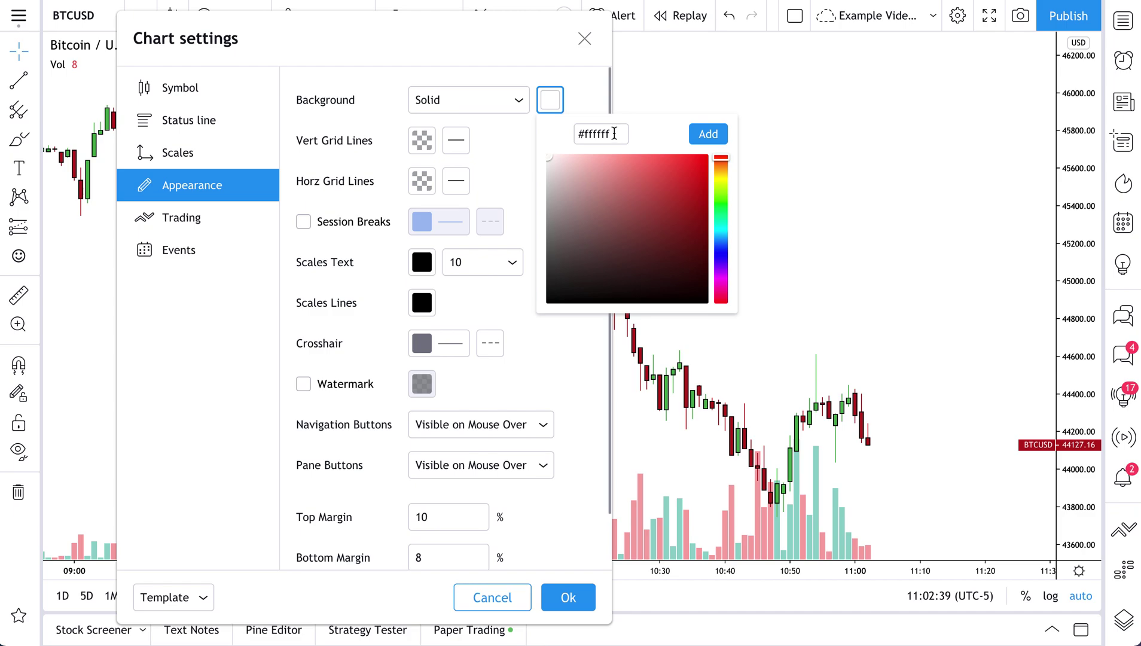
left_click(584, 132)
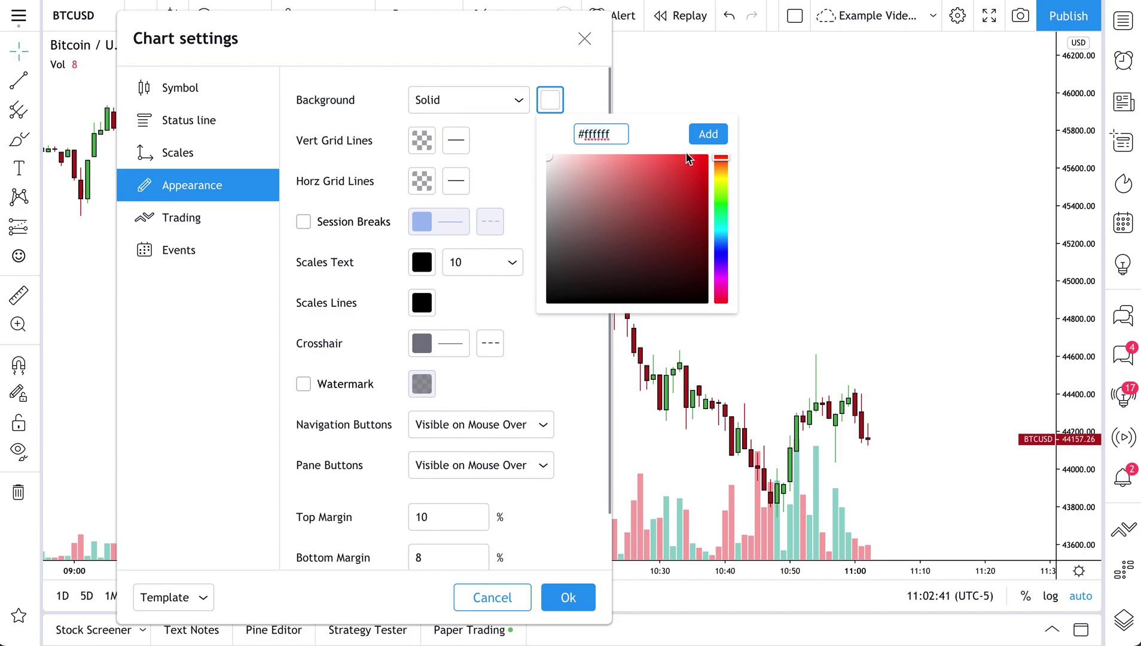
left_click_drag(720, 158, 719, 234)
left_click_drag(550, 163, 610, 160)
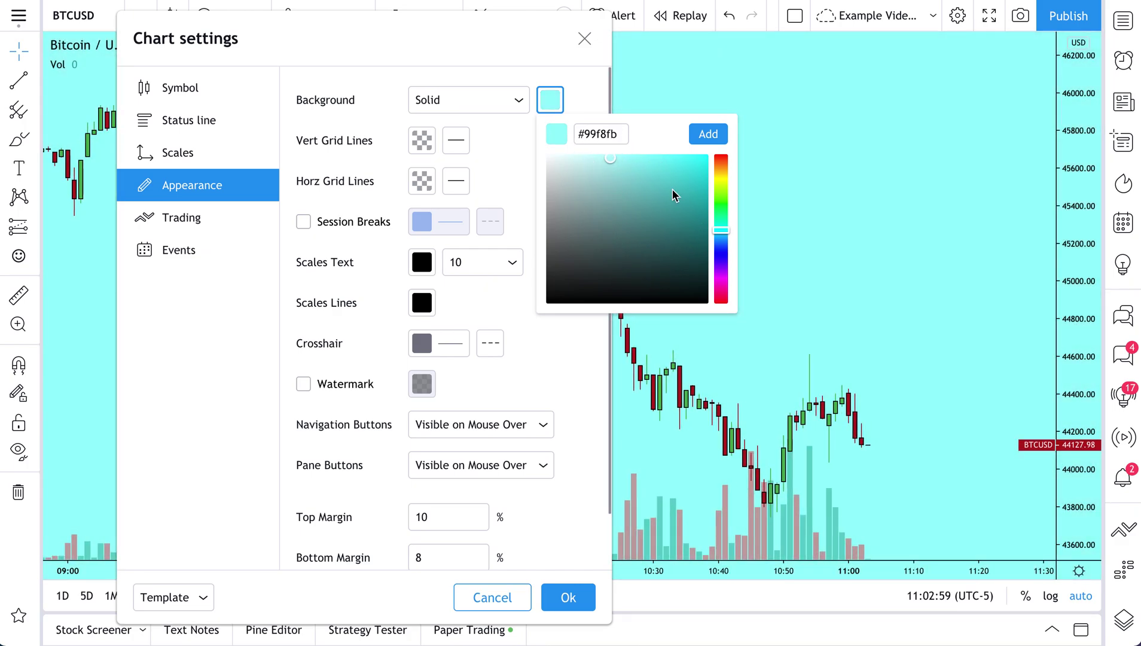
left_click(724, 227)
mouse_move(725, 228)
left_mouse_down()
mouse_move(721, 158)
mouse_move(720, 239)
left_mouse_up()
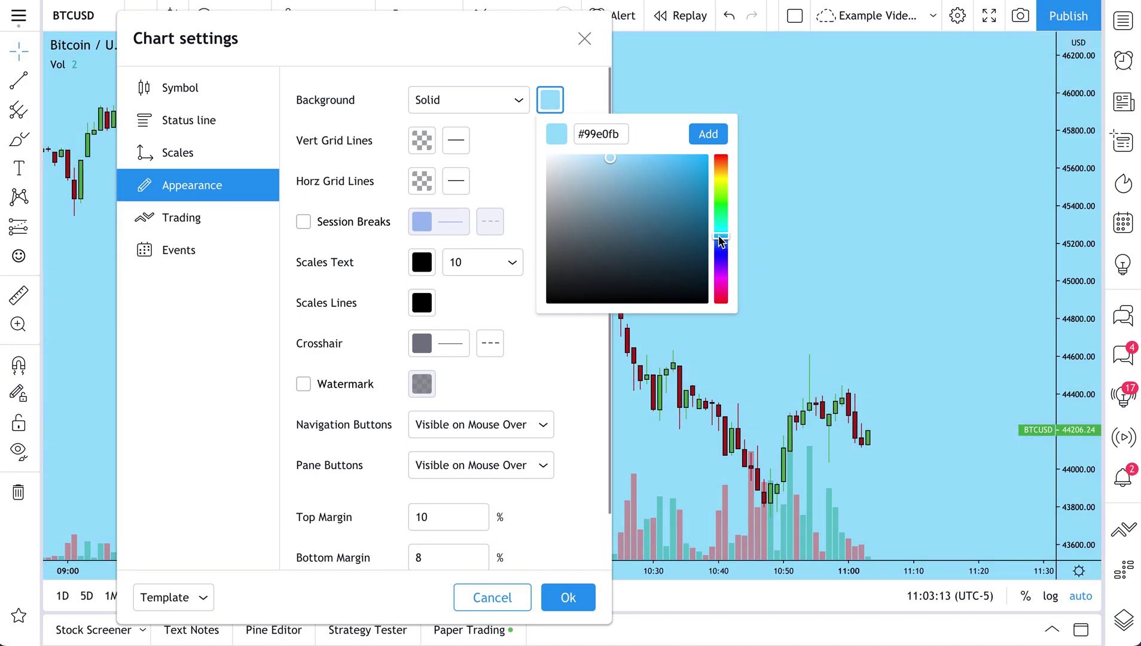
left_click(574, 94)
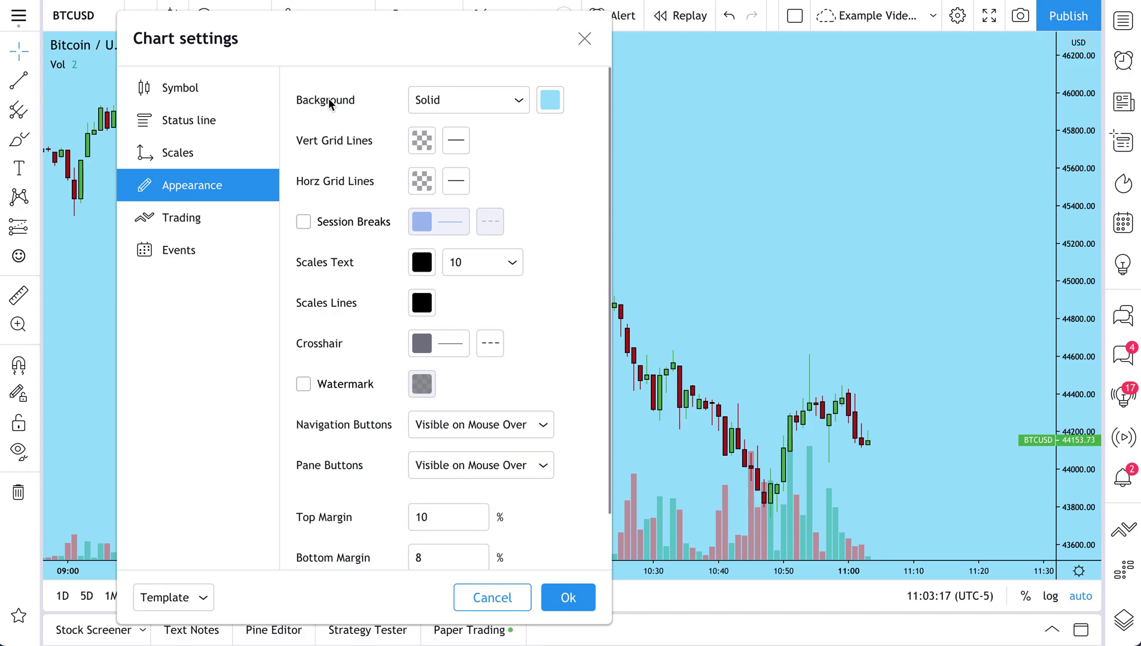
left_click(447, 108)
Switch the background to Gradient and set its top colour to blue.
left_click(471, 159)
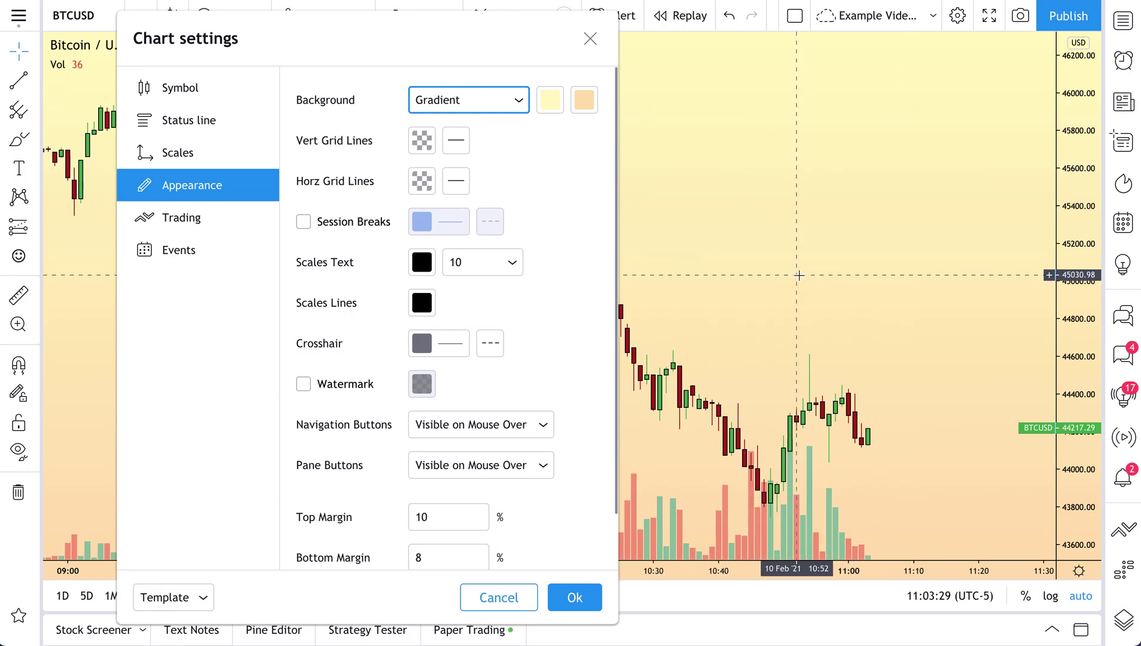
left_click(551, 103)
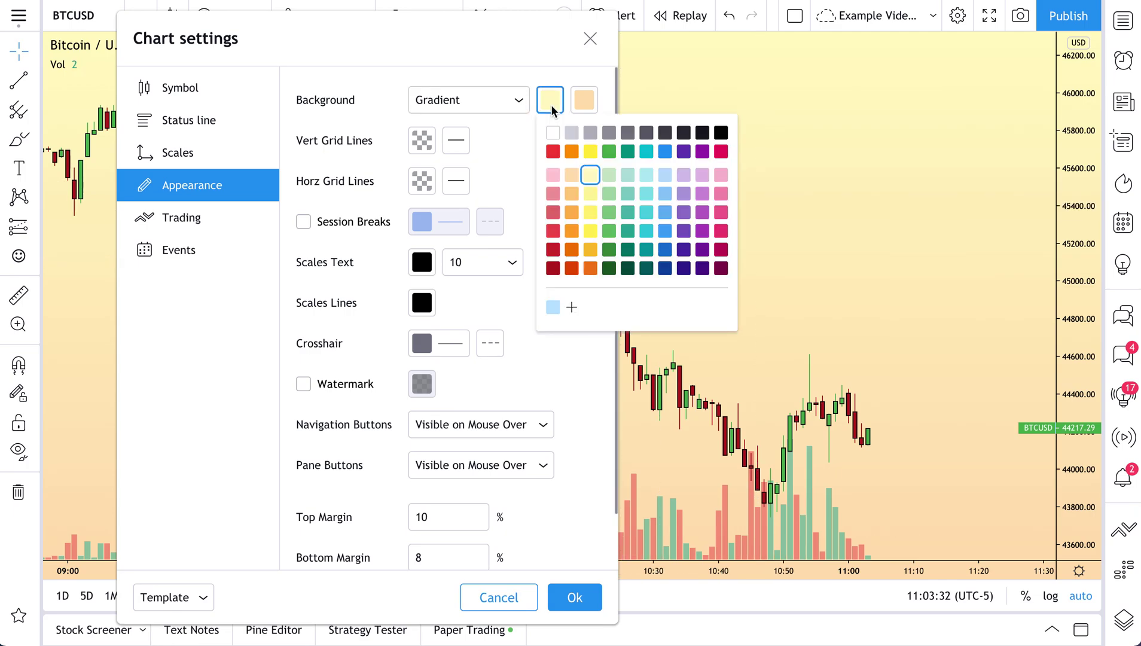
left_click(553, 151)
left_click(572, 151)
left_click(590, 151)
left_click(610, 153)
left_click(627, 152)
left_click(663, 152)
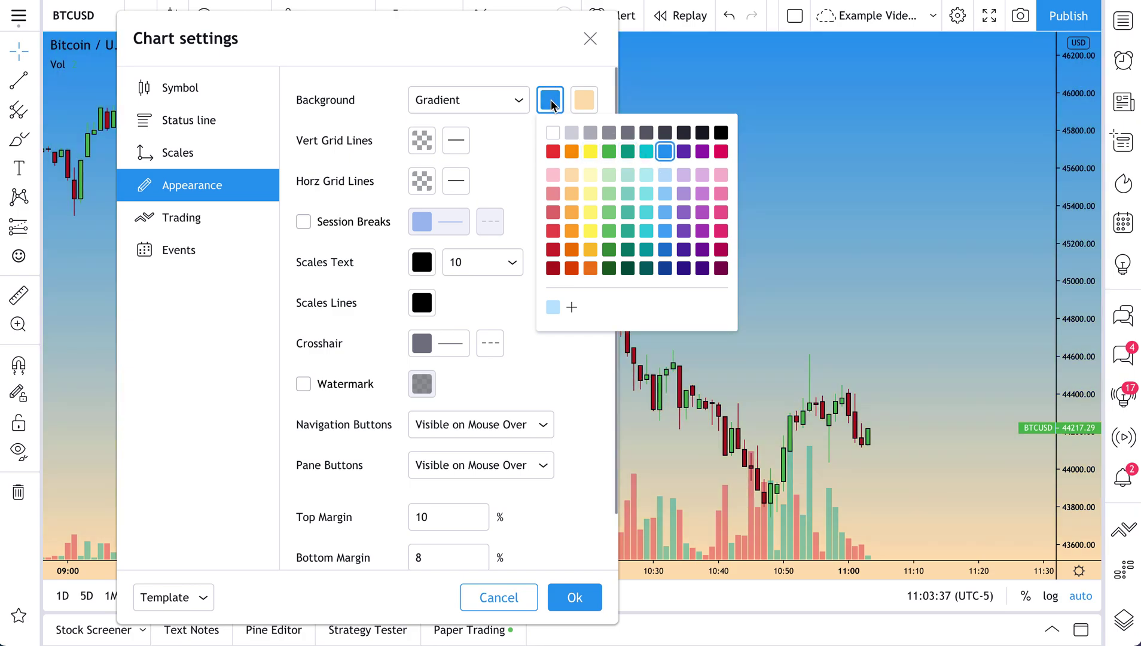
left_click(607, 87)
Set the gradient's bottom colour to light cyan and close Chart settings.
left_click(585, 102)
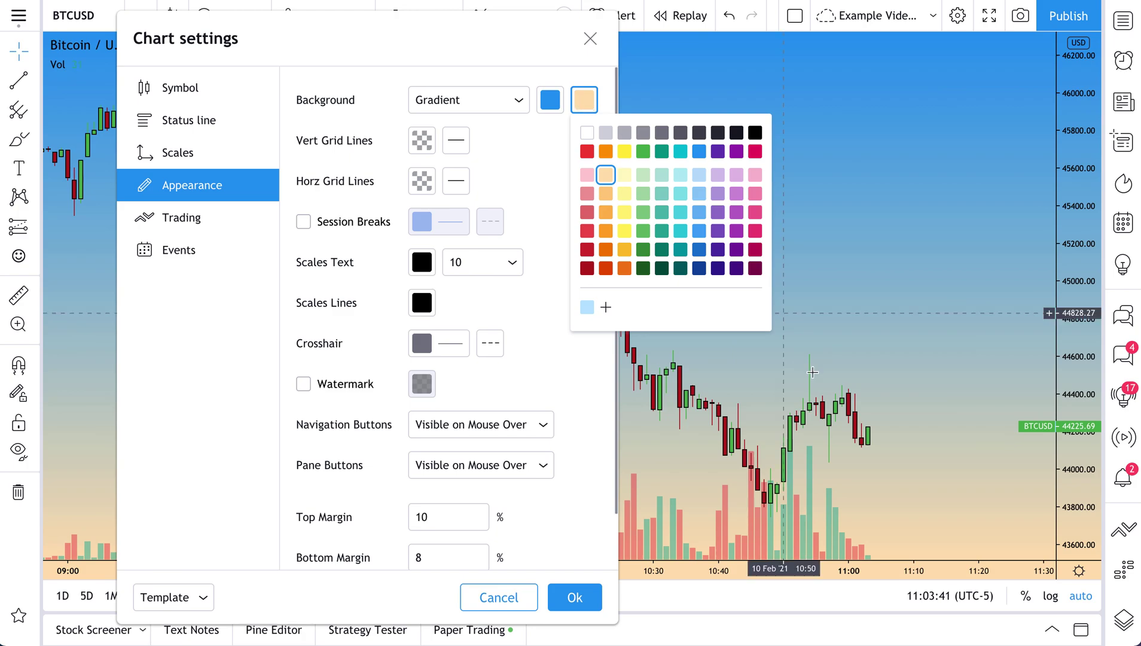
left_click(625, 174)
left_click(642, 174)
left_click(660, 175)
left_click(697, 176)
left_click(682, 177)
left_click(595, 88)
left_click(590, 38)
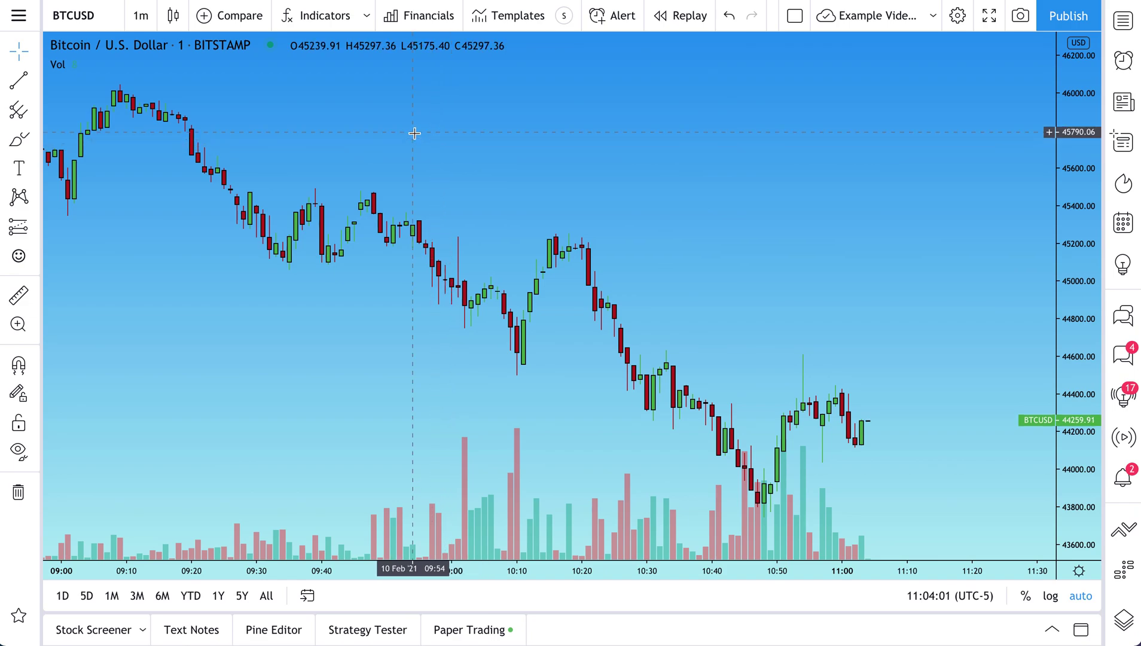
Reopen Chart settings on the Symbol section and move the dialog aside to uncover the chart.
right_click(407, 102)
left_click(461, 505)
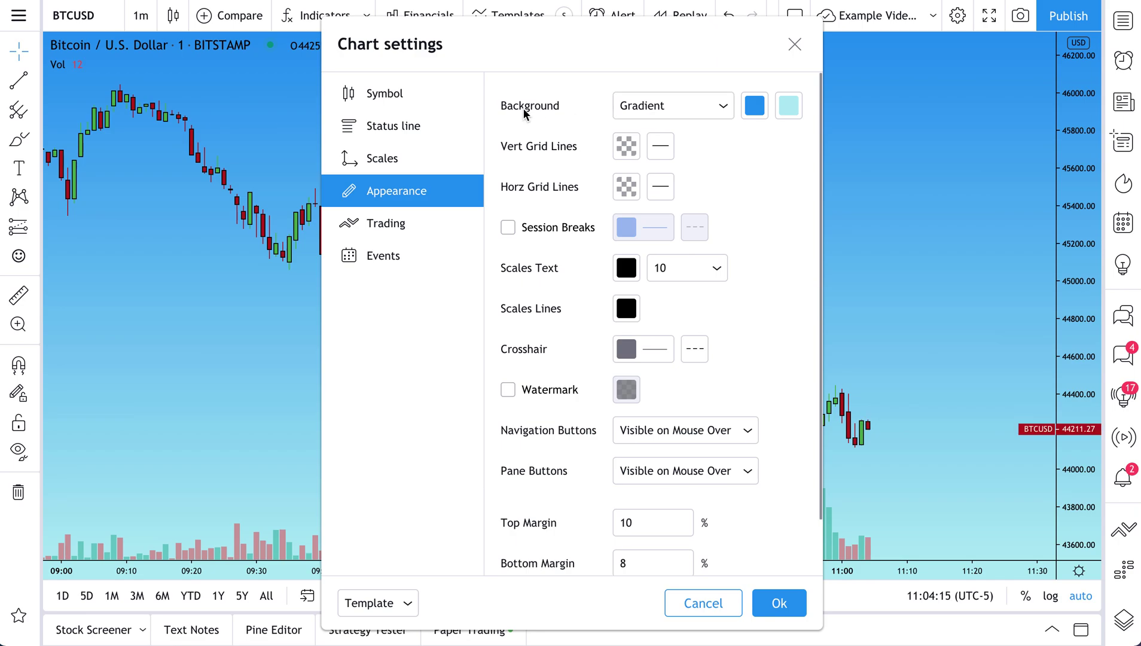
left_click(375, 98)
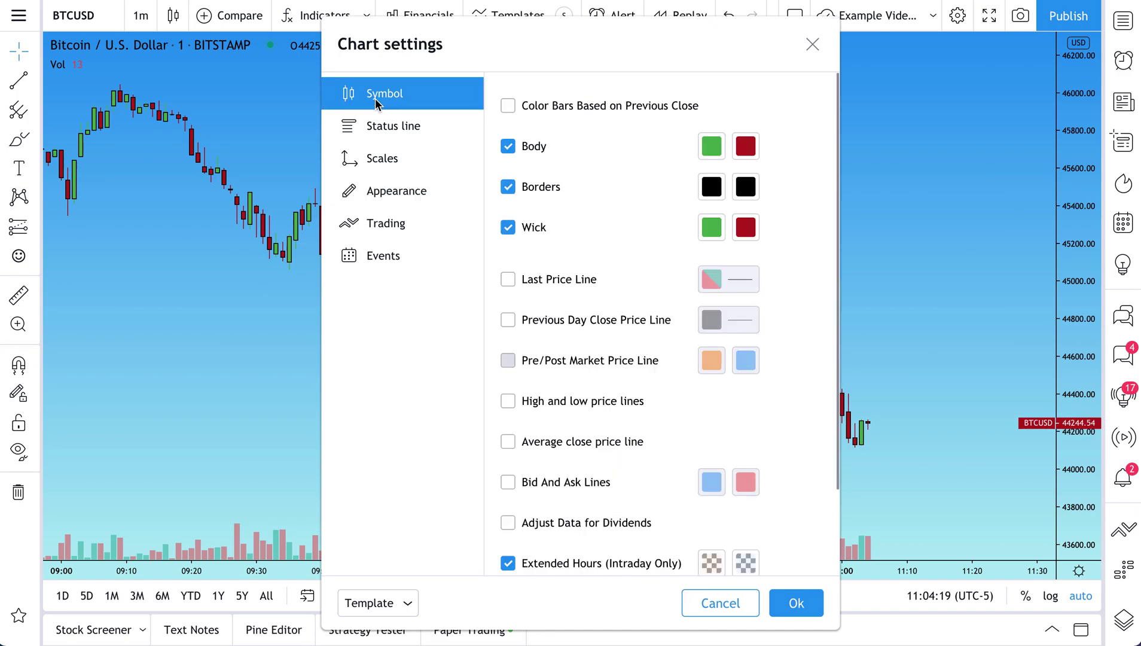
left_click_drag(513, 54, 660, 43)
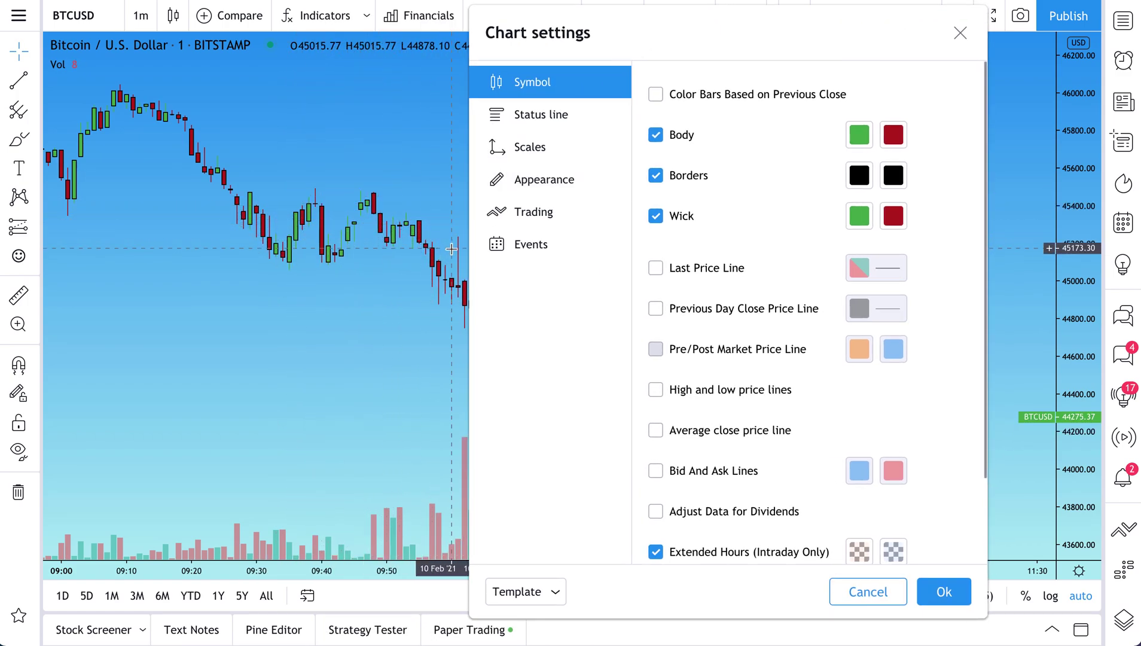
left_click_drag(776, 42, 492, 49)
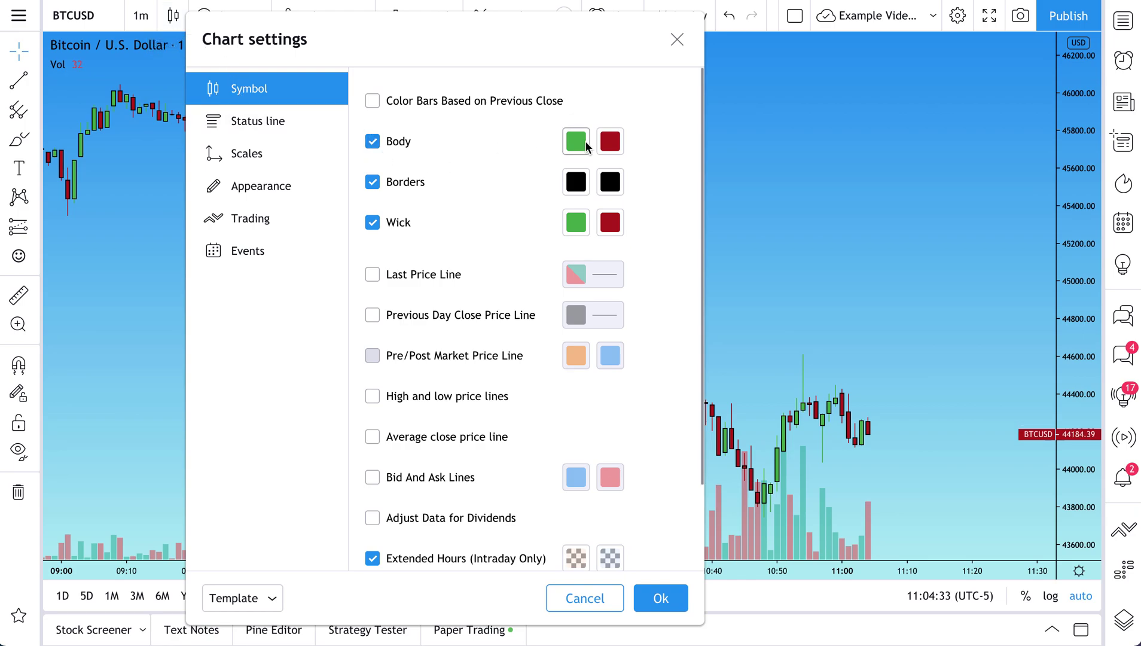
Close the settings and try Line and Area chart types, settling on Line.
left_click(678, 39)
left_click(173, 16)
left_click(198, 184)
left_click(173, 16)
left_click(178, 215)
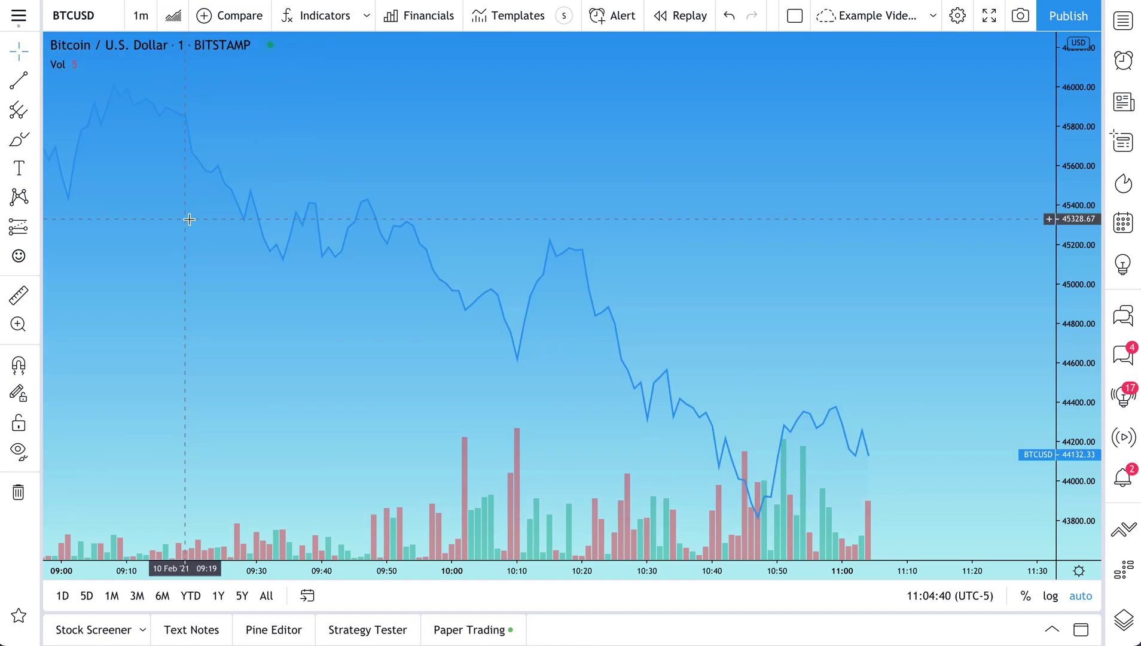
left_click(172, 16)
left_click(199, 178)
Reopen Chart settings and try black, crimson and teal price line colours, ending on cyan.
right_click(519, 152)
left_click(556, 552)
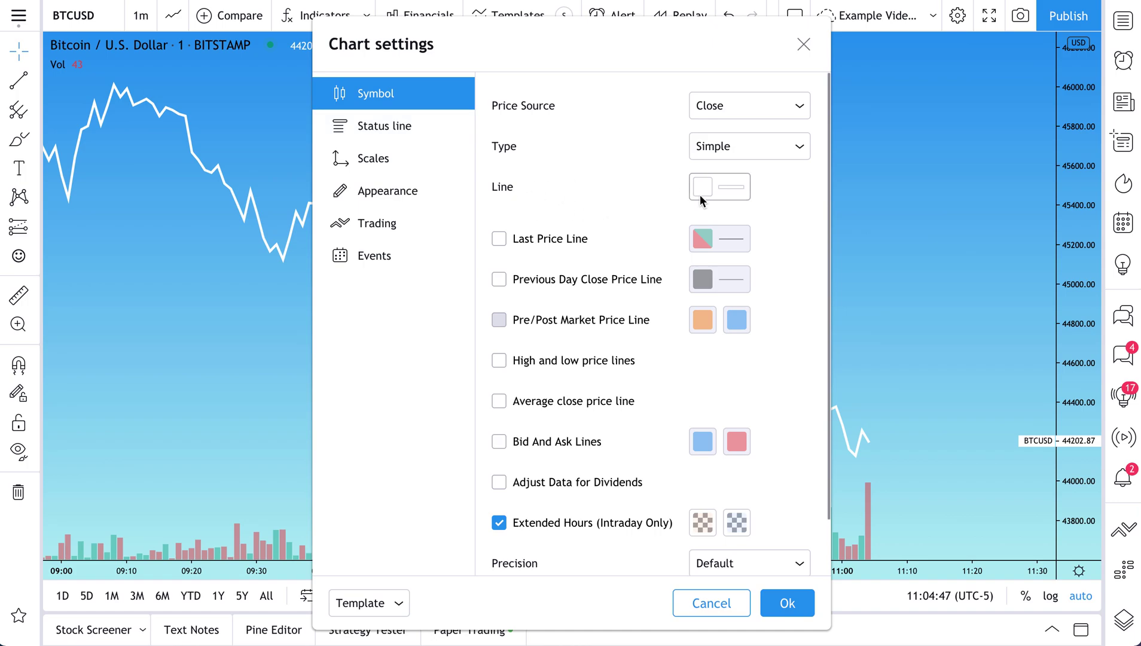
left_click(733, 194)
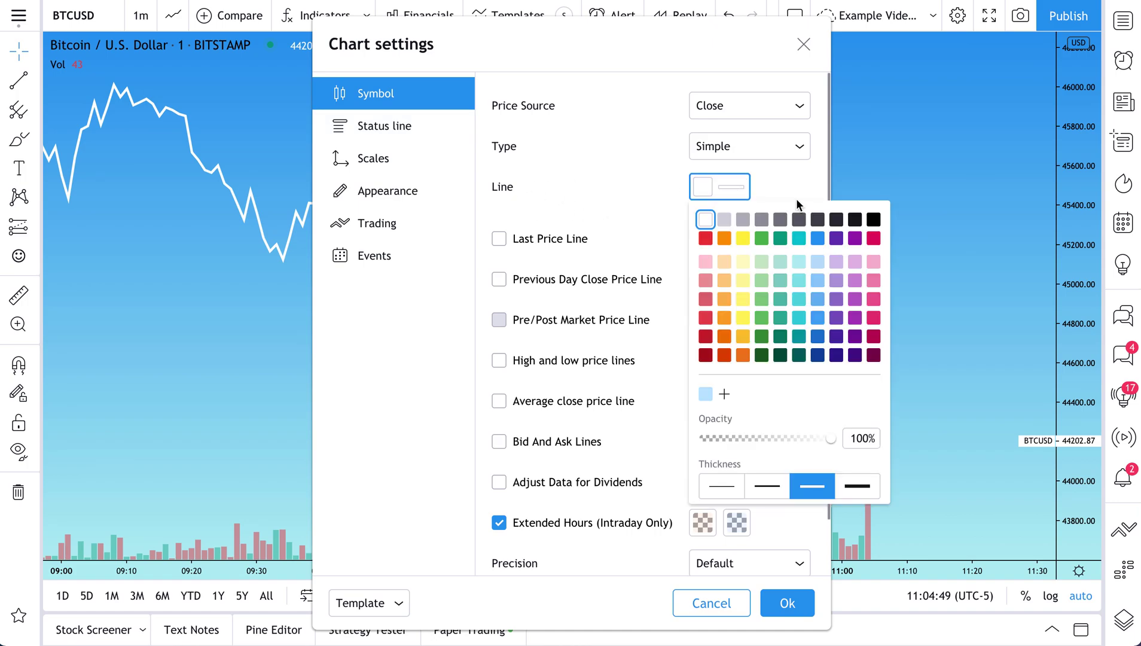
left_click(874, 219)
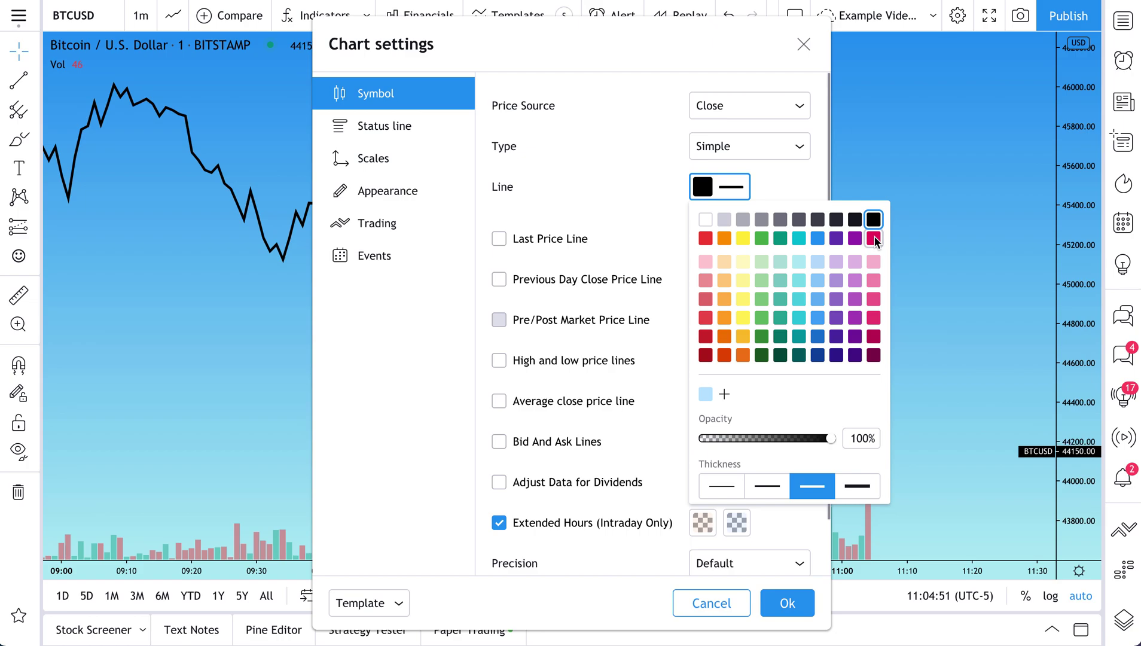
left_click(874, 239)
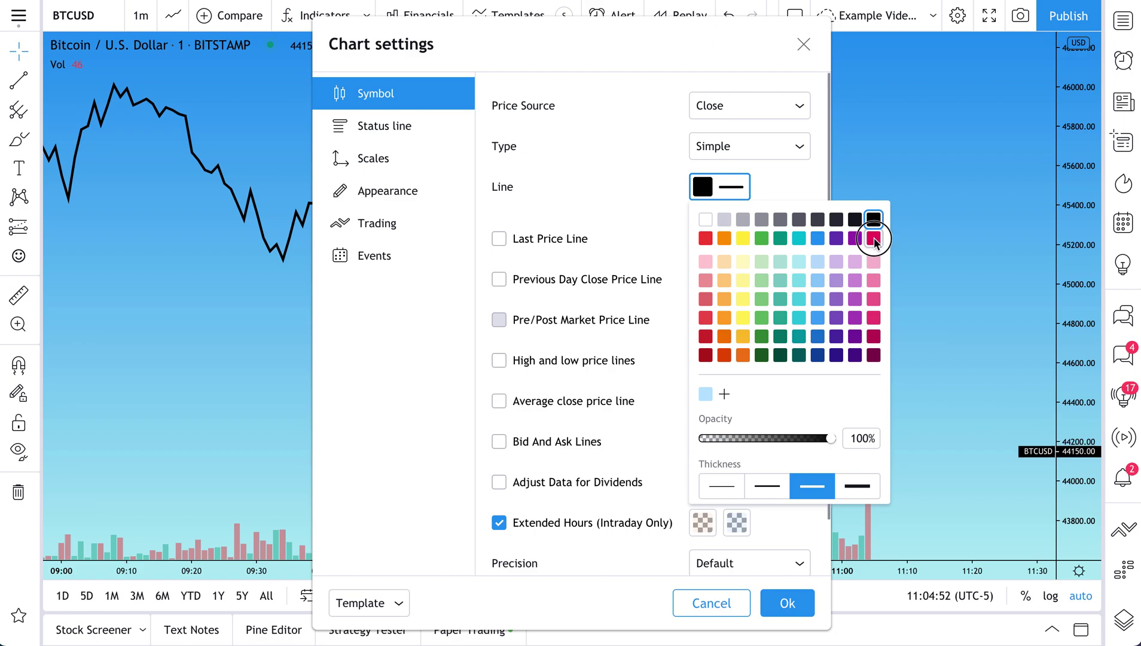
left_click(707, 238)
left_click(725, 239)
left_click(780, 238)
left_click(796, 241)
left_click_drag(701, 47, 472, 45)
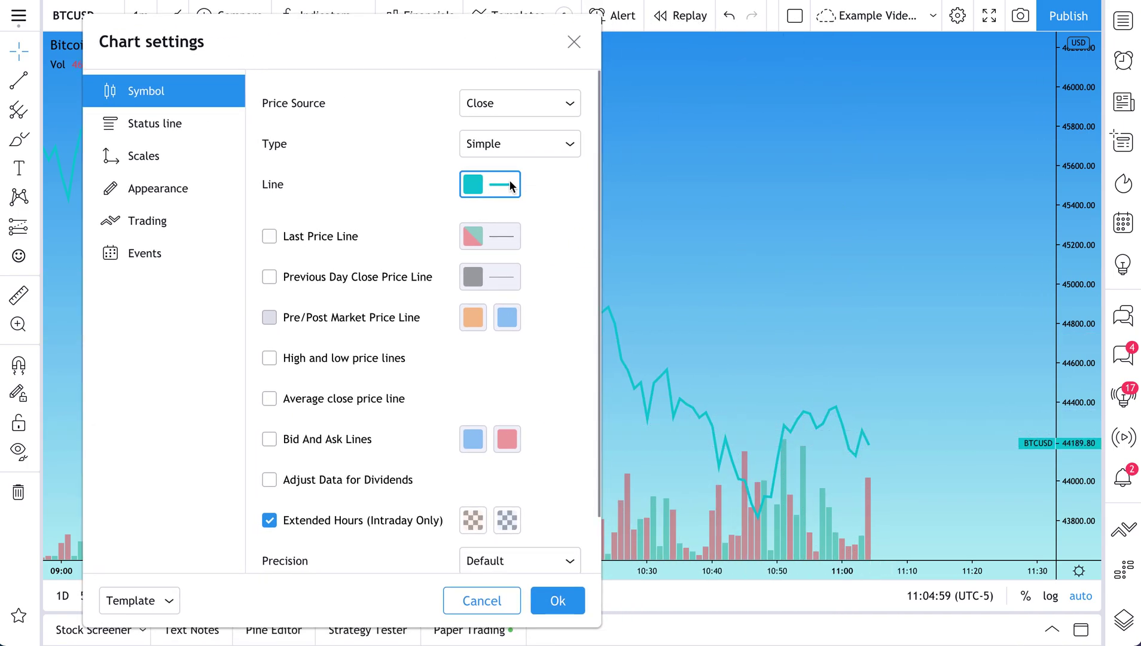
Try blue, indigo, crimson and pink for the price line, then reset it to white.
left_click(511, 186)
left_click(588, 236)
left_click(606, 236)
left_click(638, 236)
left_click(644, 259)
left_click(645, 278)
left_click(644, 315)
left_click(135, 94)
left_click(474, 185)
left_click(475, 218)
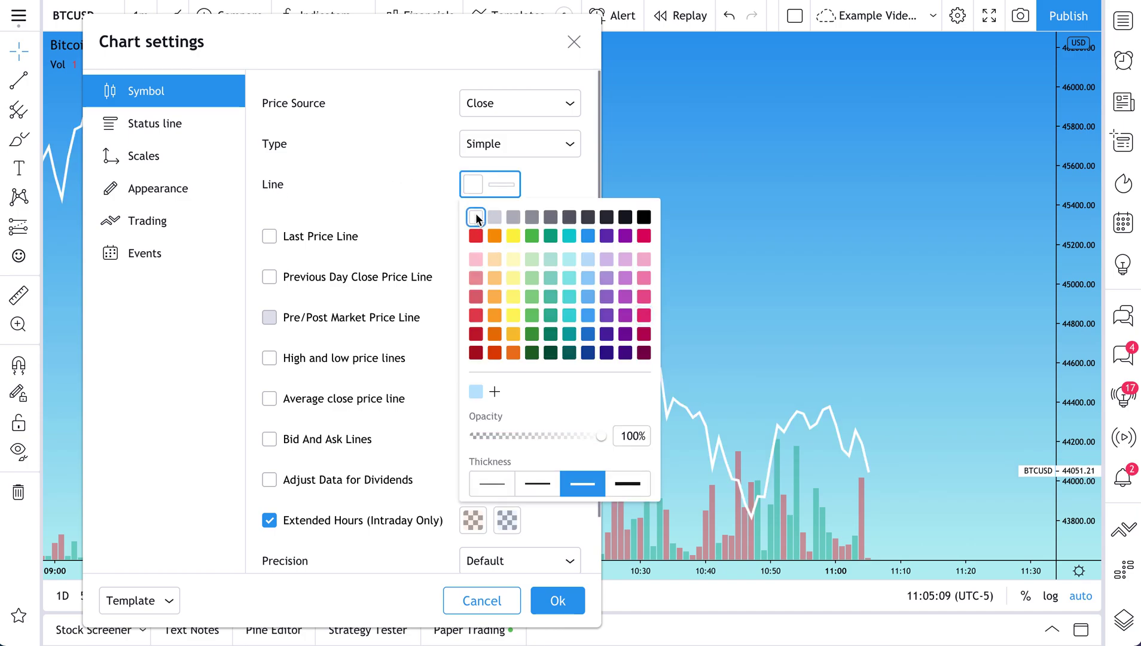
Close Chart settings and switch the chart type to Candles.
left_click(574, 41)
left_click(173, 15)
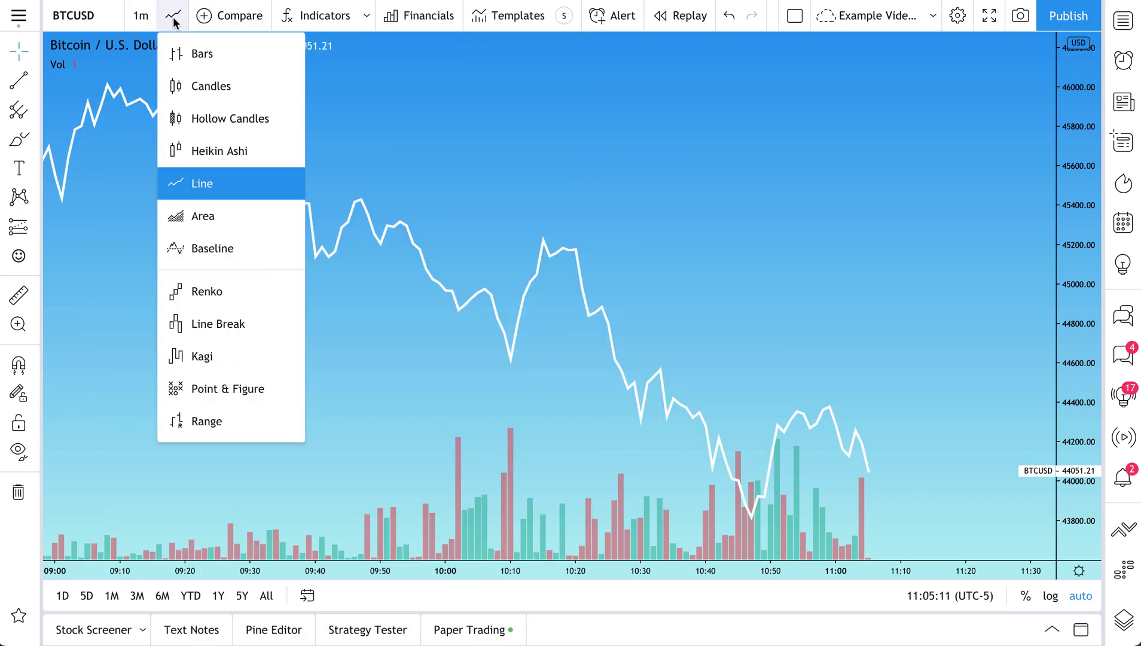
left_click(197, 81)
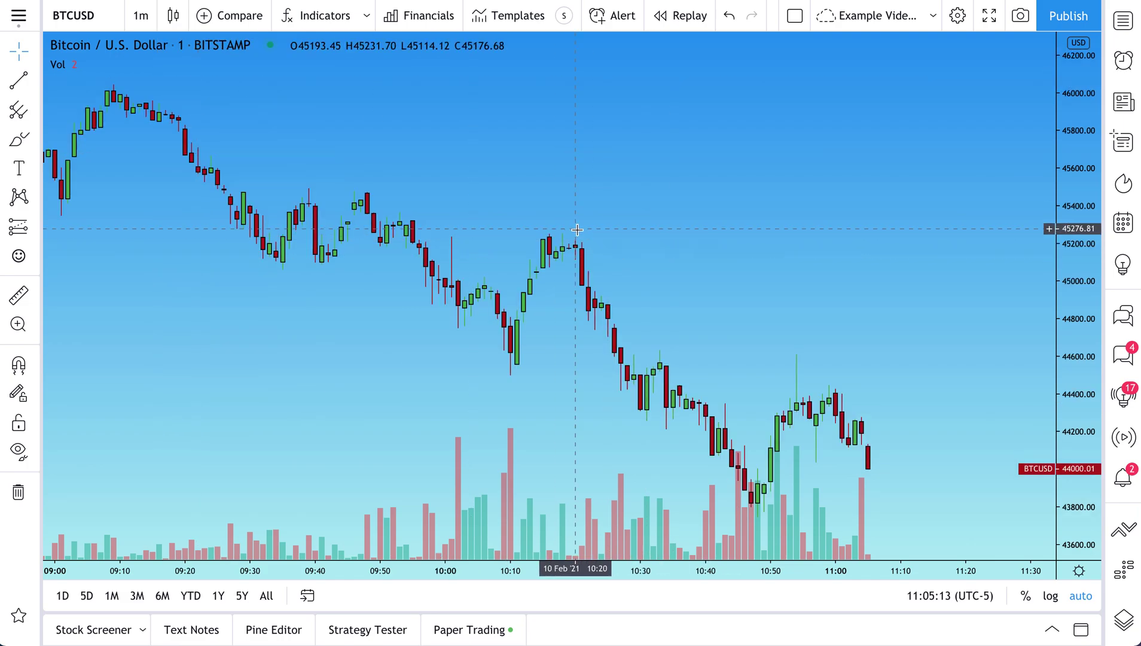
Reopen Chart settings and try green and dark red candle border colours.
right_click(551, 243)
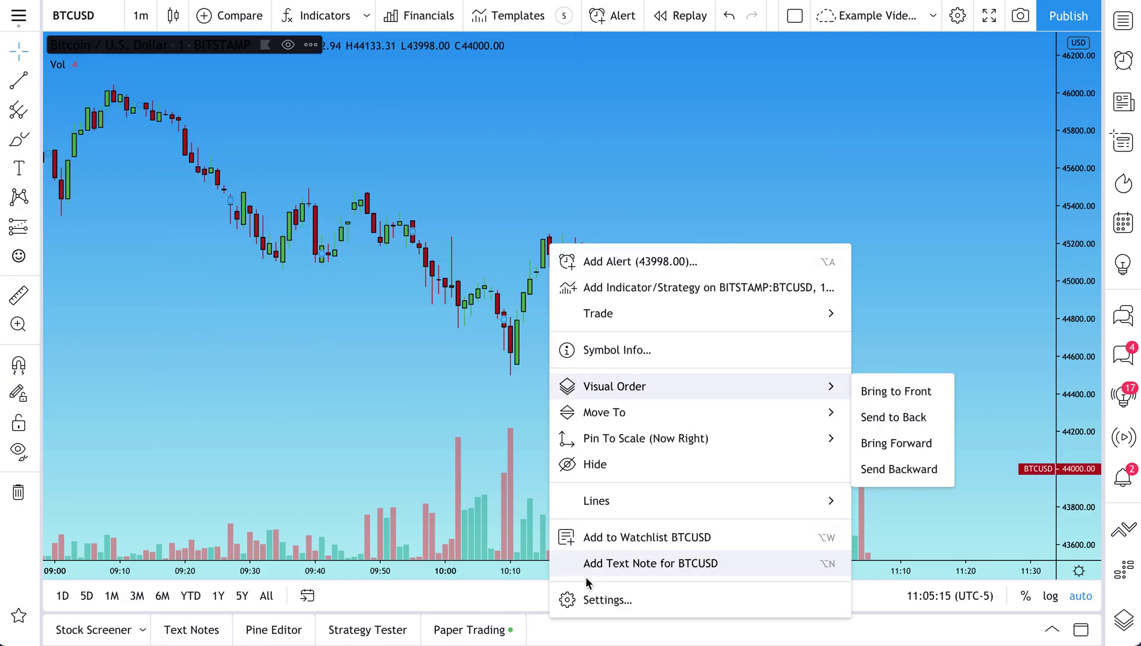
left_click(586, 599)
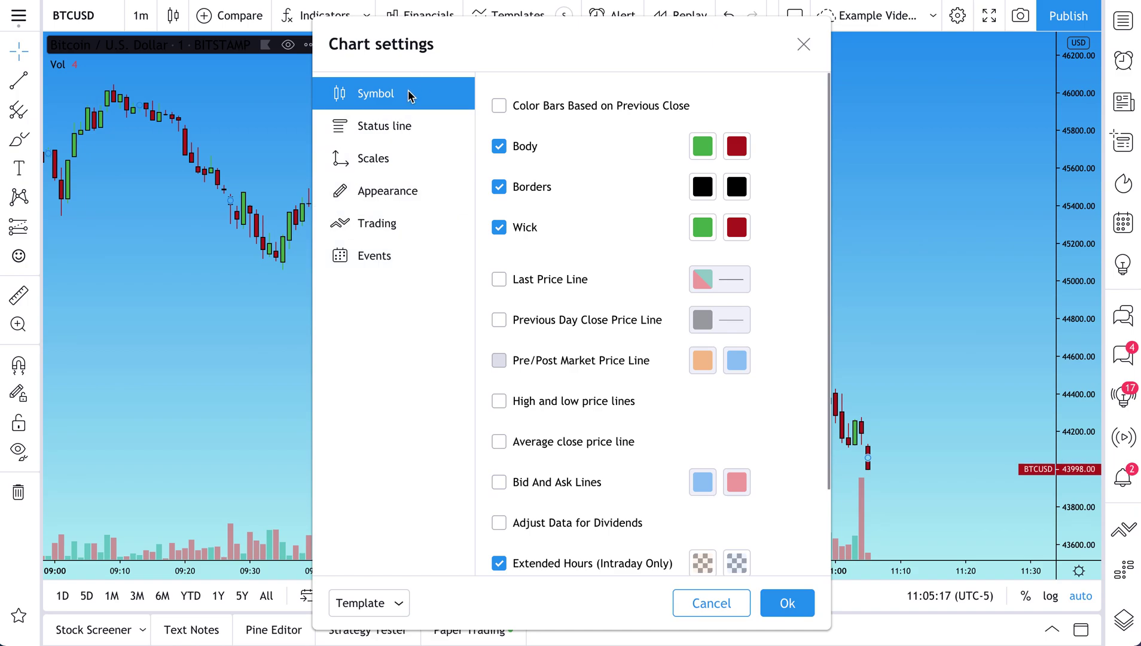
left_click_drag(502, 41, 232, 38)
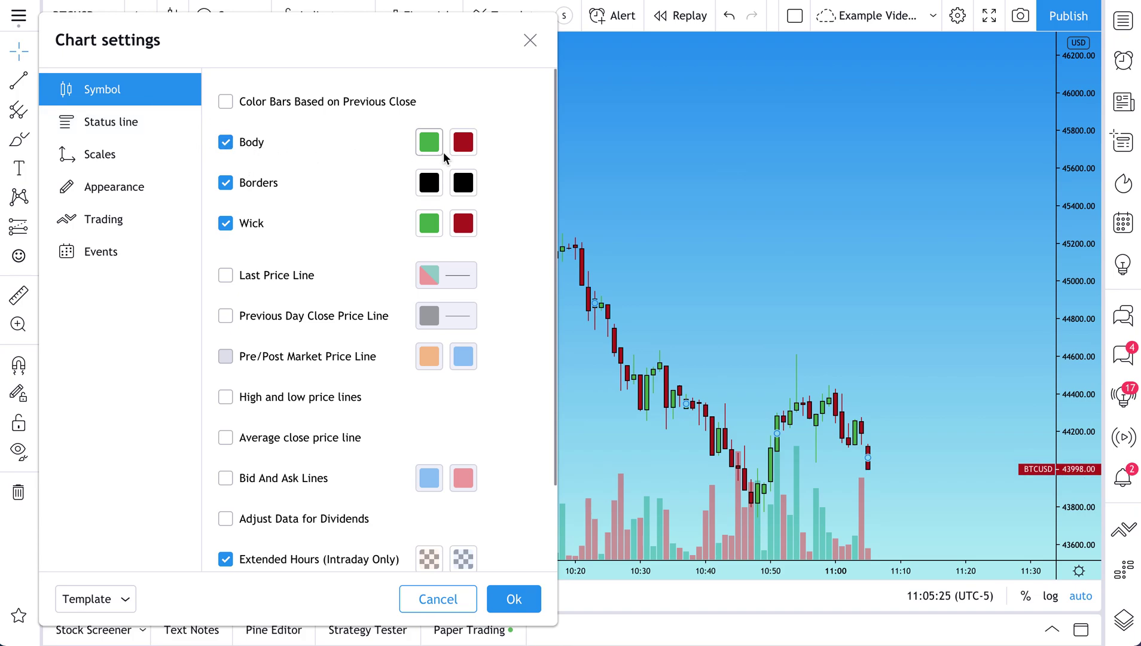
left_click(433, 191)
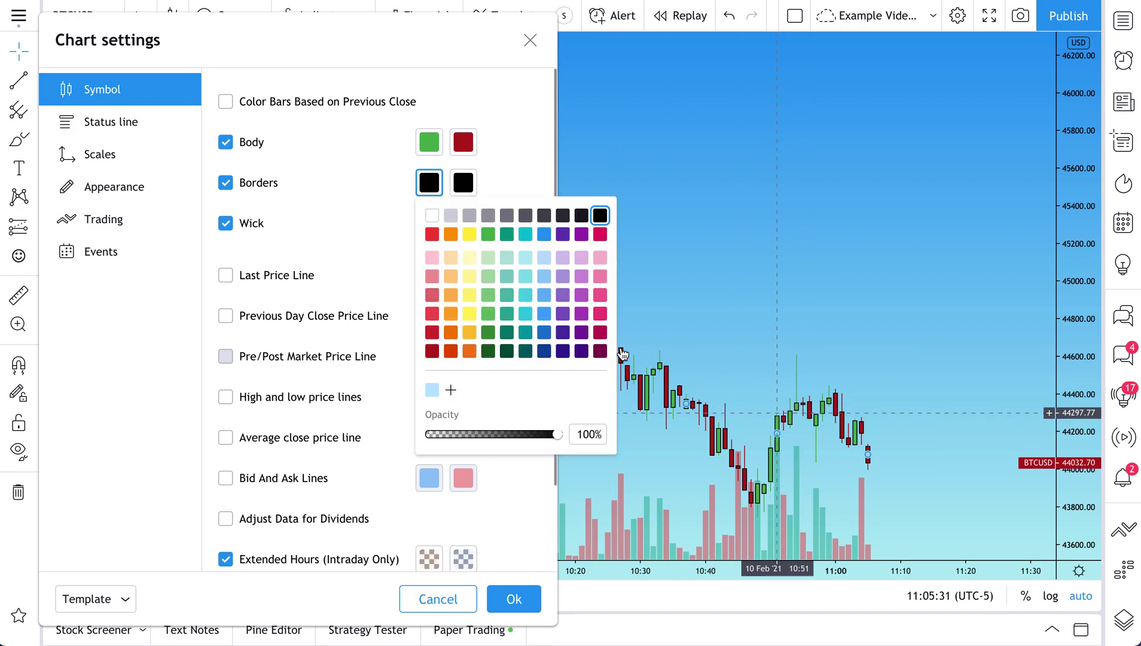
left_click(488, 234)
left_click(463, 182)
left_click(465, 338)
left_click(487, 160)
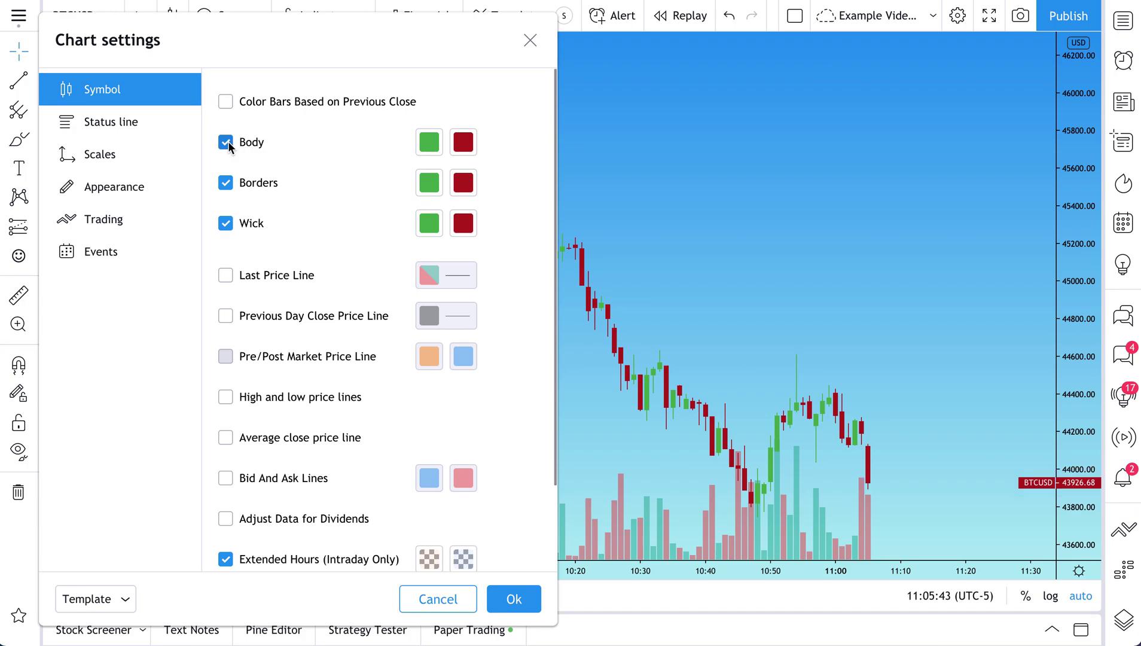
Keep candle bodies filled, coloured light green for rising and pink for falling.
left_click(228, 141)
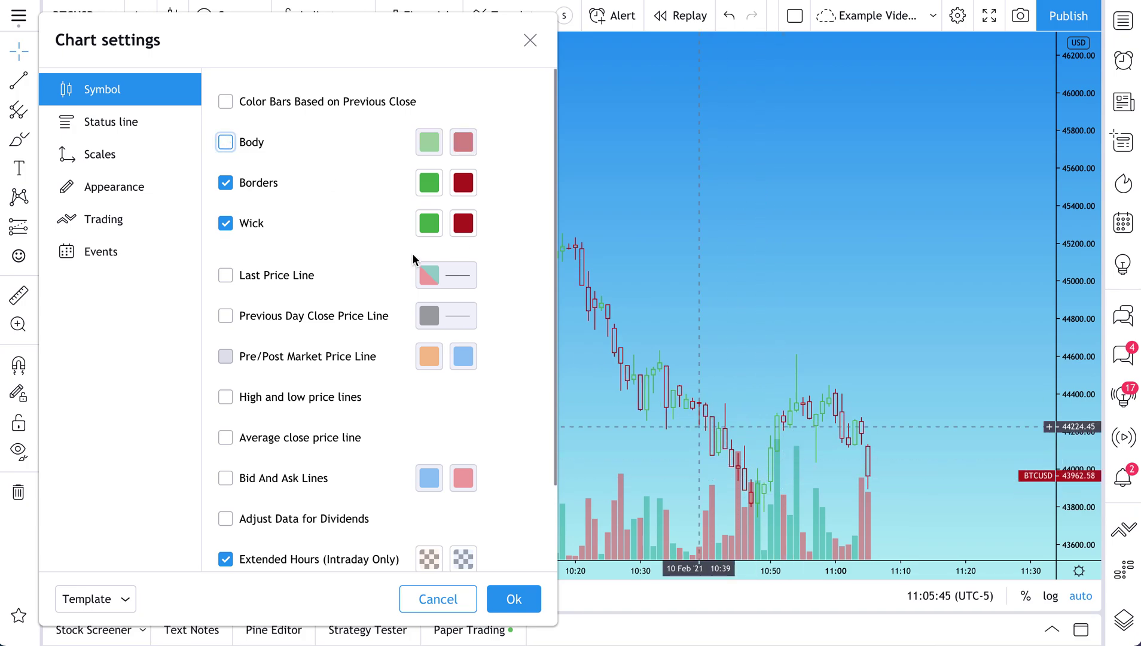
left_click(221, 146)
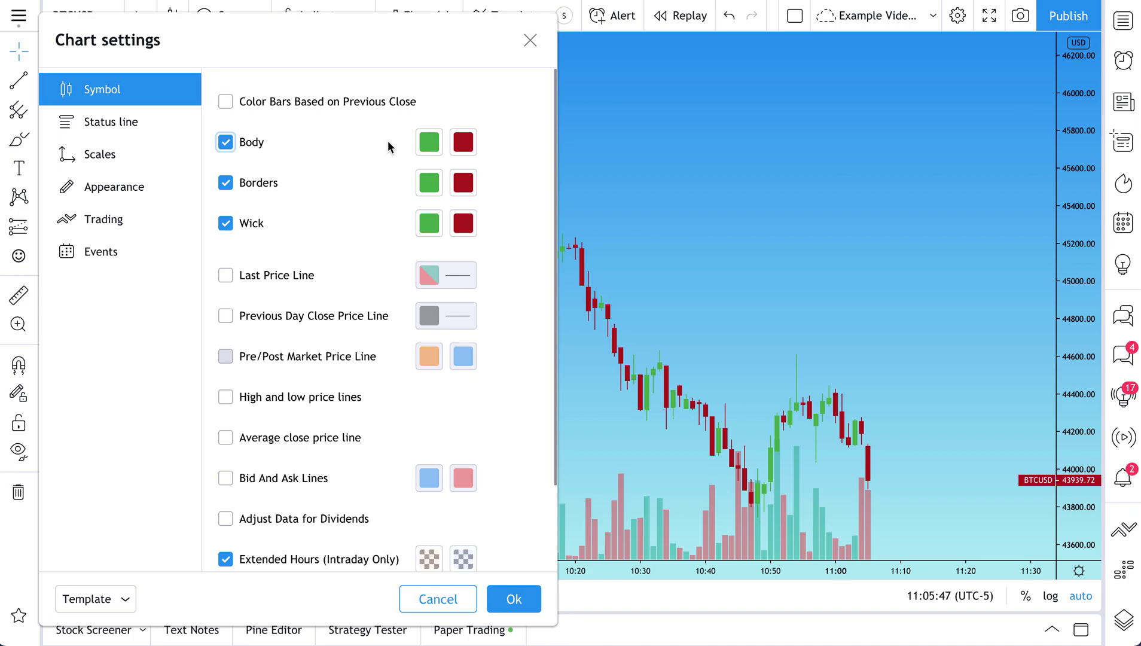
left_click(436, 146)
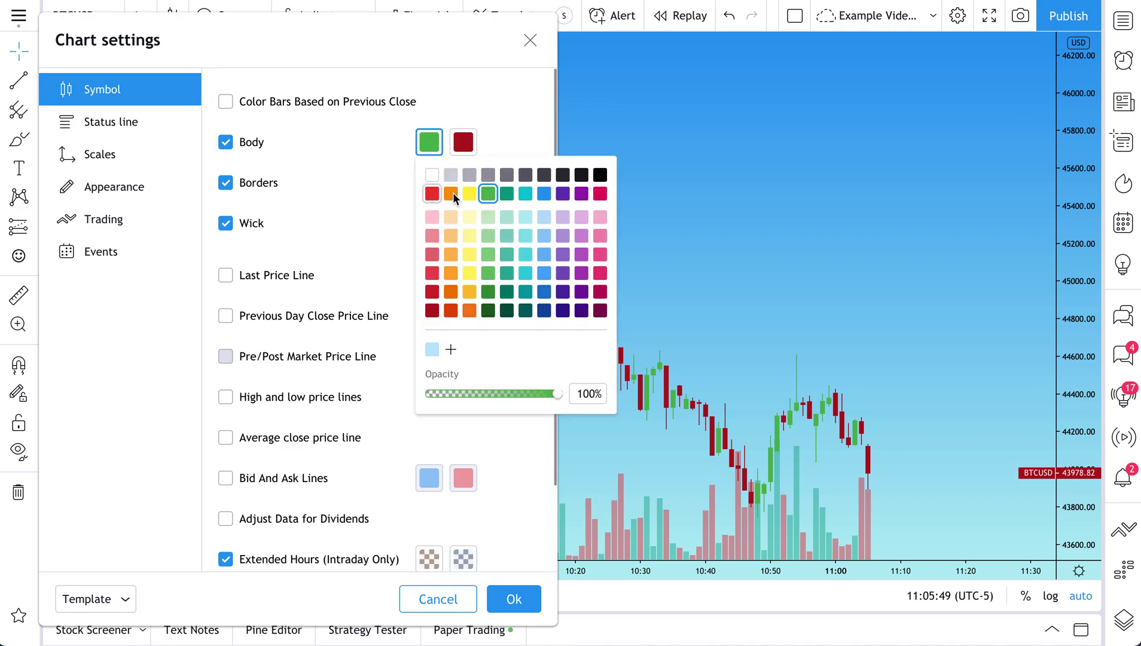
left_click(459, 144)
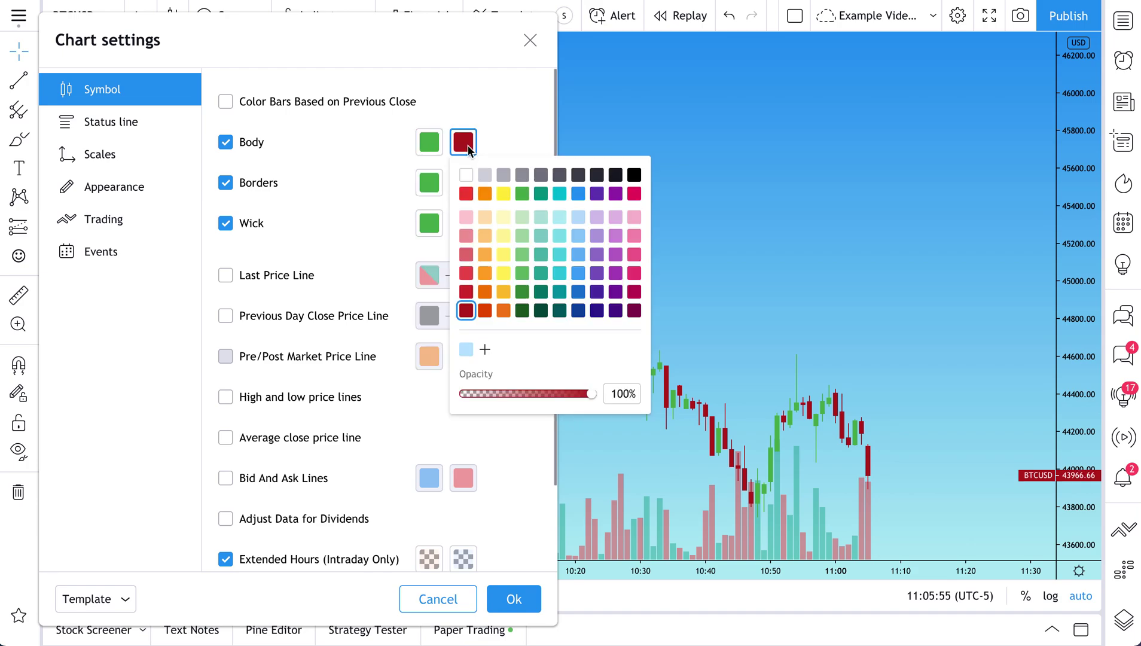
left_click(433, 144)
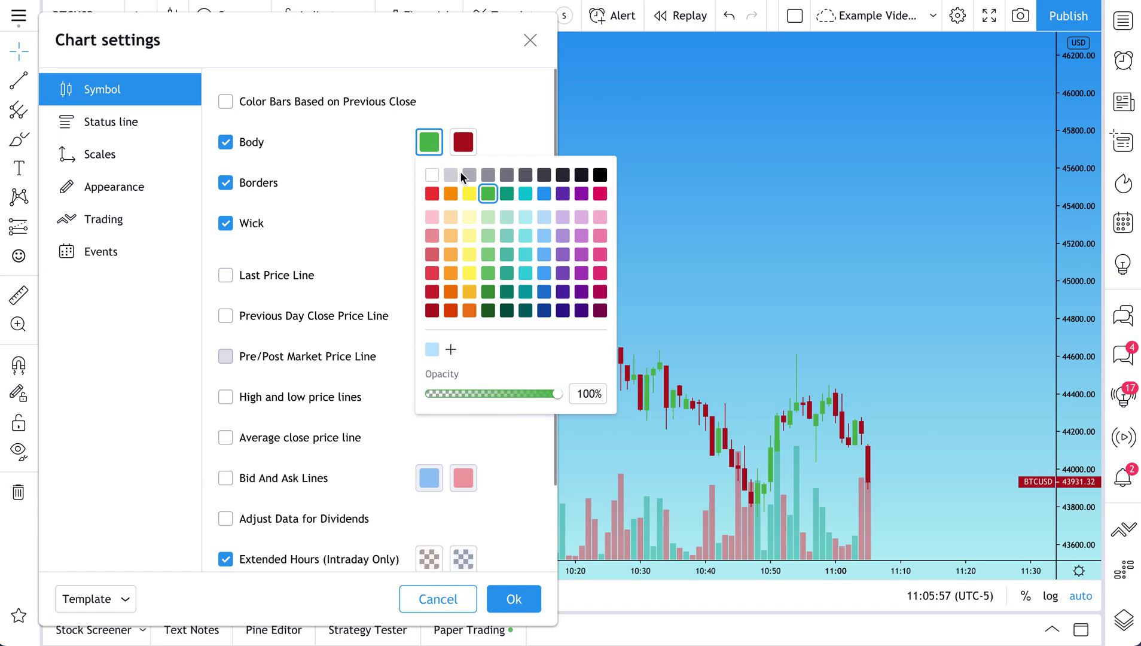
left_click(489, 218)
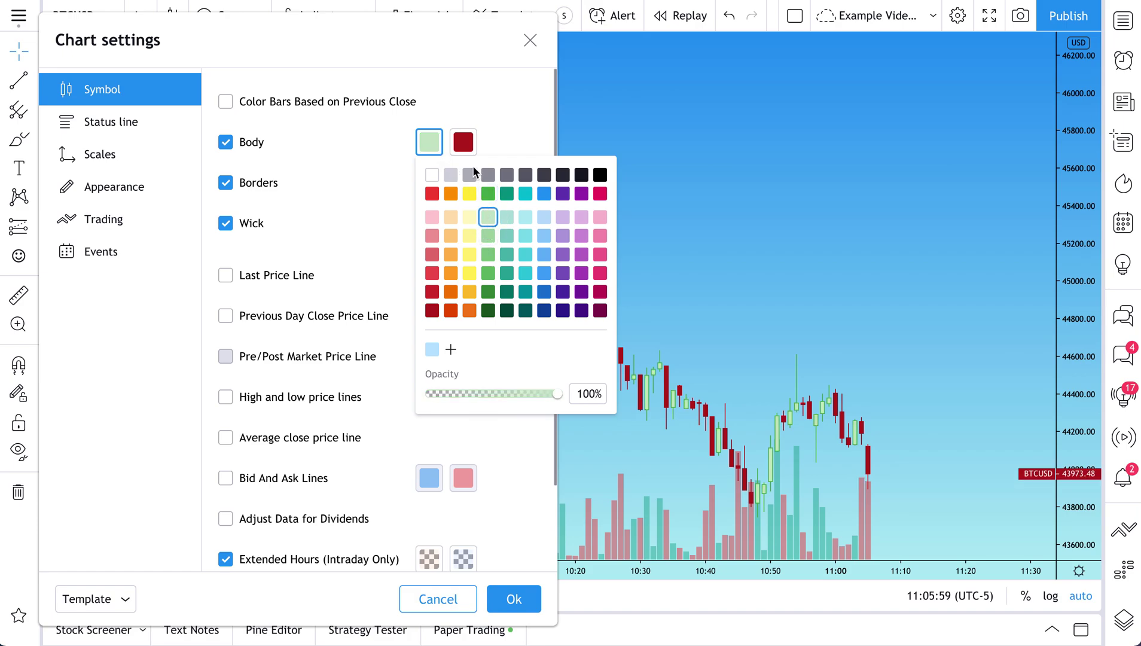
left_click(464, 144)
left_click(467, 218)
left_click(502, 128)
Make both rising and falling candle borders black.
left_click(430, 185)
left_click(599, 216)
left_click(465, 183)
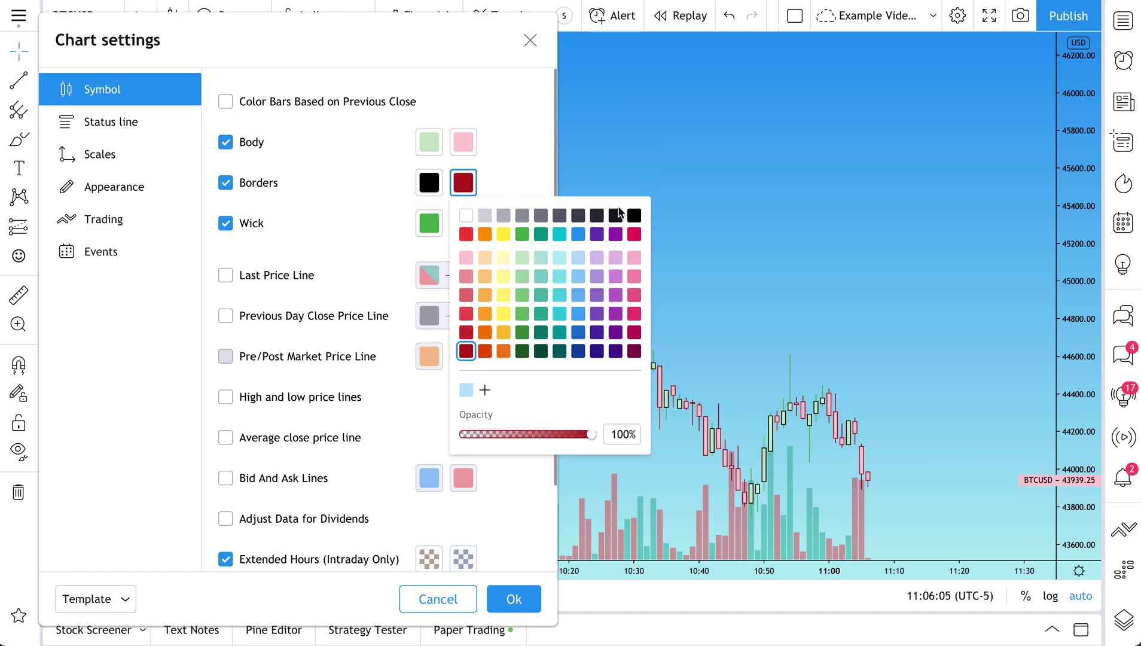
left_click(600, 215)
left_click(508, 169)
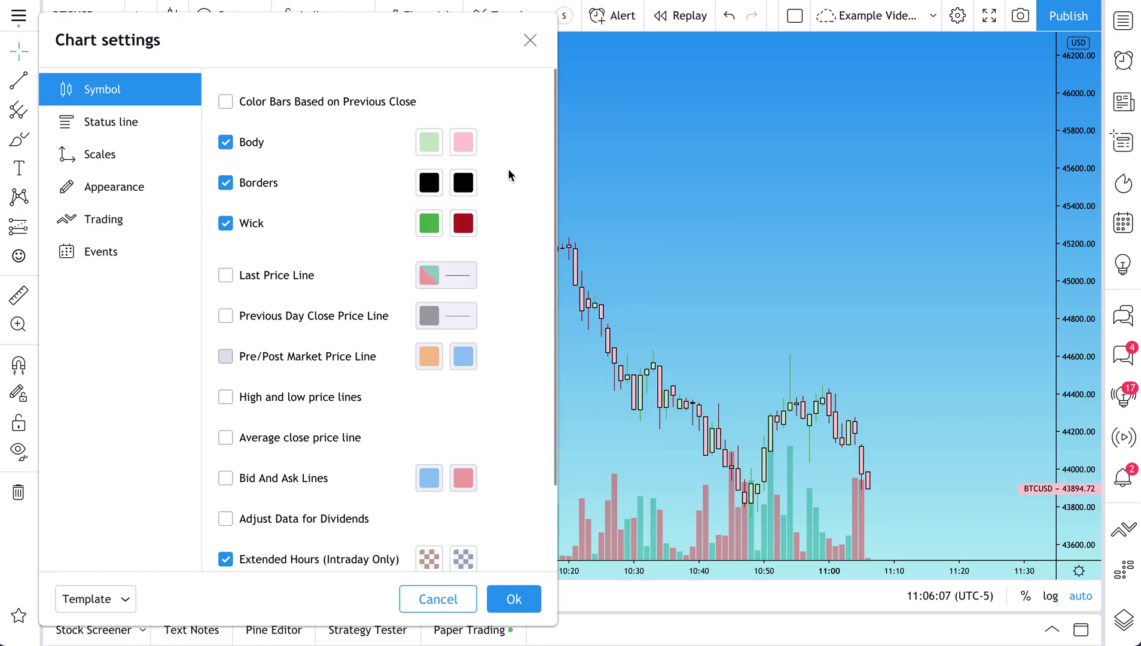
Colour the candle wicks light green and light pink, then close Chart settings.
left_click(428, 225)
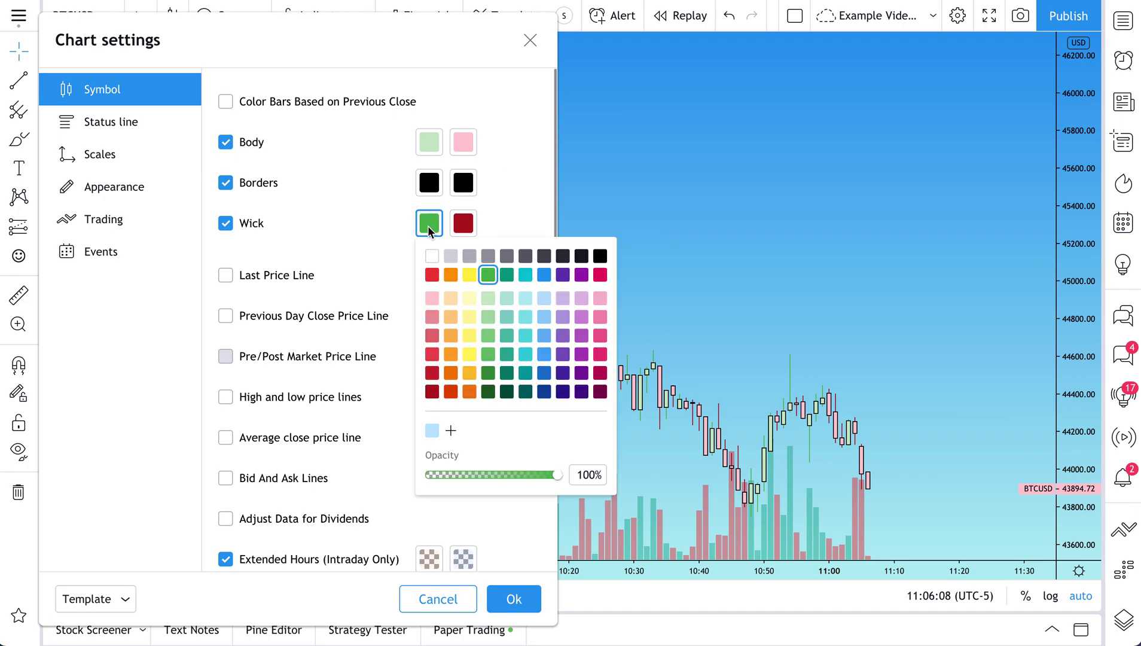
left_click(491, 299)
left_click(466, 226)
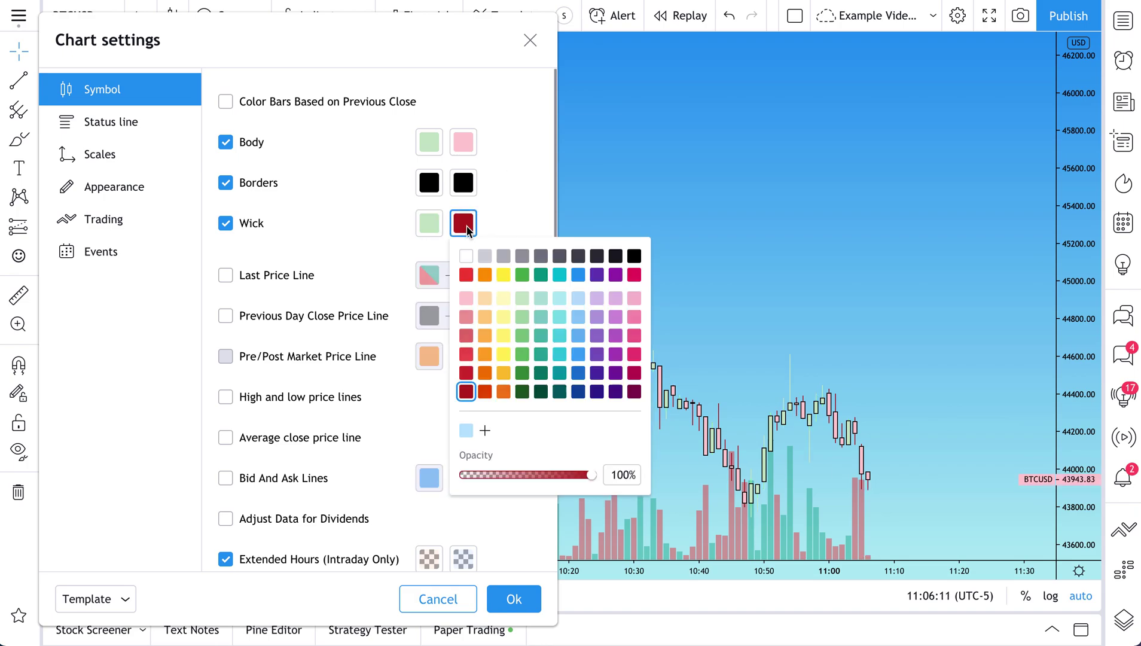
left_click(465, 297)
left_click(501, 159)
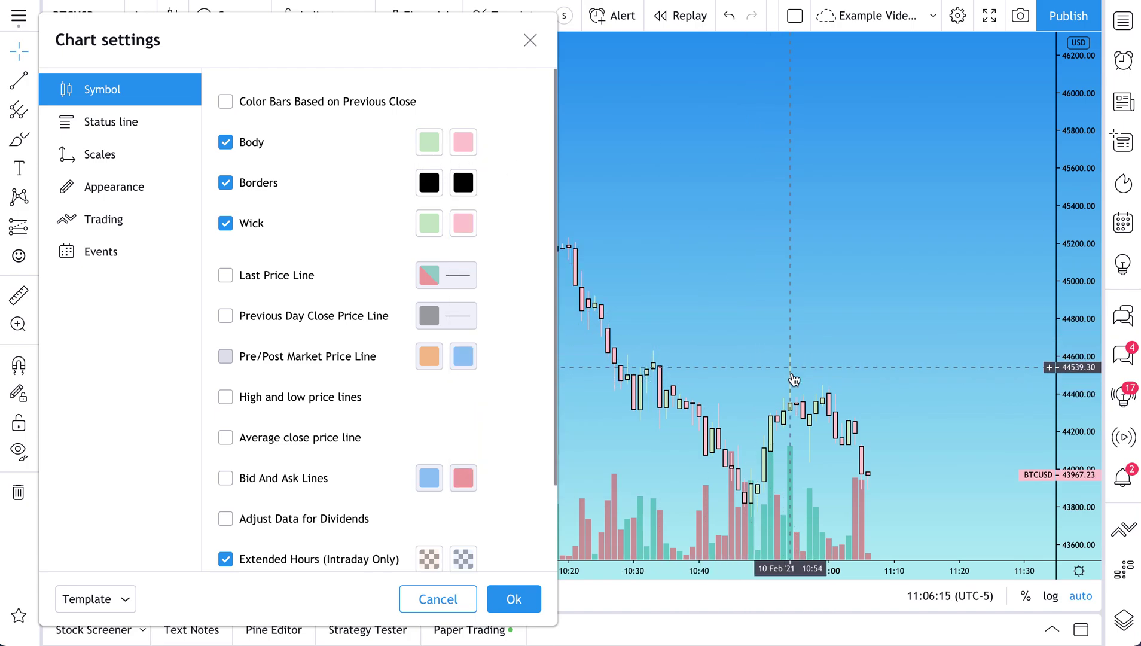
scroll(793, 376, "up", 1)
scroll(793, 377, "up", 1)
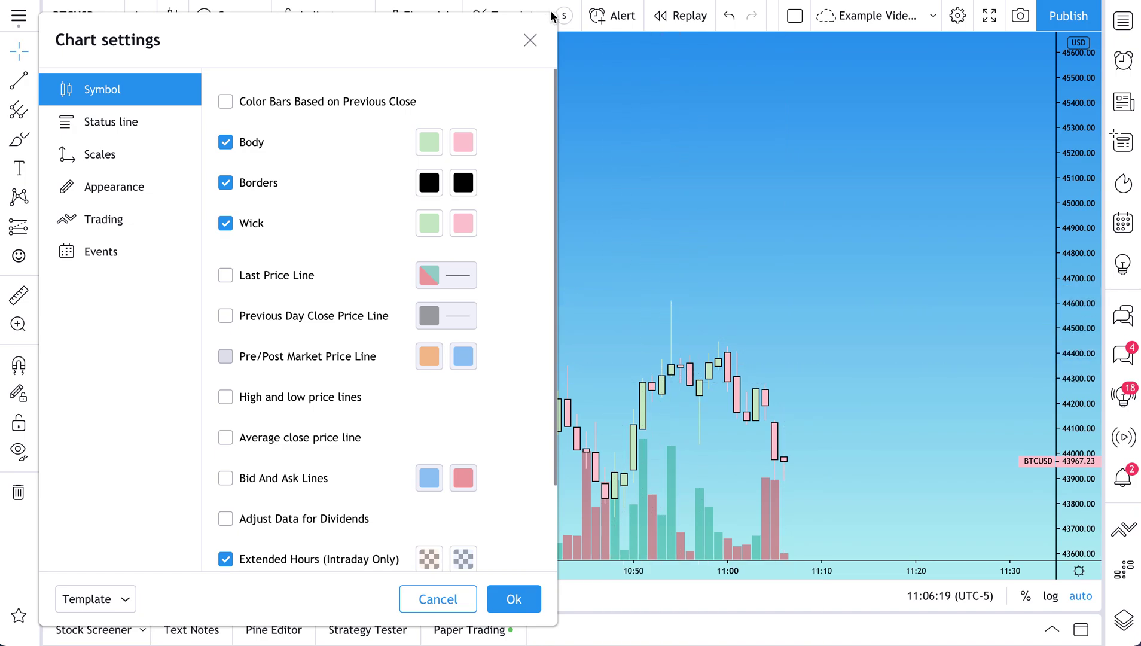
left_click(529, 40)
left_click(20, 140)
Delete the freehand circle, zoom the chart, and return to the crosshair cursor.
mouse_move(681, 288)
left_mouse_down()
mouse_move(657, 334)
mouse_move(683, 290)
left_mouse_up()
key("Delete")
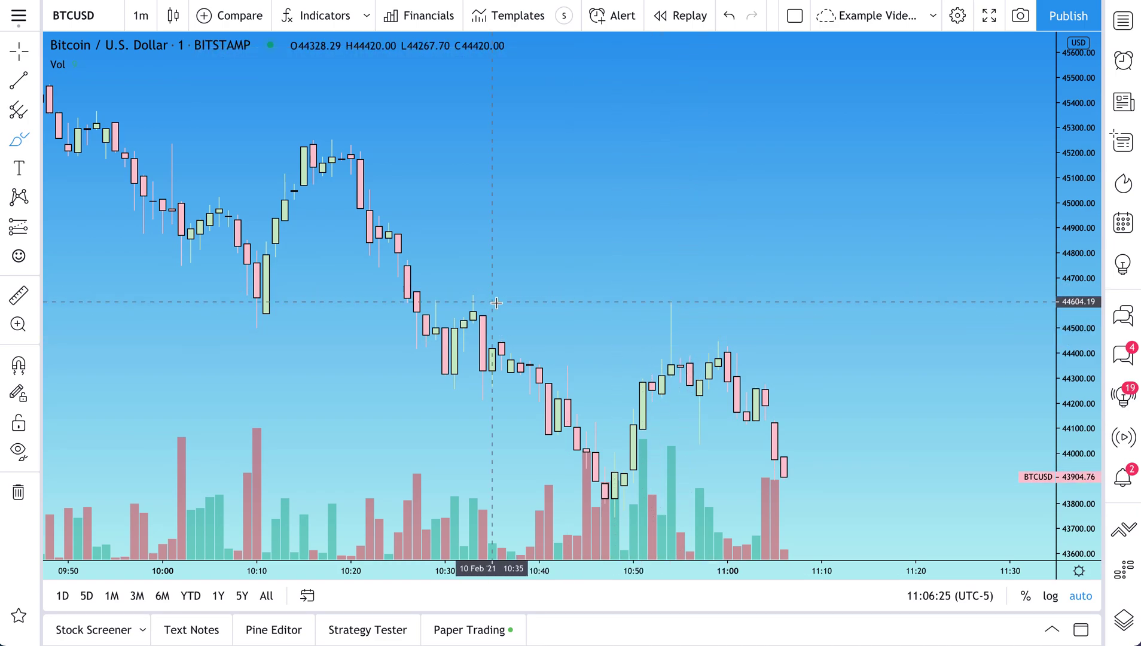
scroll(493, 303, "down", 2)
scroll(492, 302, "down", 2)
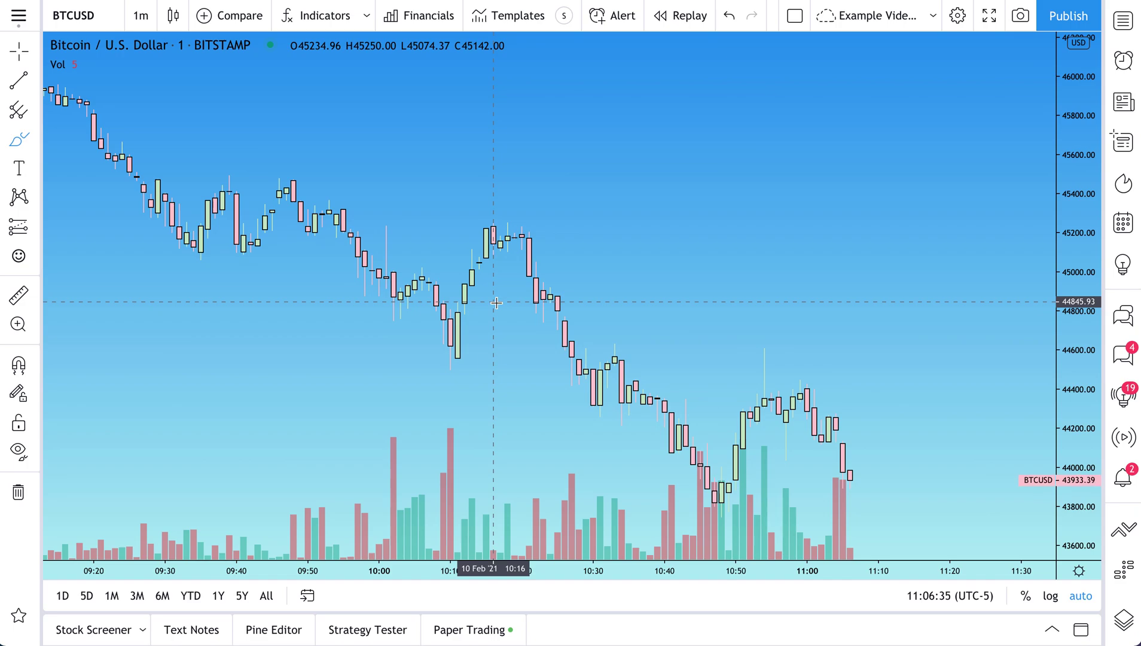
scroll(496, 303, "down", 1)
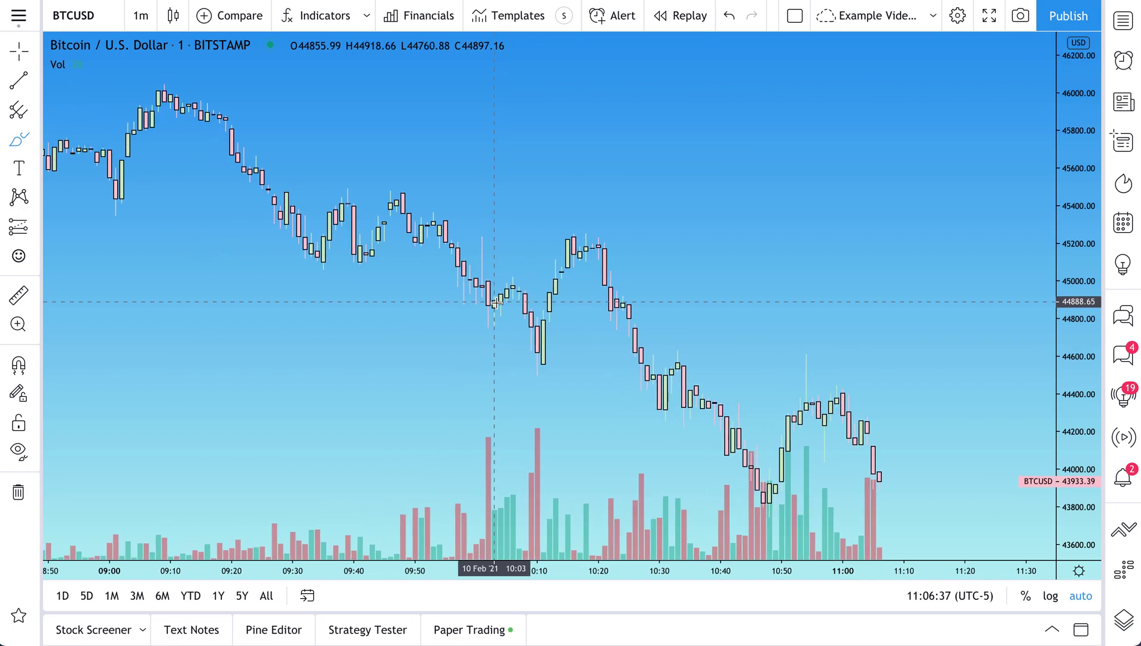
scroll(496, 302, "up", 2)
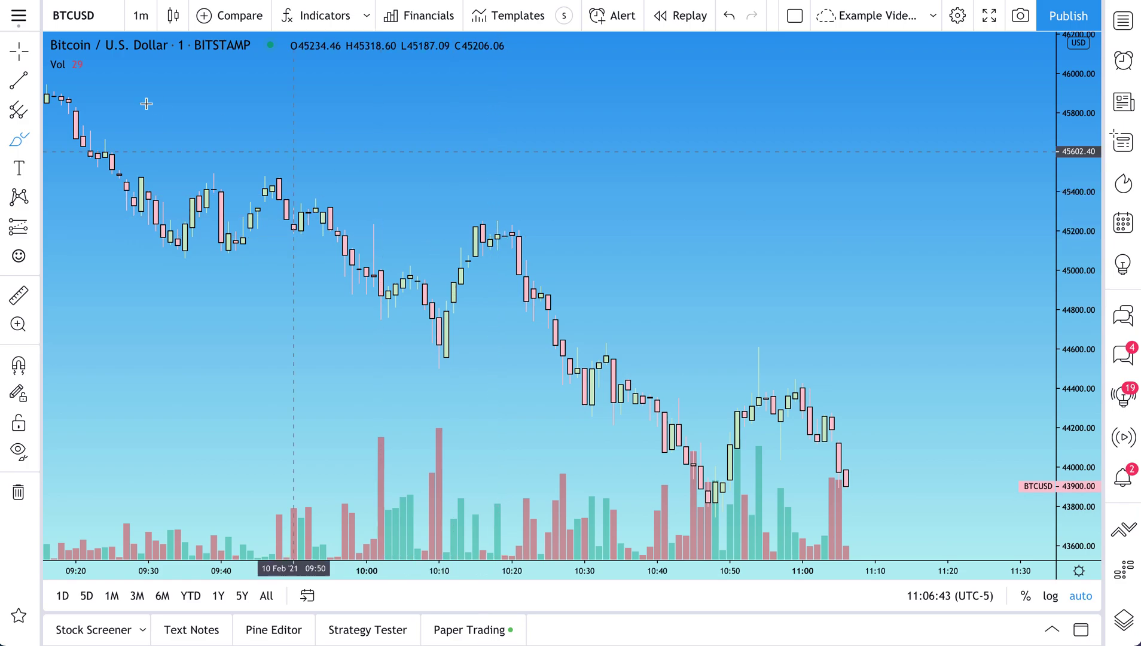
left_click(19, 51)
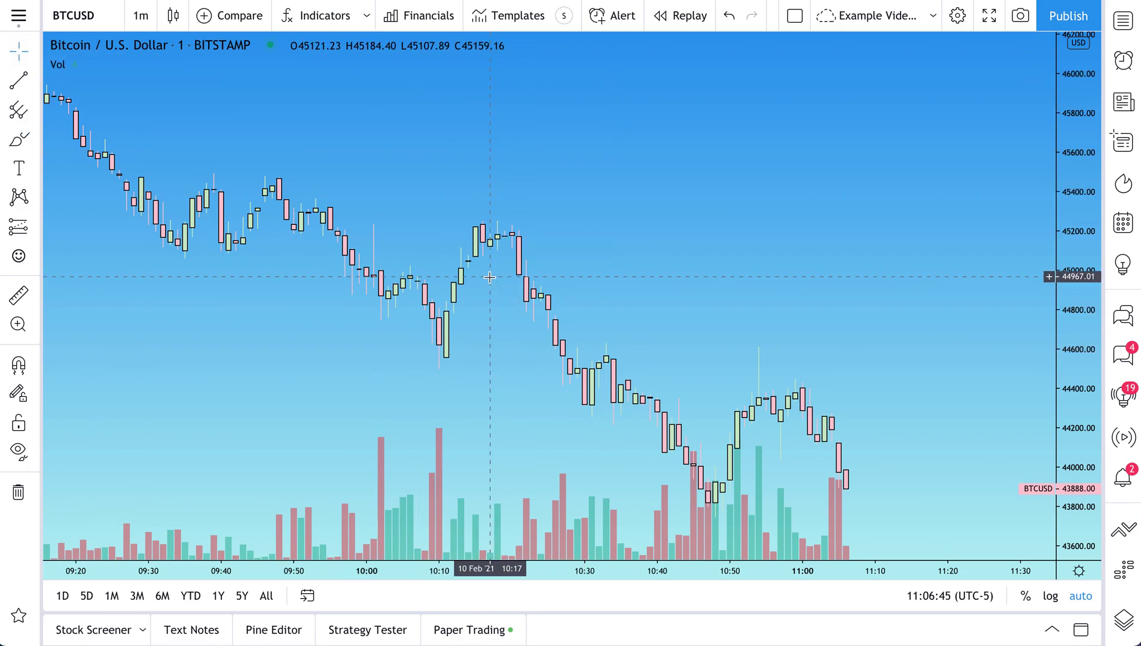
Open Chart settings on the Scales section and compress the price and time axes.
right_click(519, 250)
left_click(581, 601)
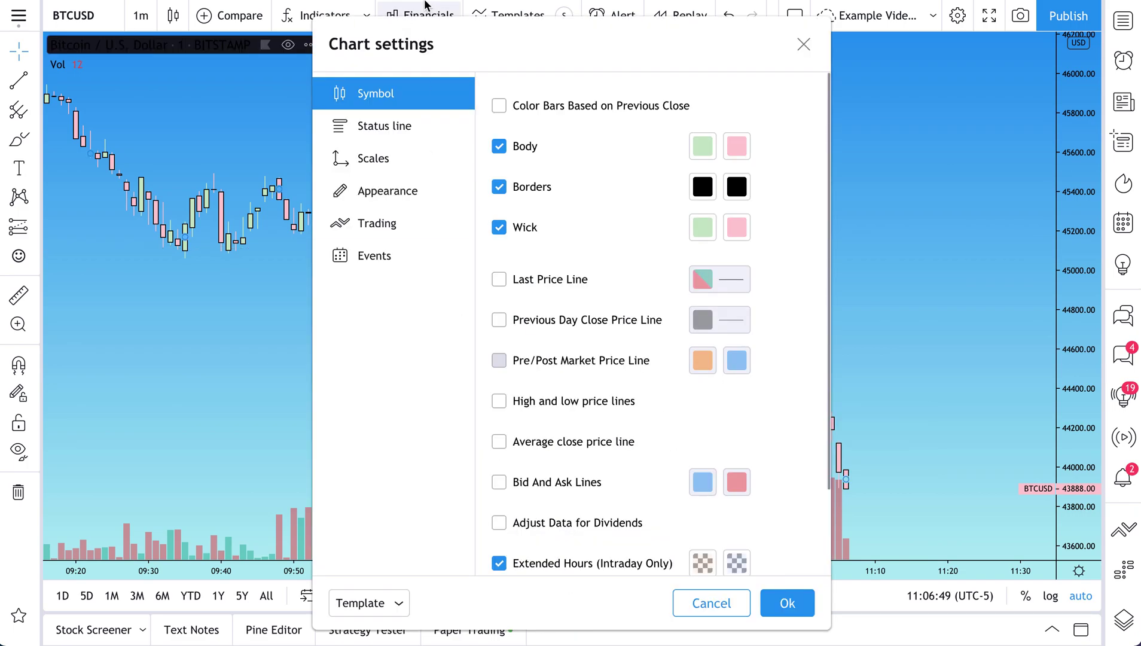
left_click_drag(502, 41, 196, 37)
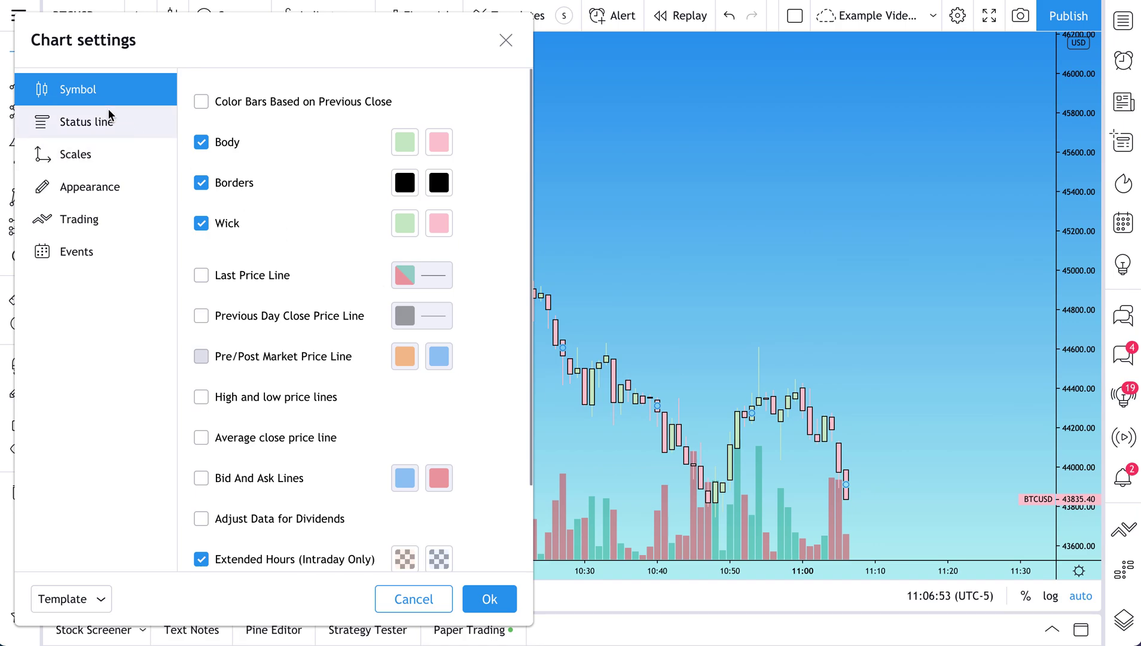
left_click(80, 161)
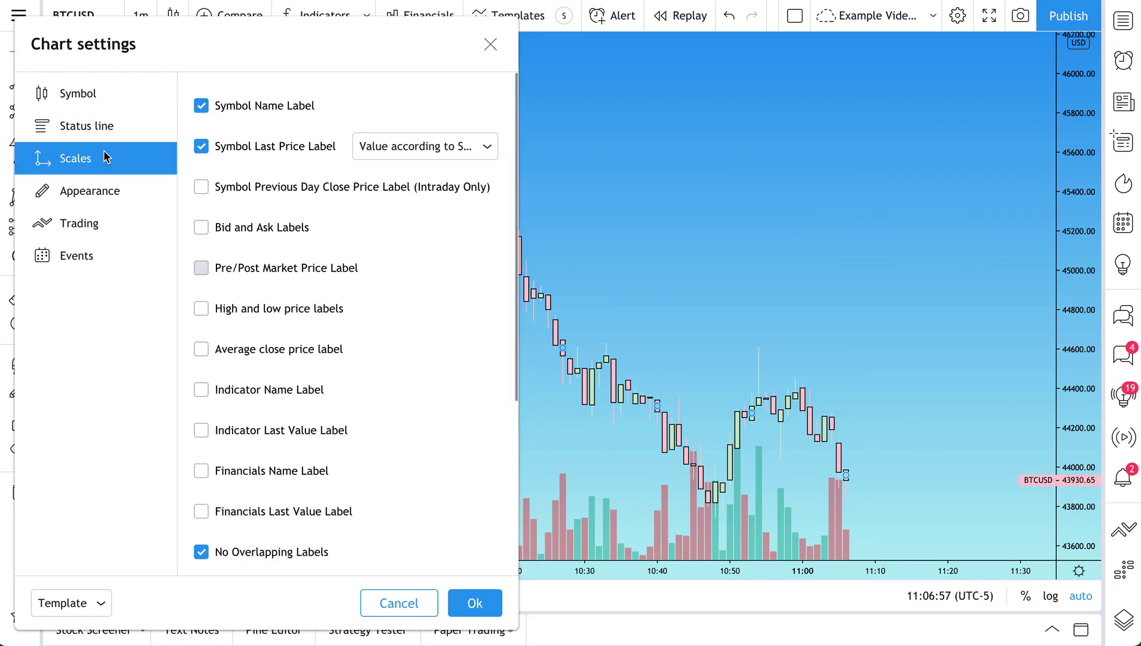
left_click_drag(1082, 196, 1075, 520)
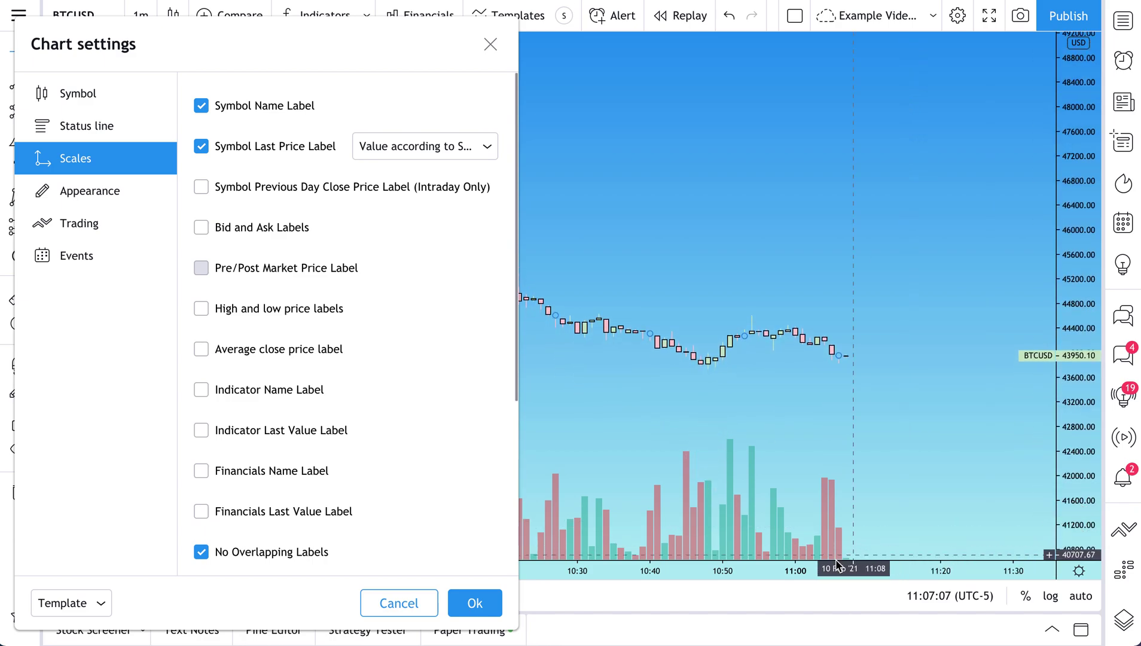
left_click_drag(803, 572, 881, 572)
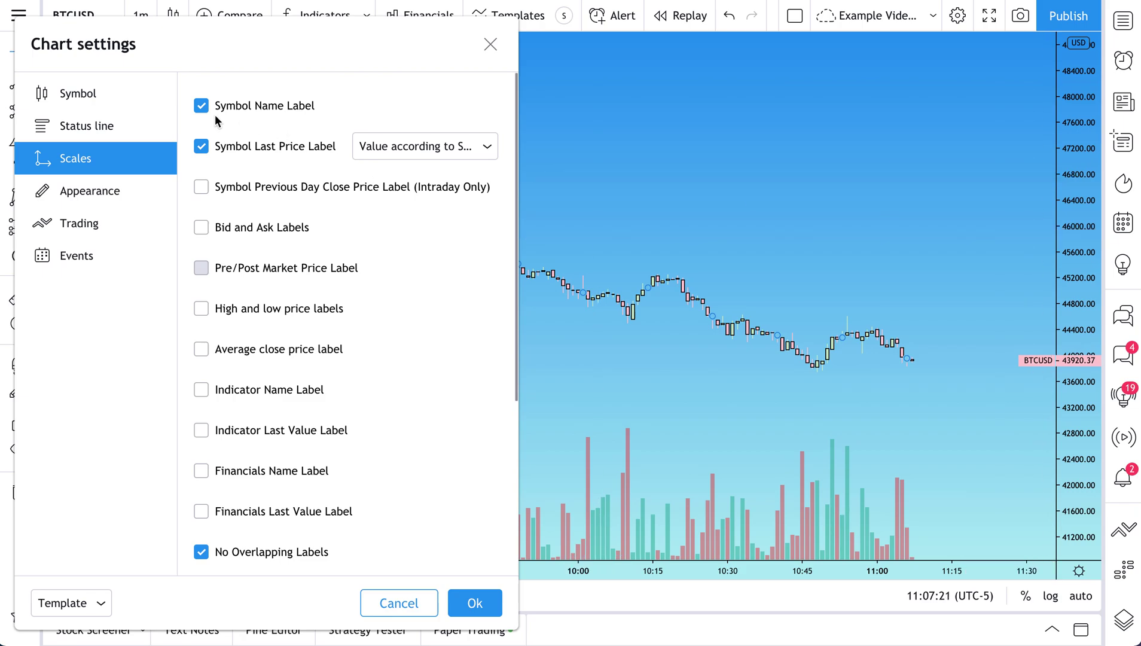
scroll(333, 334, "down", 5)
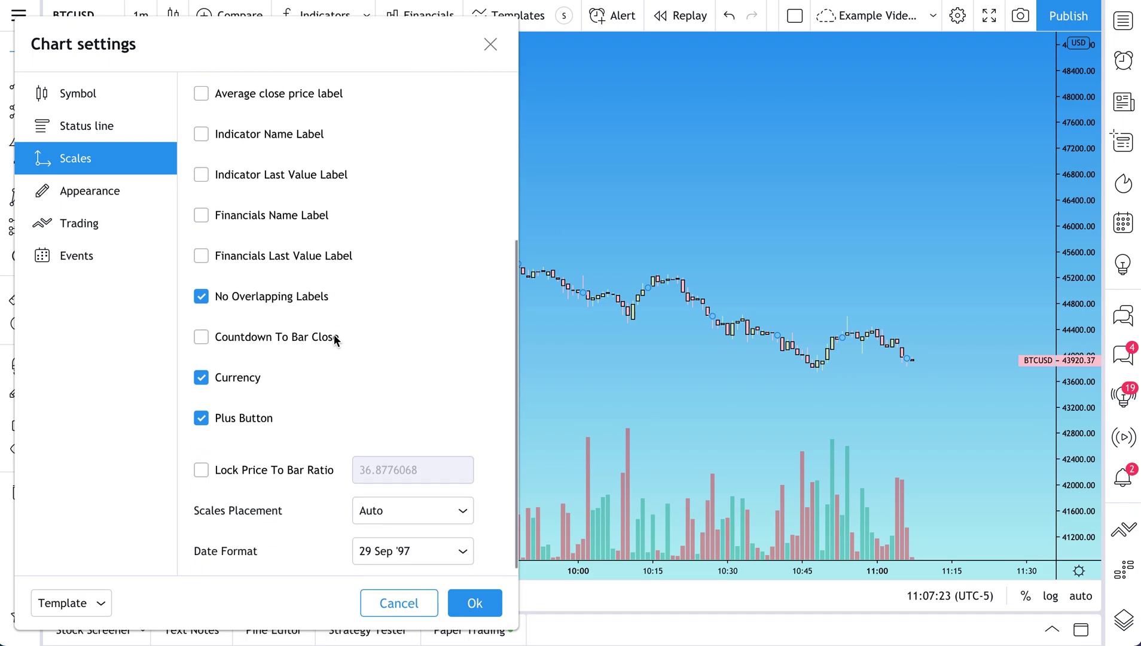
scroll(333, 334, "up", 5)
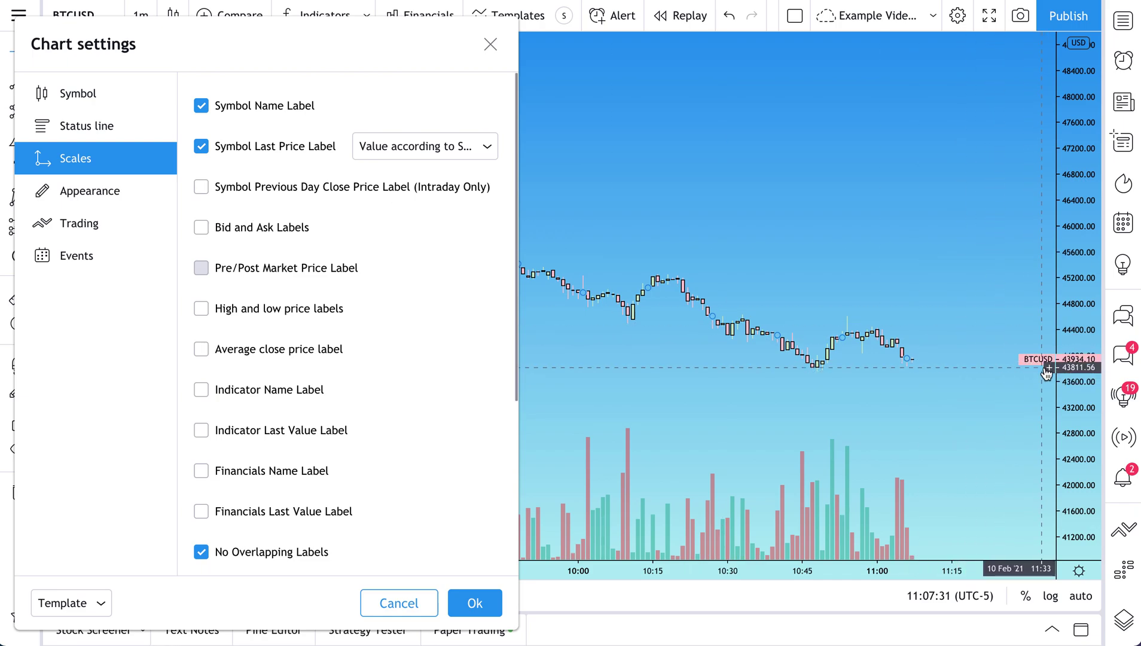
left_click(201, 106)
left_click(203, 108)
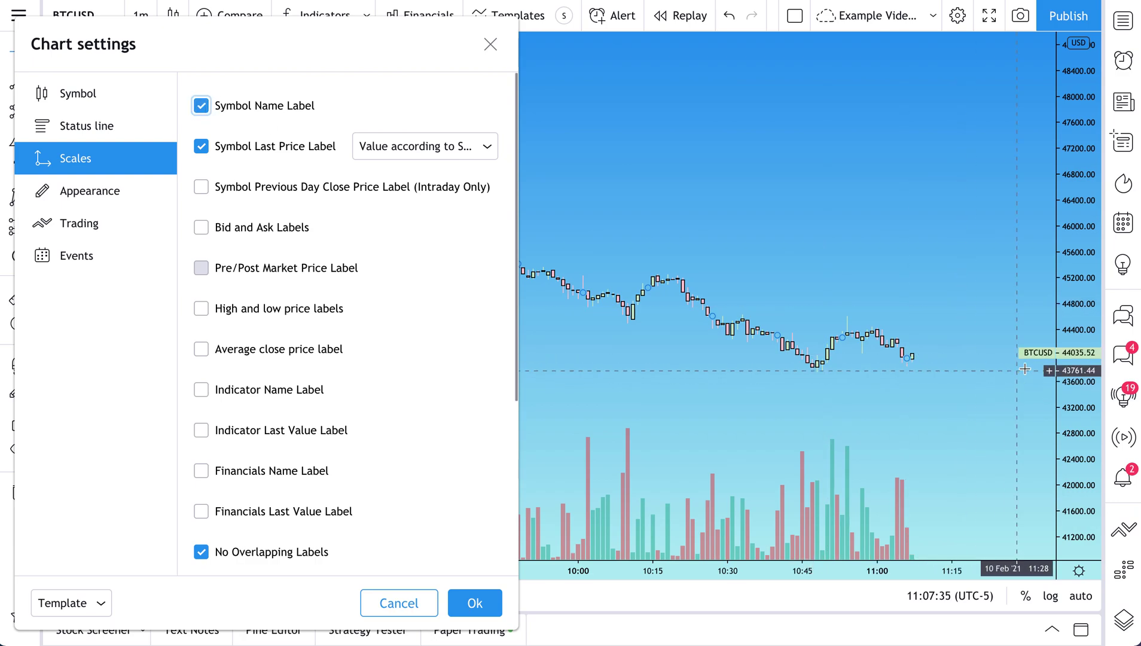
left_click(199, 110)
left_click(203, 110)
left_click(203, 151)
left_click(203, 150)
left_click(204, 151)
left_click(201, 107)
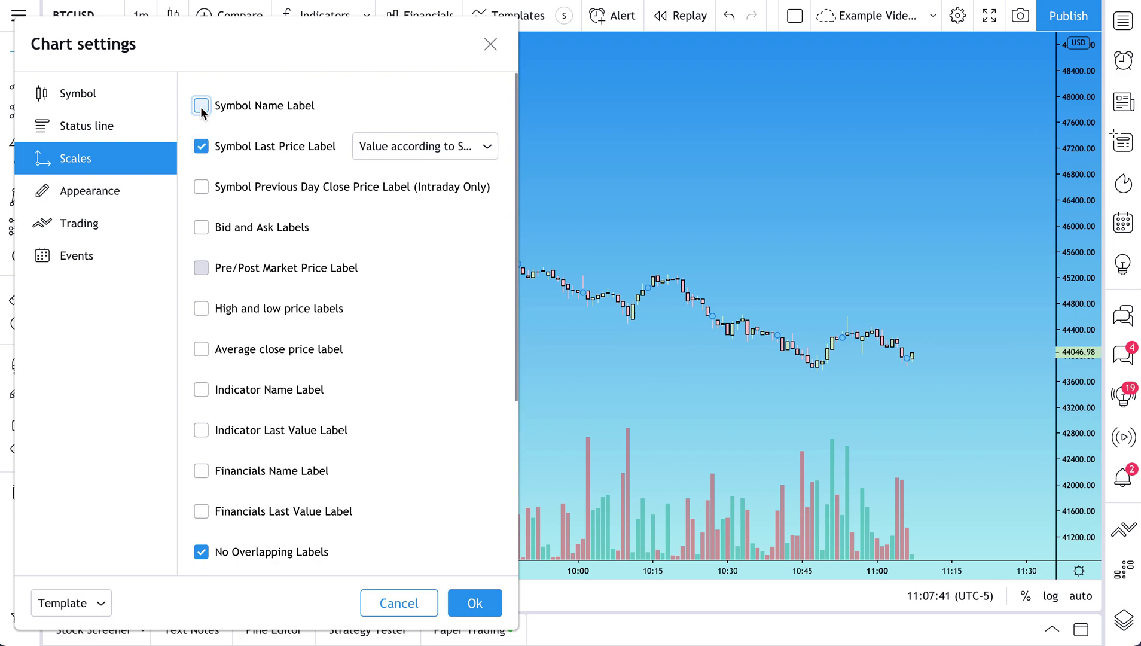
left_click(199, 106)
left_click(200, 105)
left_click(198, 148)
left_click(199, 148)
left_click(202, 107)
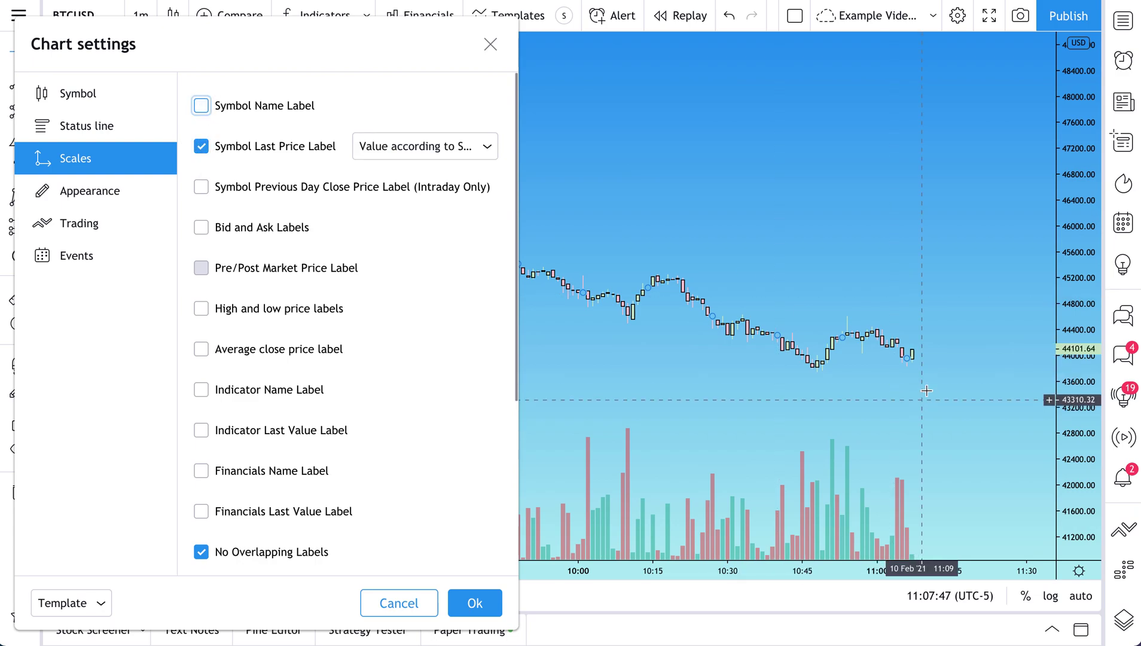
left_click(202, 149)
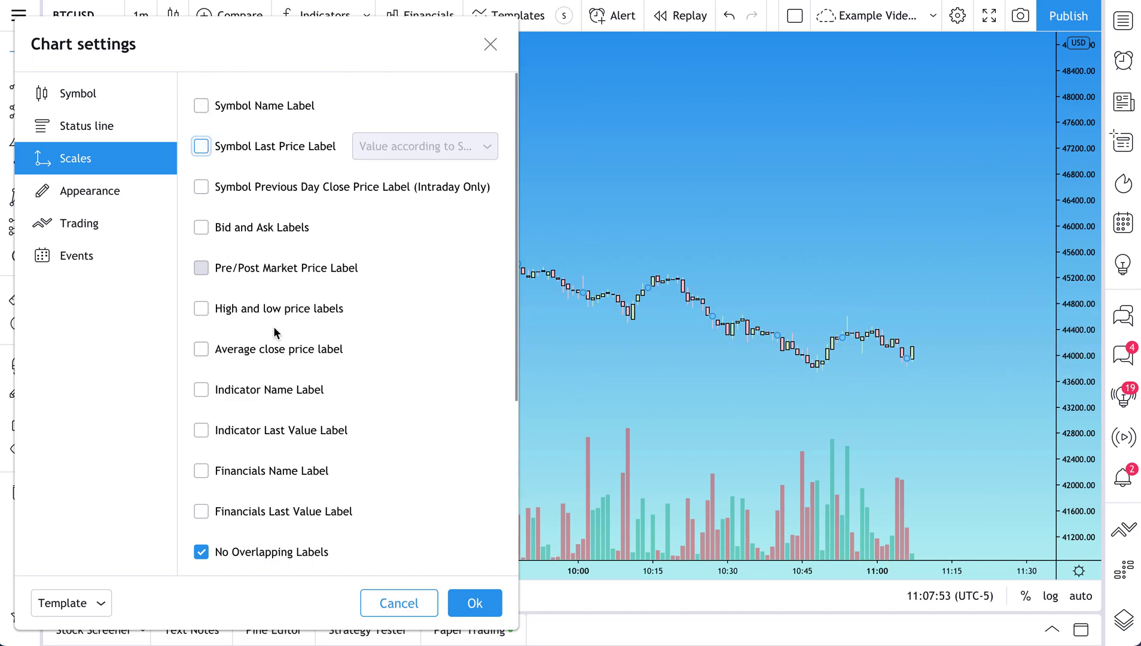
left_click(202, 108)
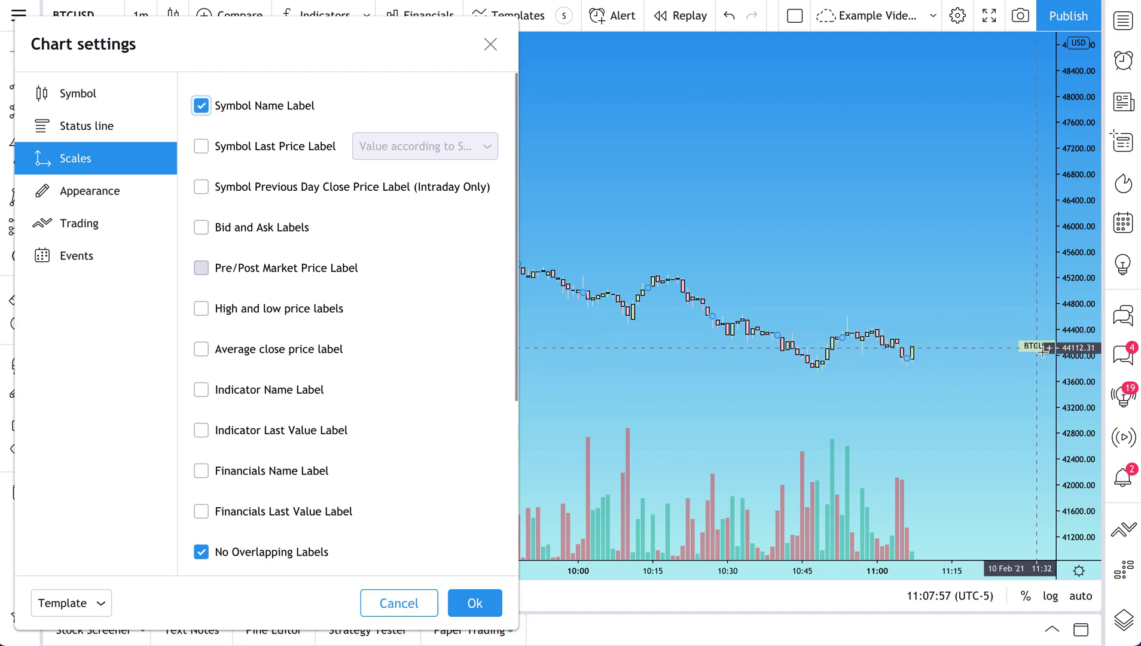
left_click(205, 149)
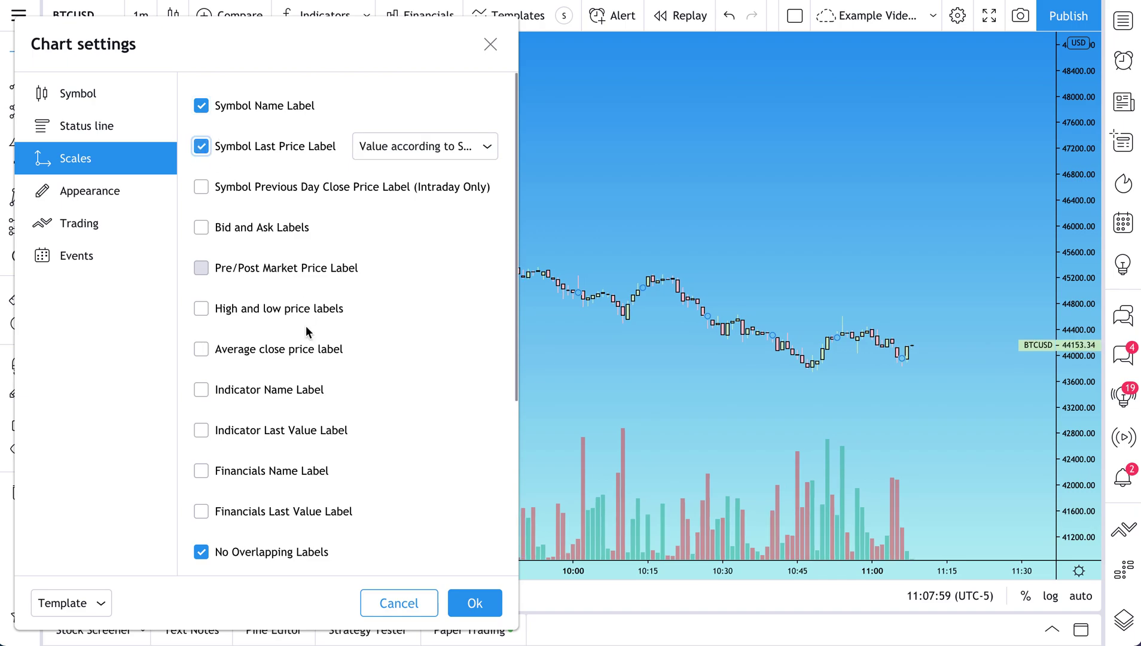
scroll(305, 325, "down", 5)
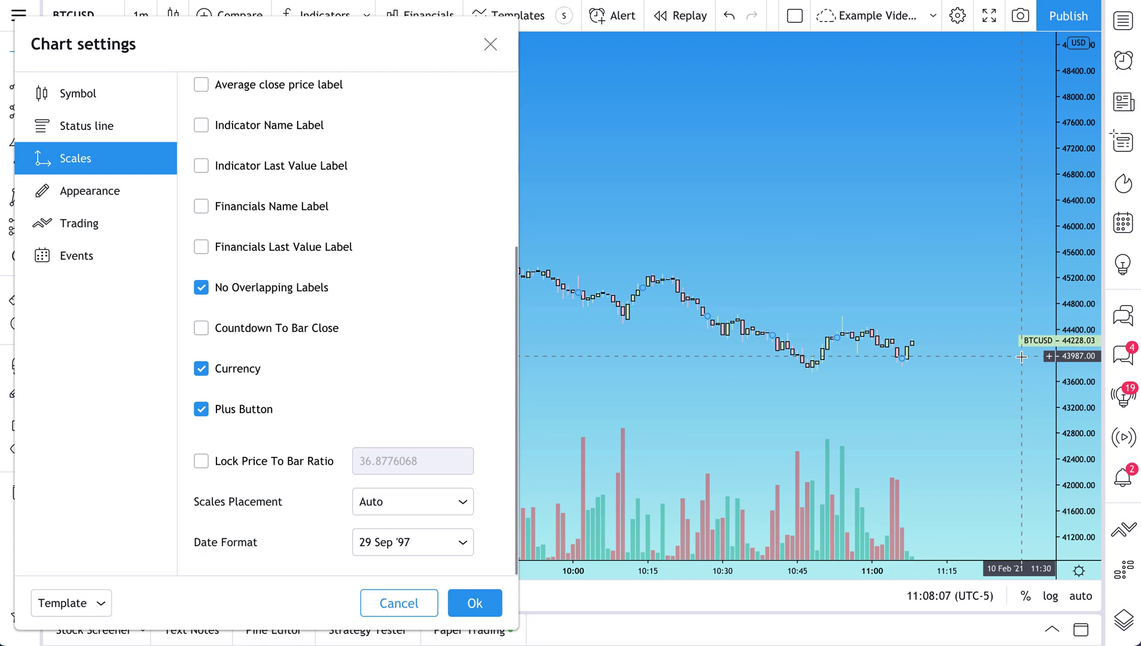
left_click(203, 328)
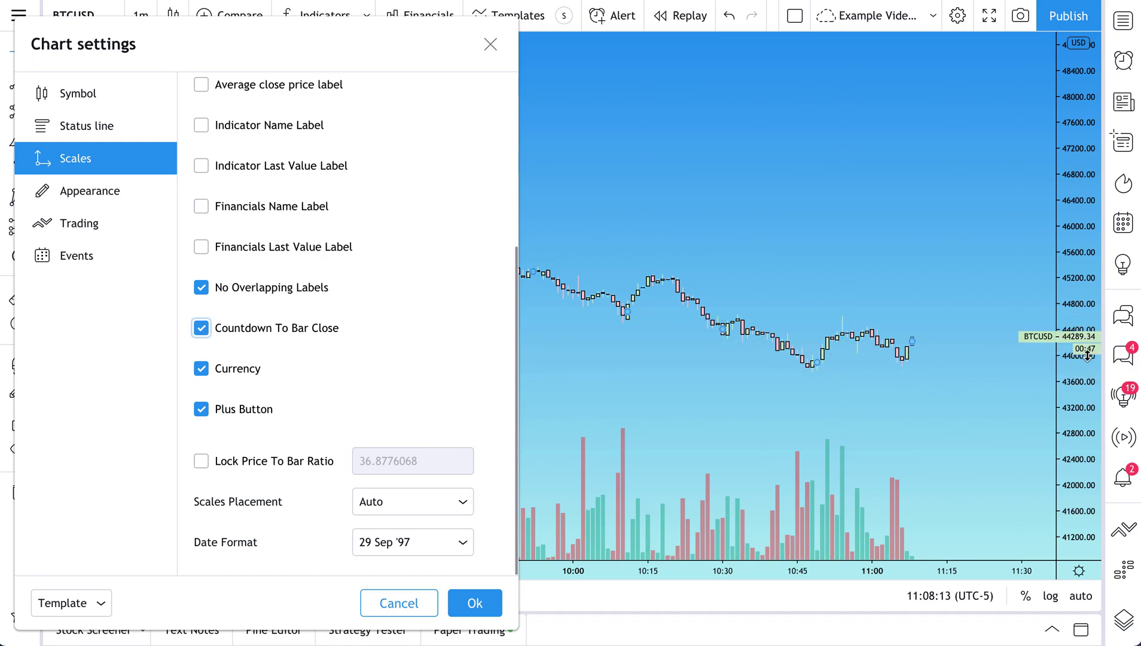
left_click(490, 45)
left_click_drag(460, 165, 472, 166)
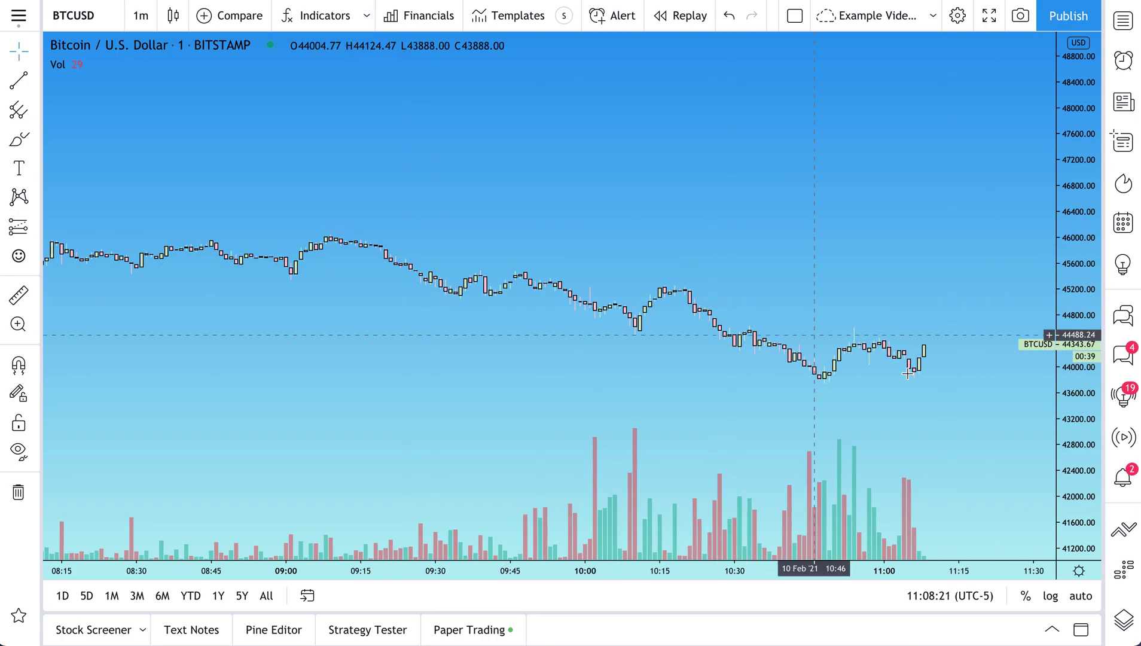
right_click(561, 158)
left_click(612, 575)
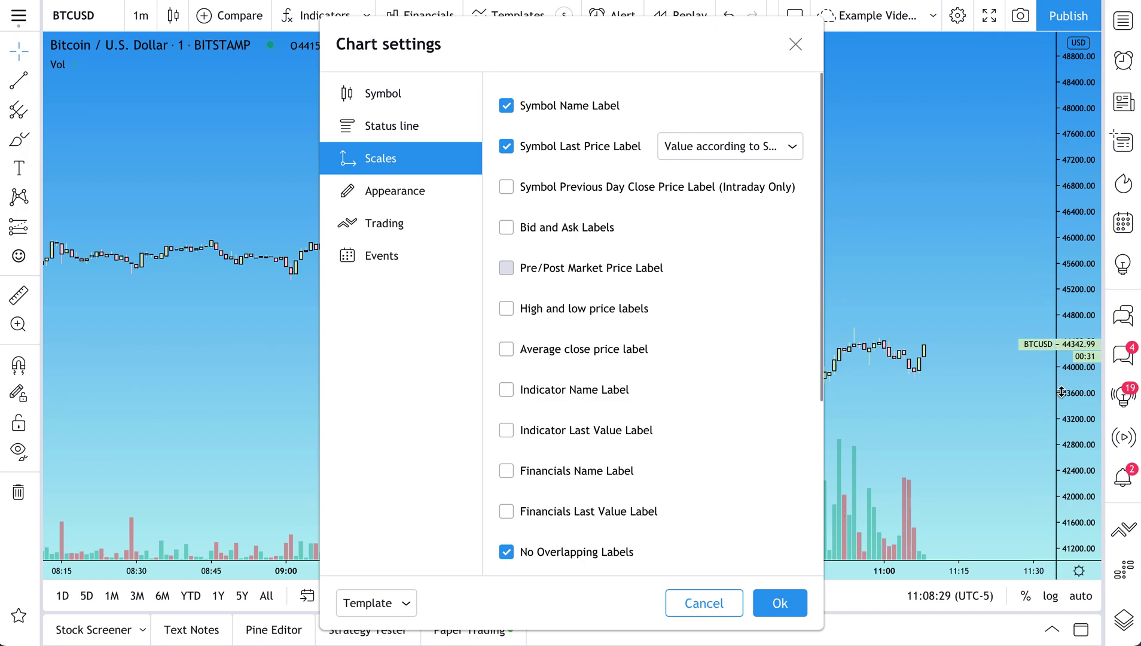
scroll(508, 413, "down", 5)
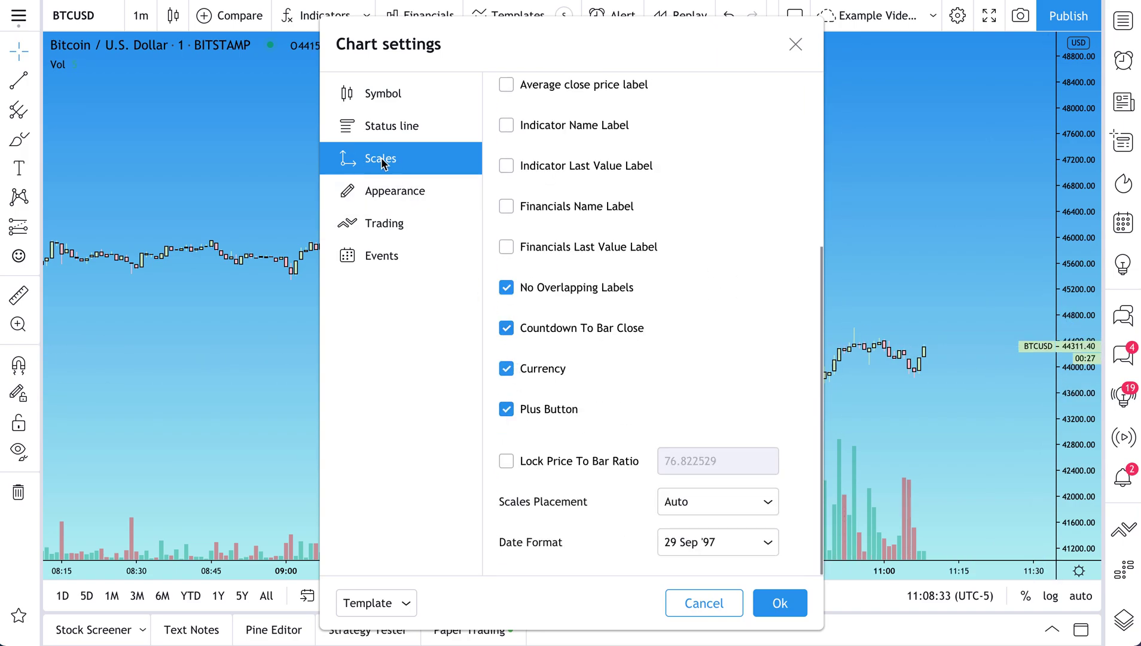
left_click(507, 329)
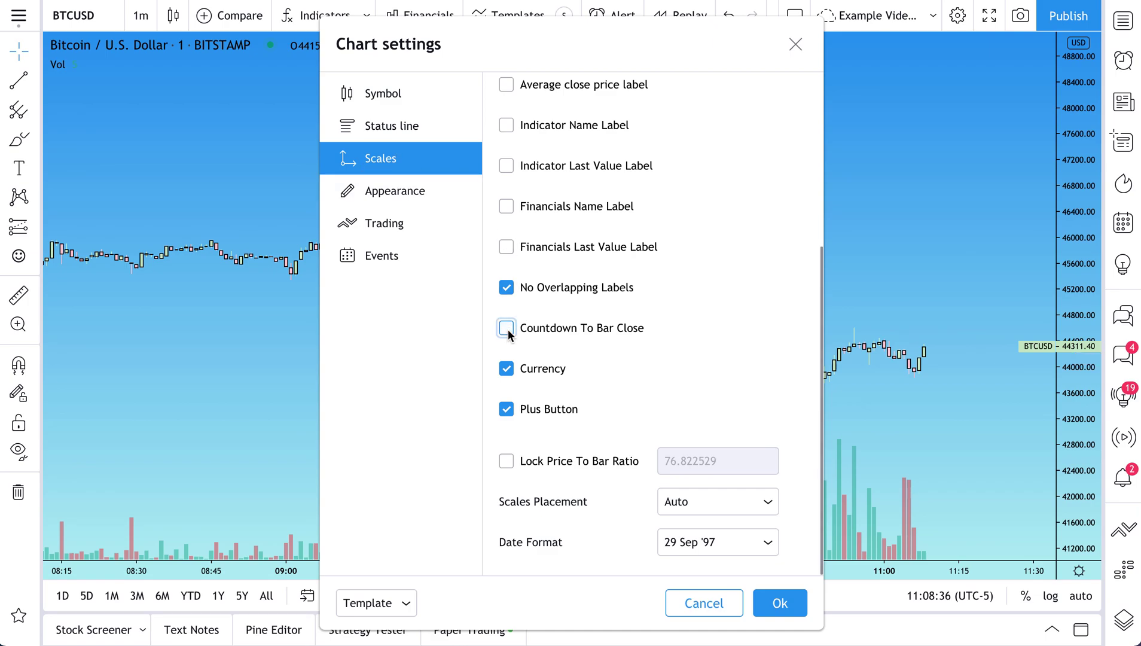
On the Appearance section, try scale text size 20, then set it to 12.
left_click(420, 197)
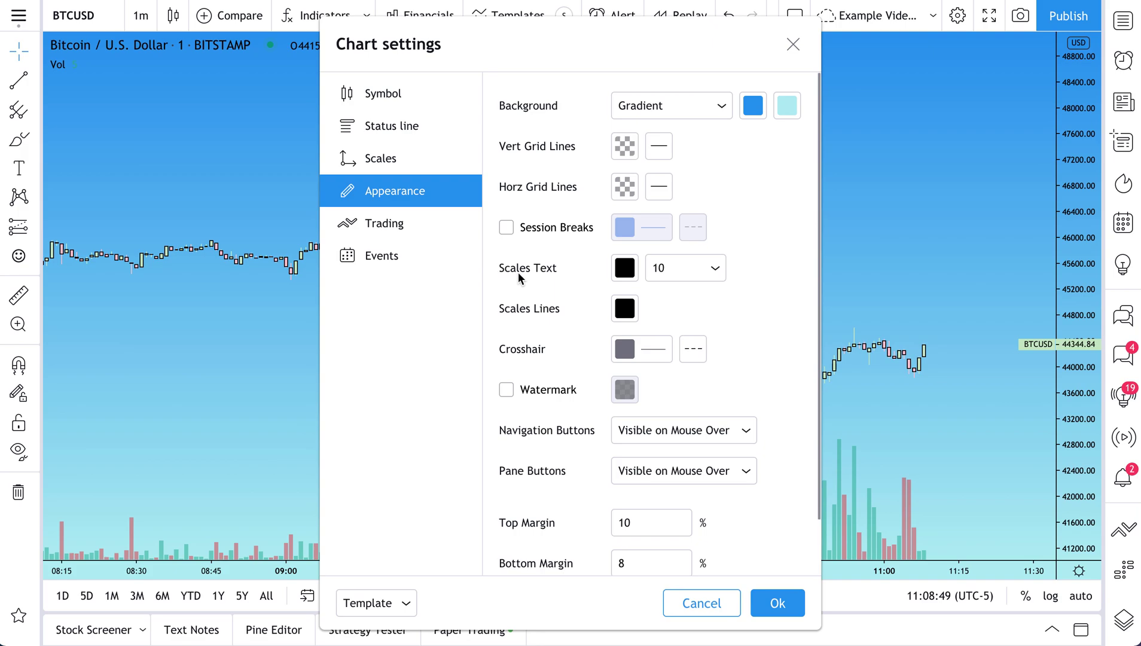
left_click(678, 267)
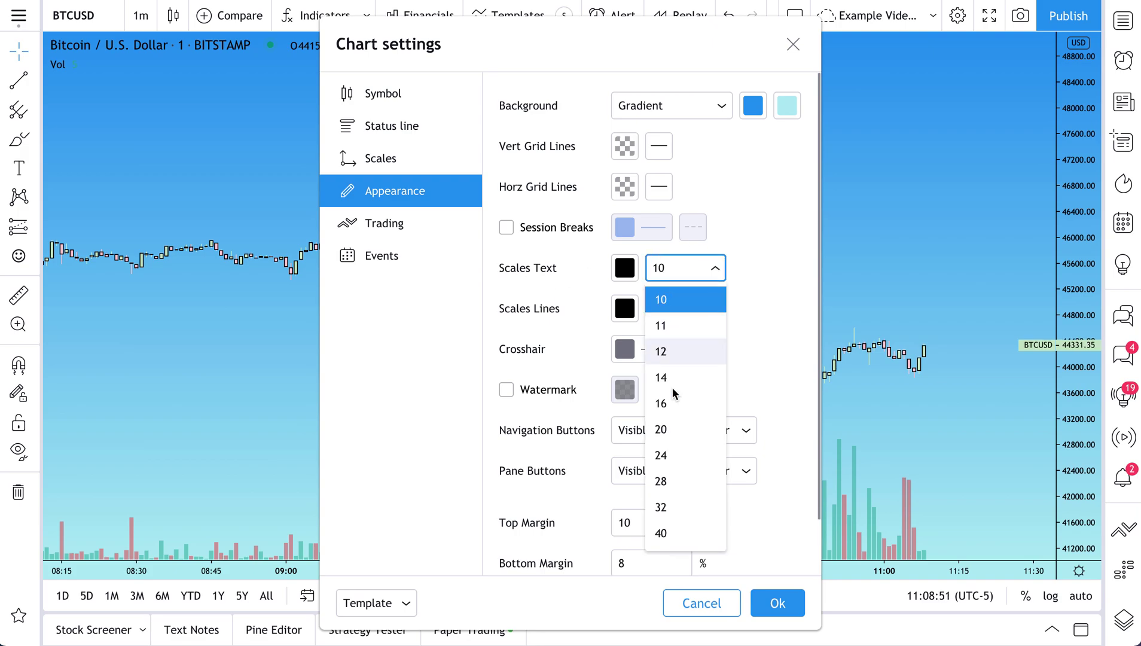
left_click(669, 423)
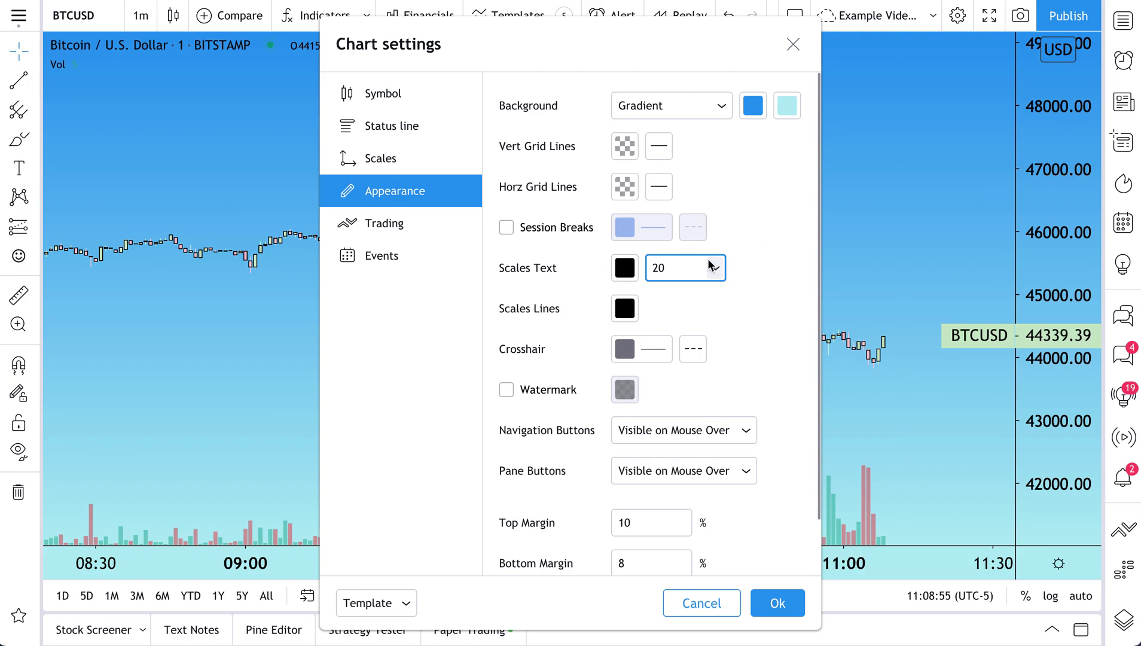
left_click(693, 274)
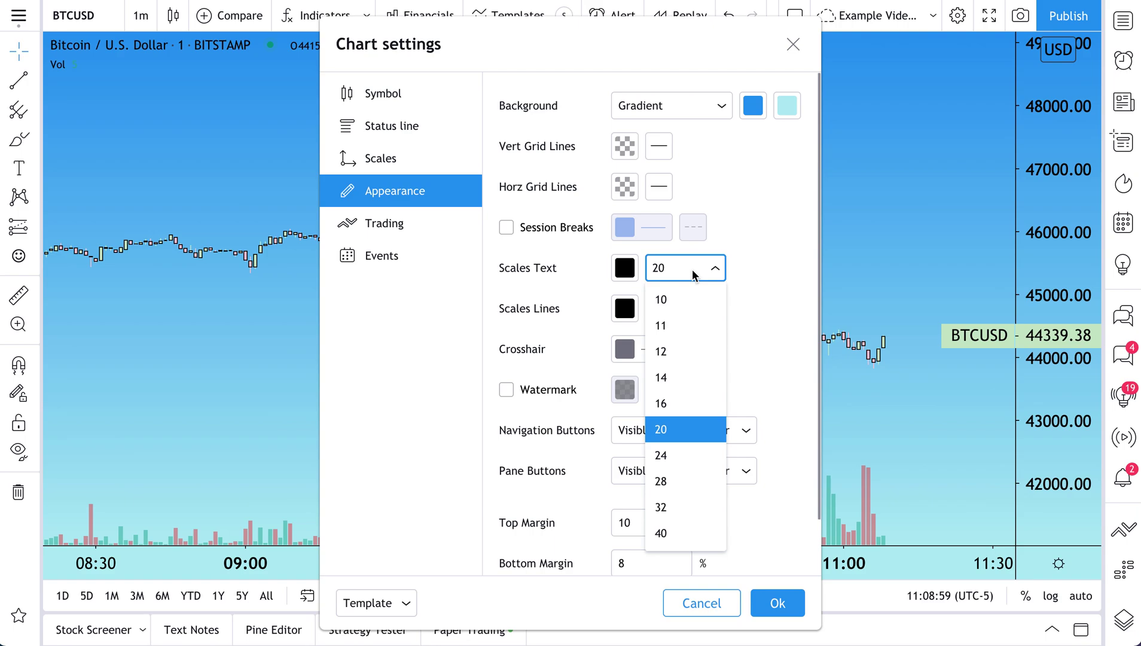
left_click(675, 357)
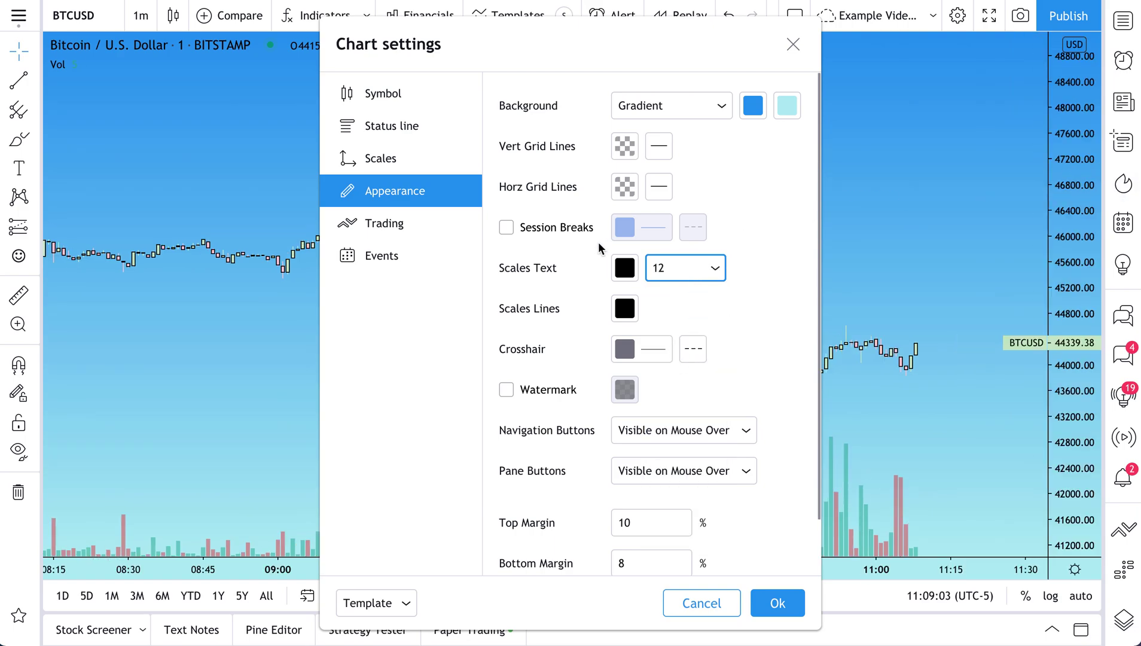
left_click_drag(706, 53, 510, 49)
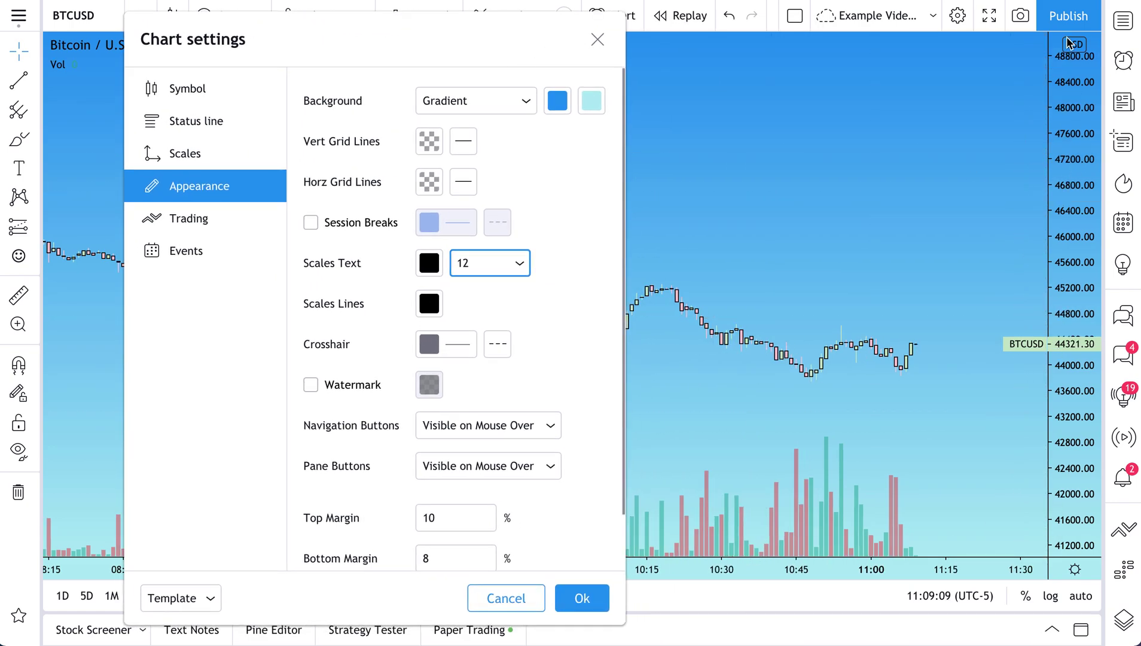
left_click(427, 269)
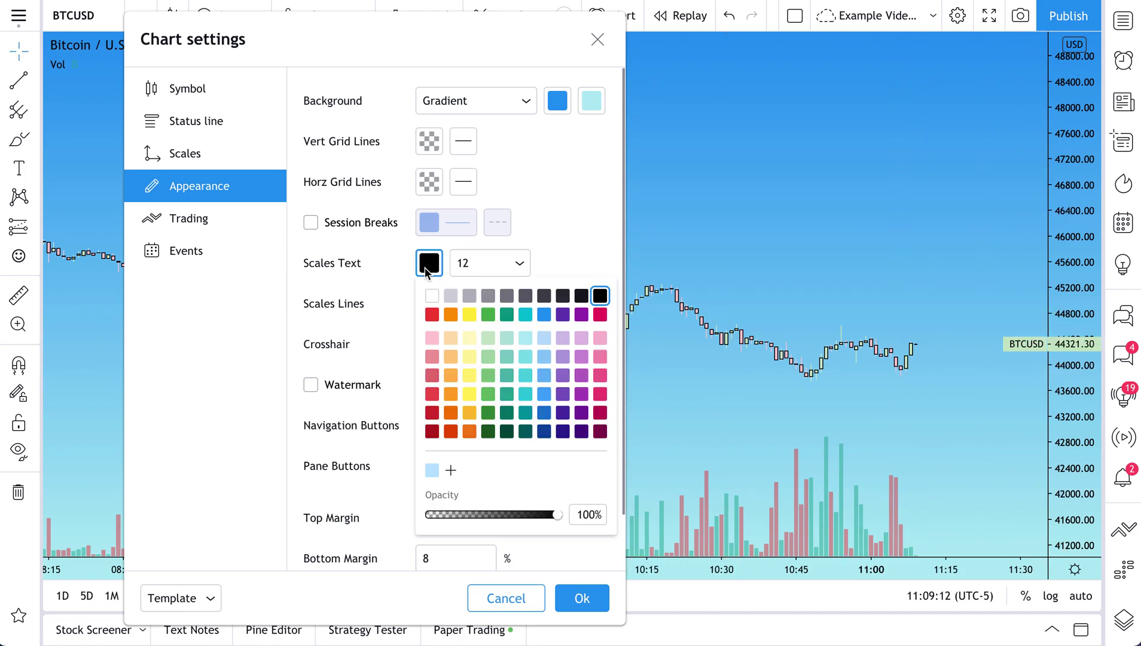
left_click(432, 318)
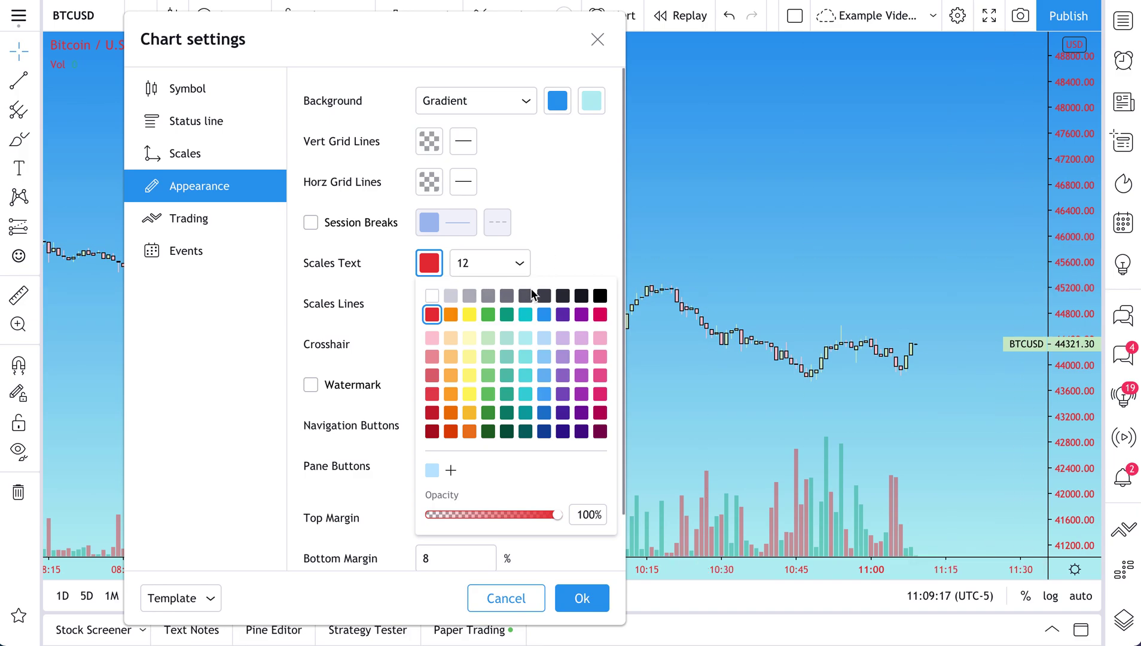
left_click(600, 296)
left_click(562, 227)
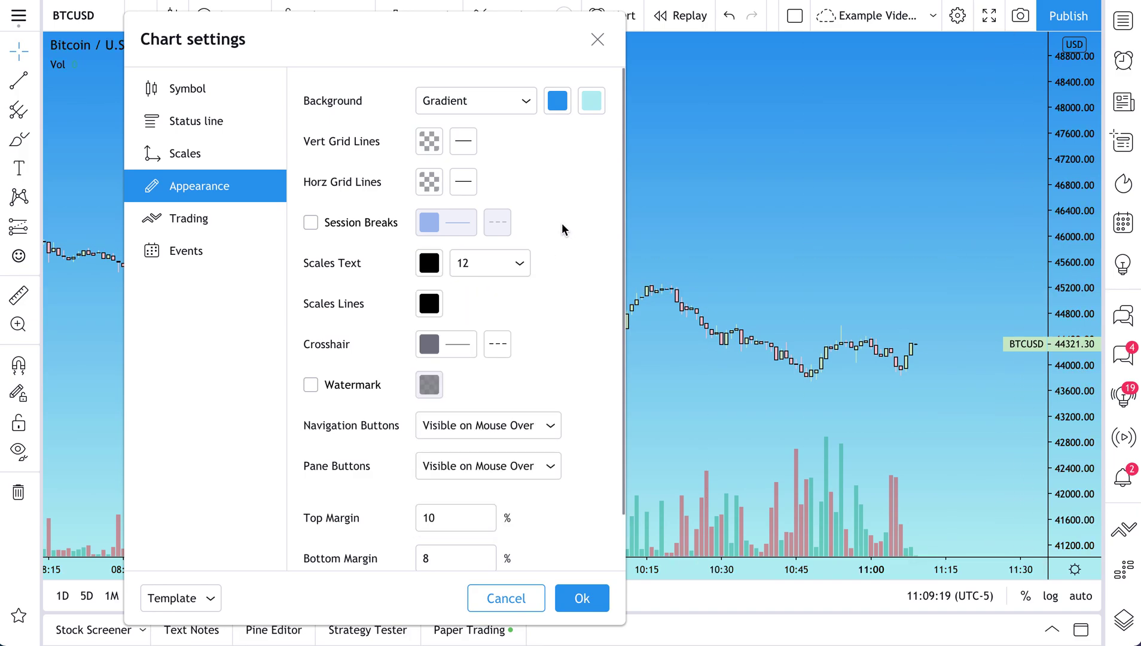
left_click(429, 309)
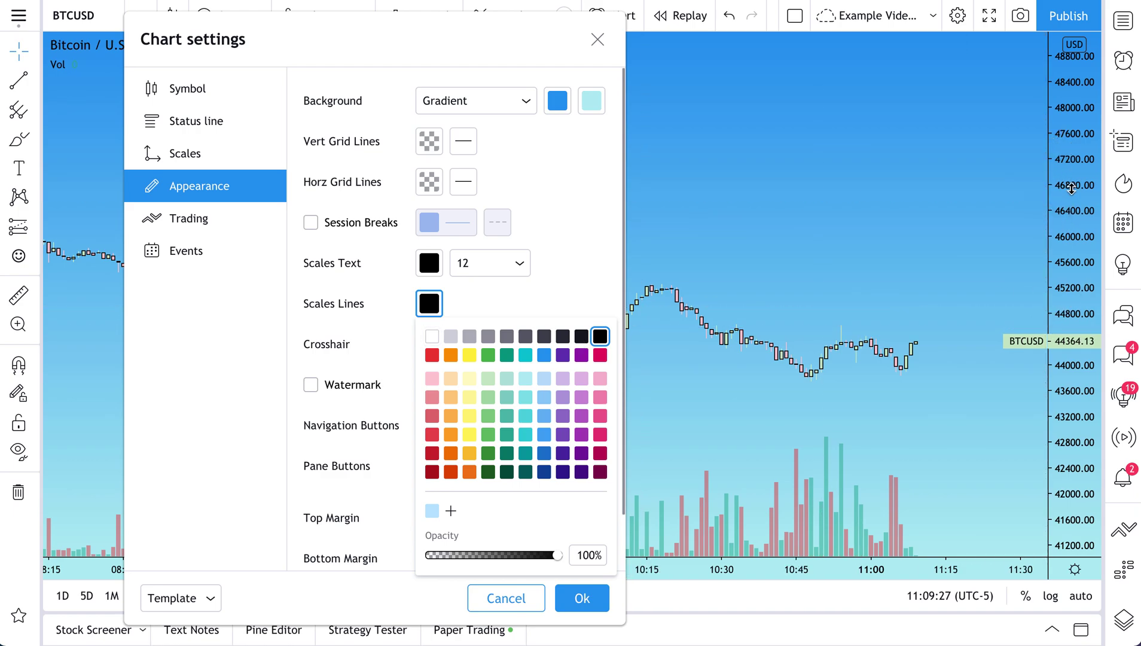
left_click(470, 359)
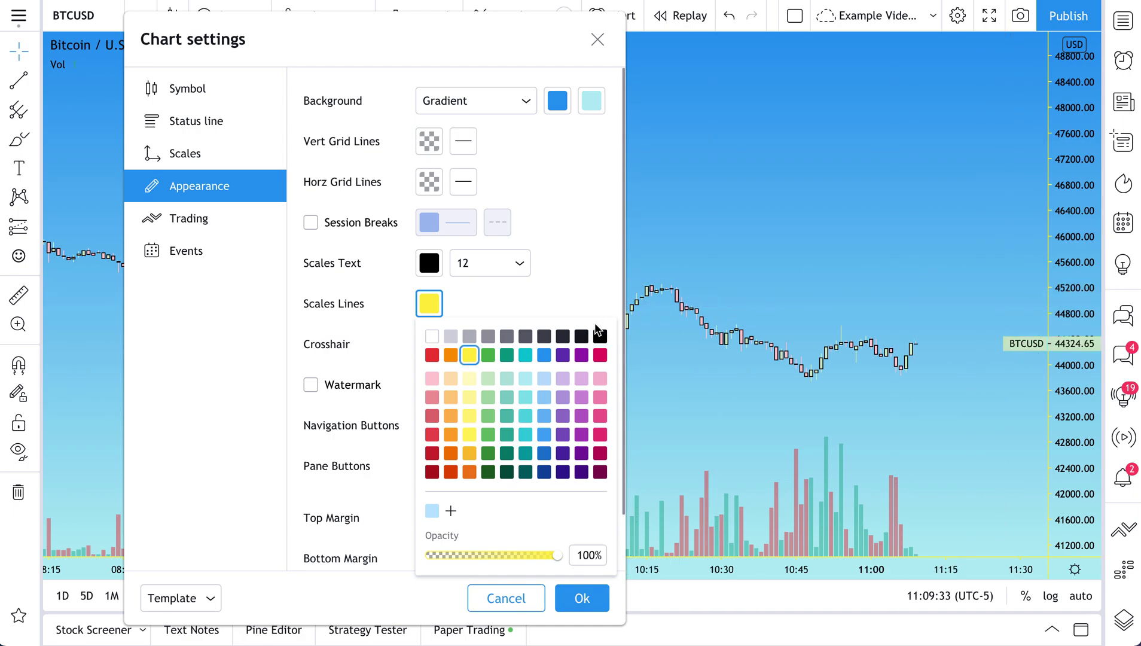
left_click(486, 356)
left_click(507, 355)
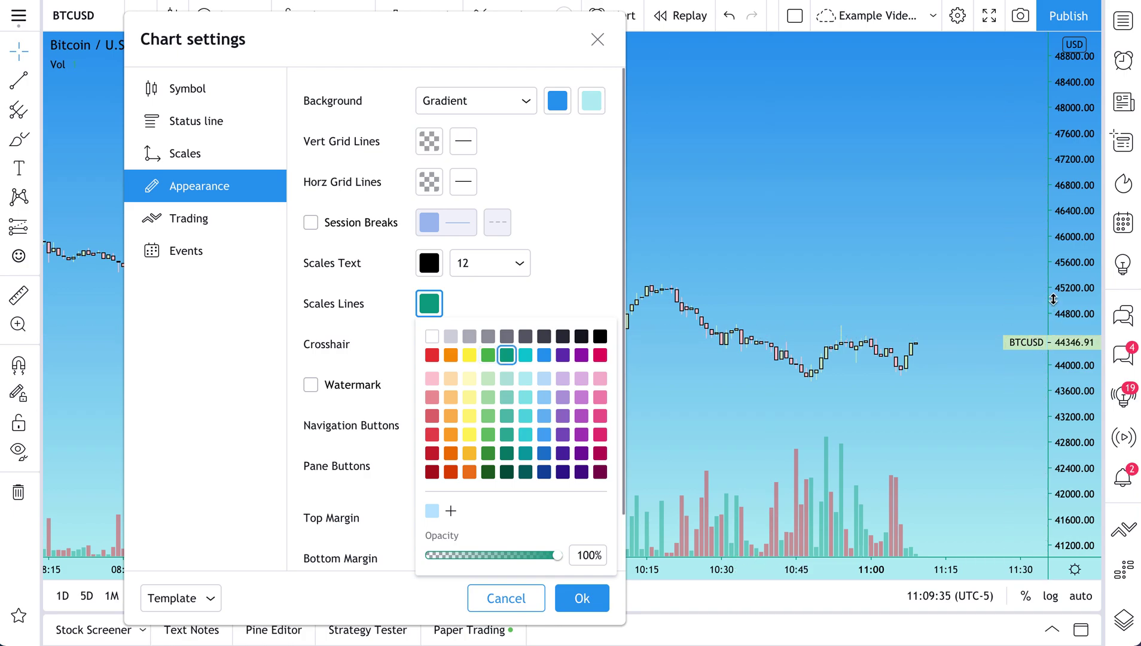
left_click(525, 355)
left_click(543, 355)
left_click(563, 355)
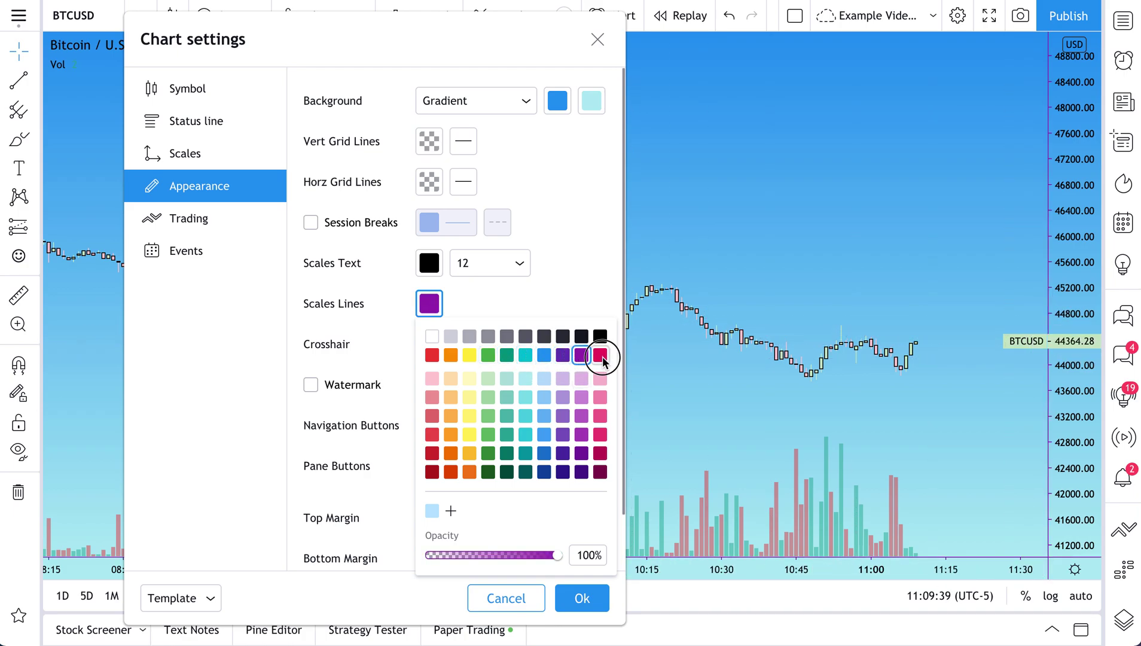
left_click(600, 355)
left_click(581, 378)
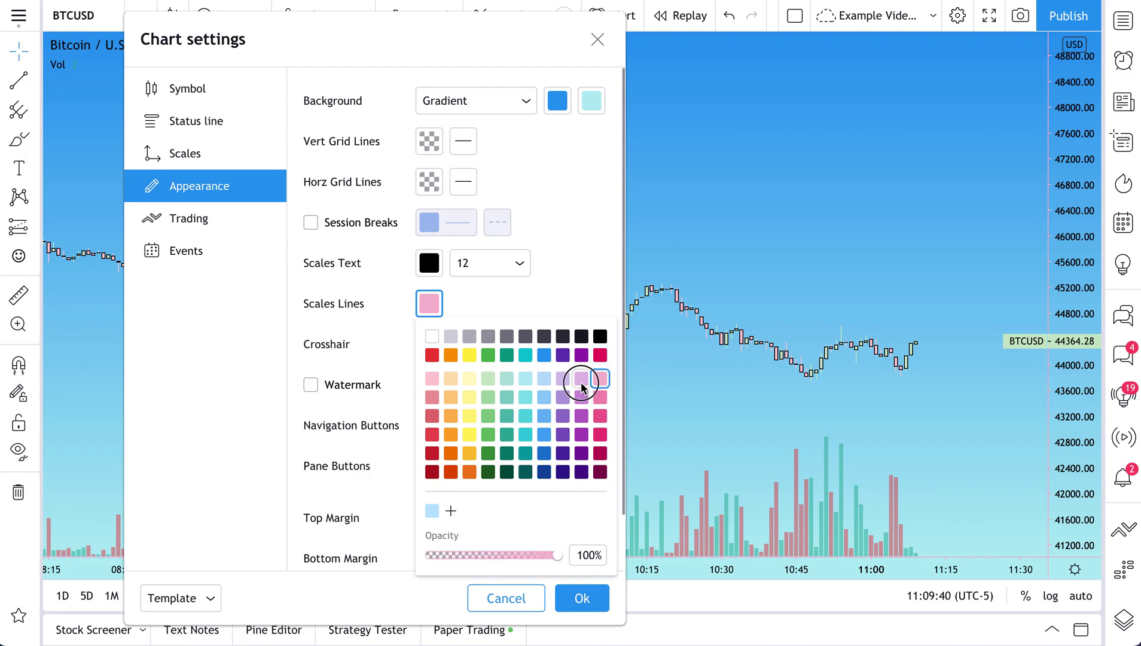
left_click(506, 378)
left_click(469, 378)
left_click(600, 337)
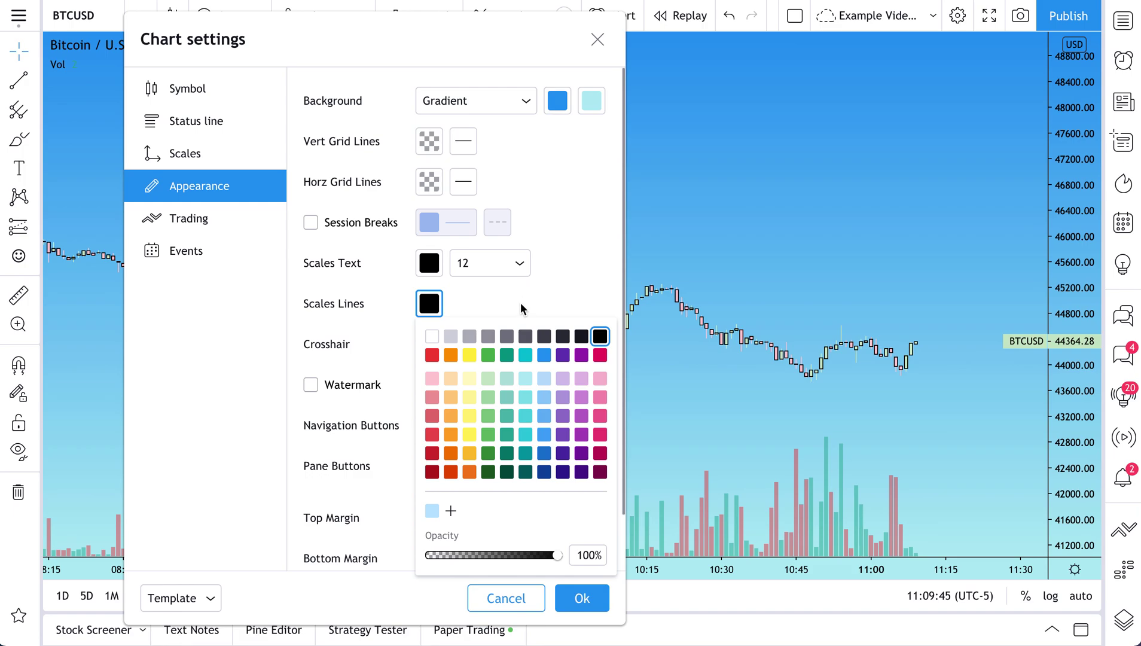
left_click(542, 283)
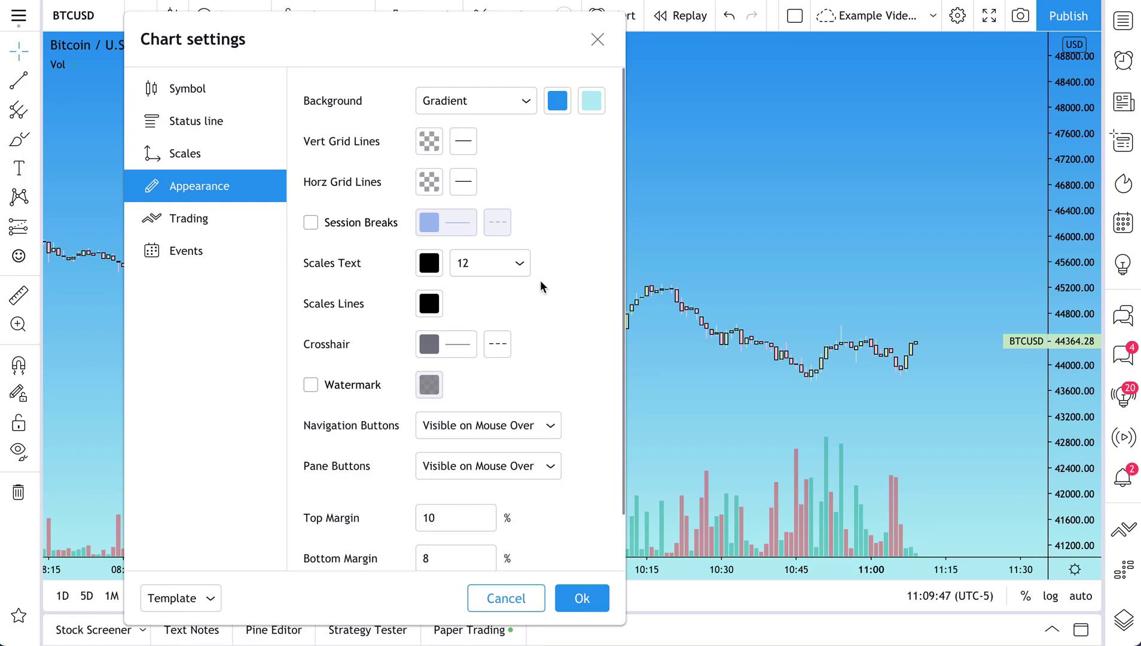
Enable the large BTCUSD, 1 symbol watermark, check it on the chart, and close Chart settings.
left_click(311, 384)
left_click_drag(384, 33, 923, 54)
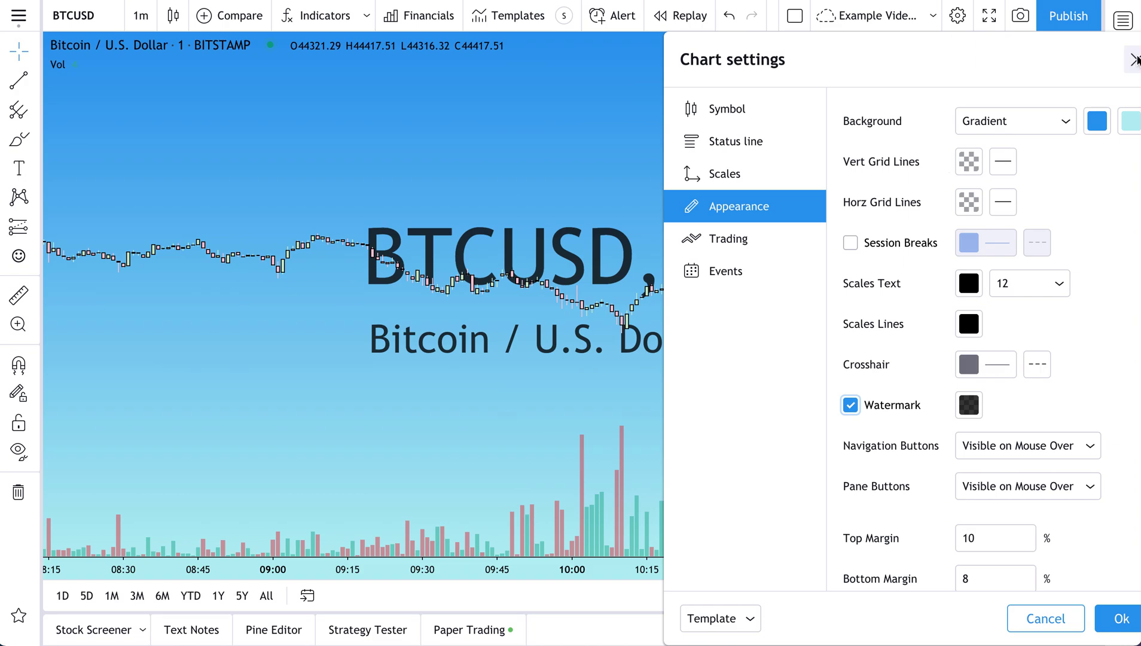
left_click_drag(1052, 62, 522, 105)
left_click(583, 103)
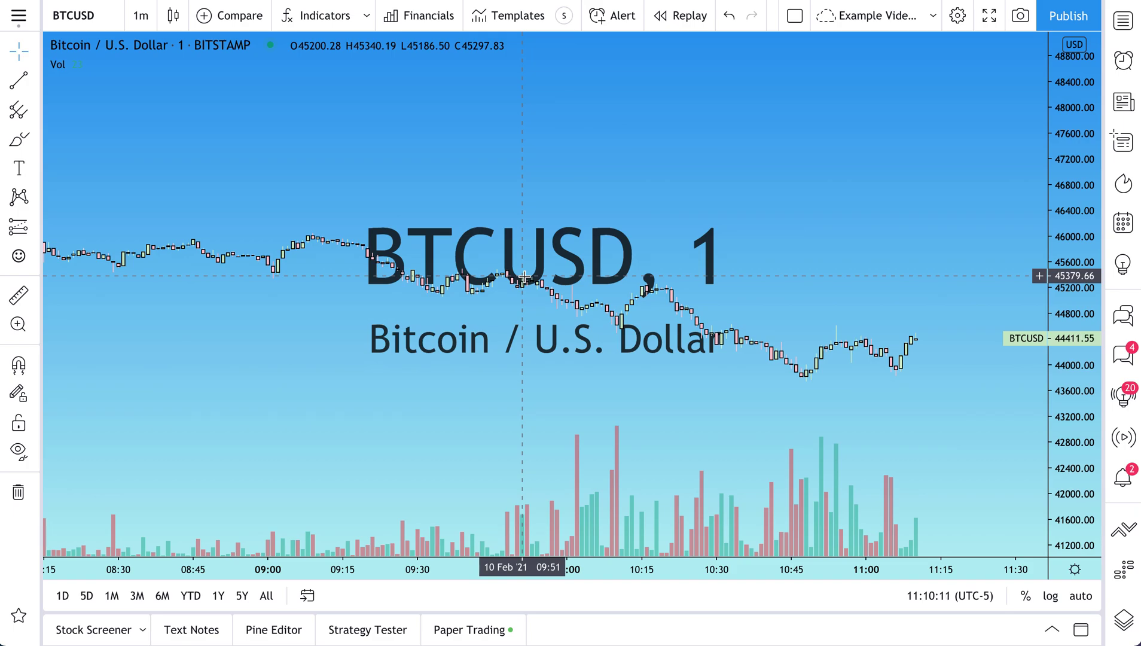
Reopen Chart settings and fade the watermark colour's opacity to about 11%, then close the dialog.
right_click(261, 129)
left_click(334, 534)
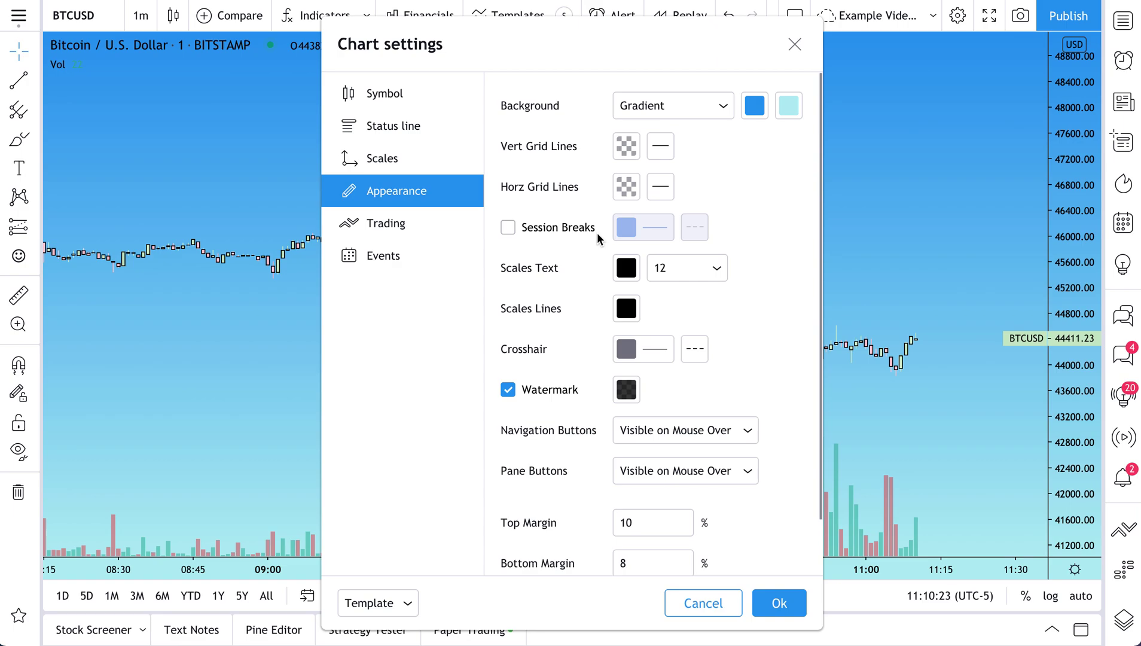
left_click(616, 59)
left_click_drag(616, 59, 966, 49)
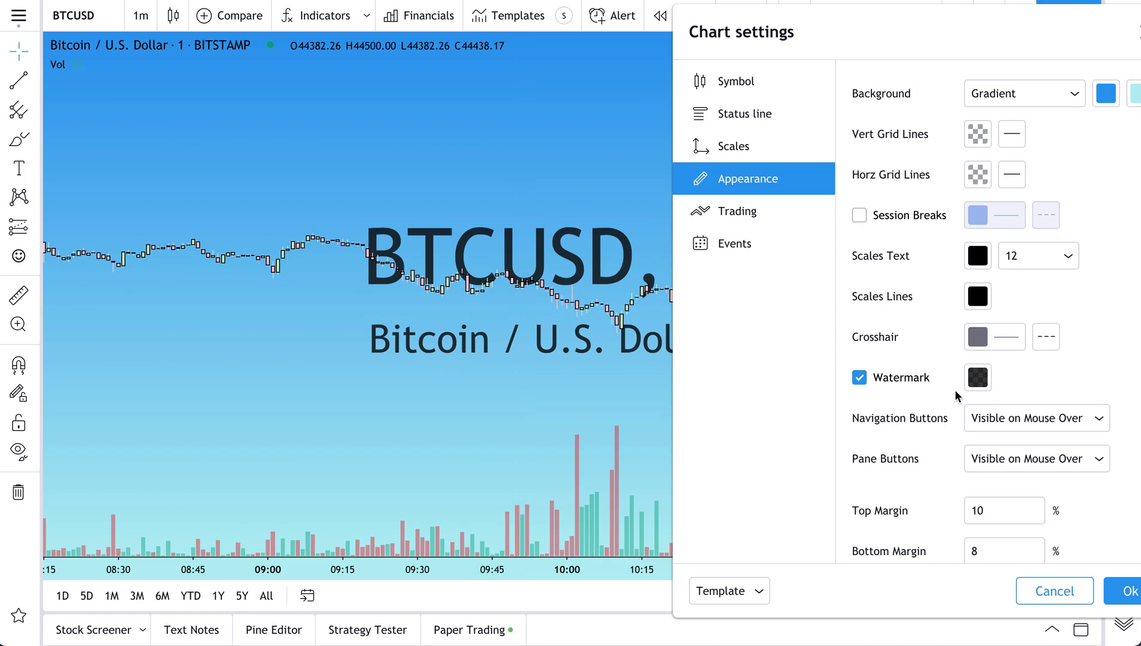
left_click(979, 378)
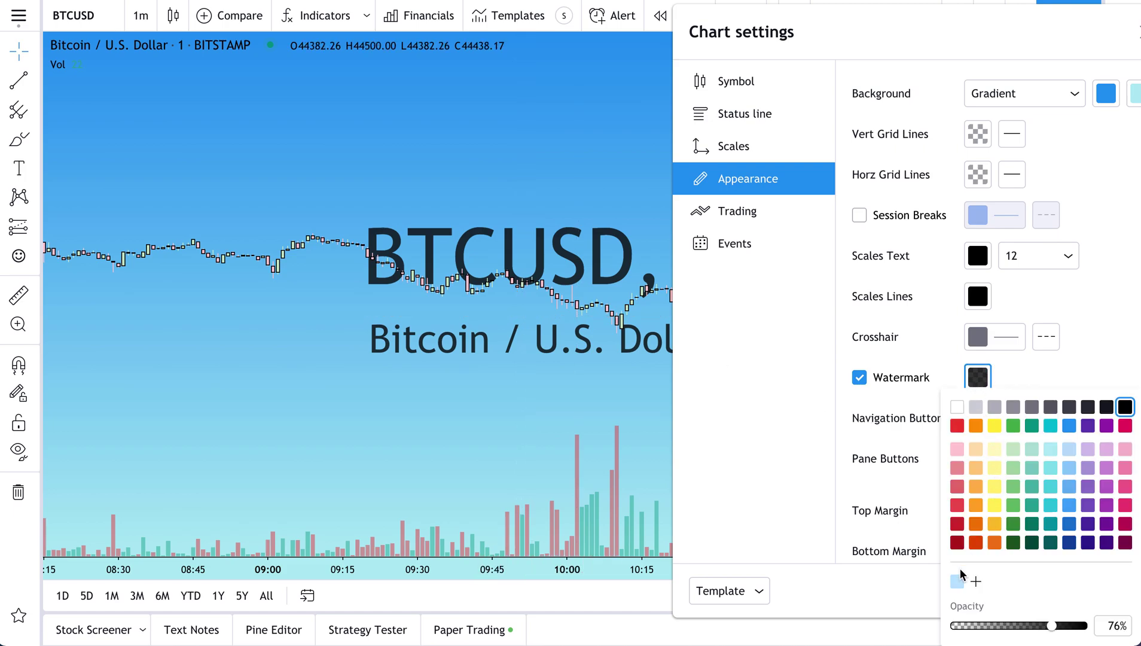
left_click_drag(1052, 626, 1089, 635)
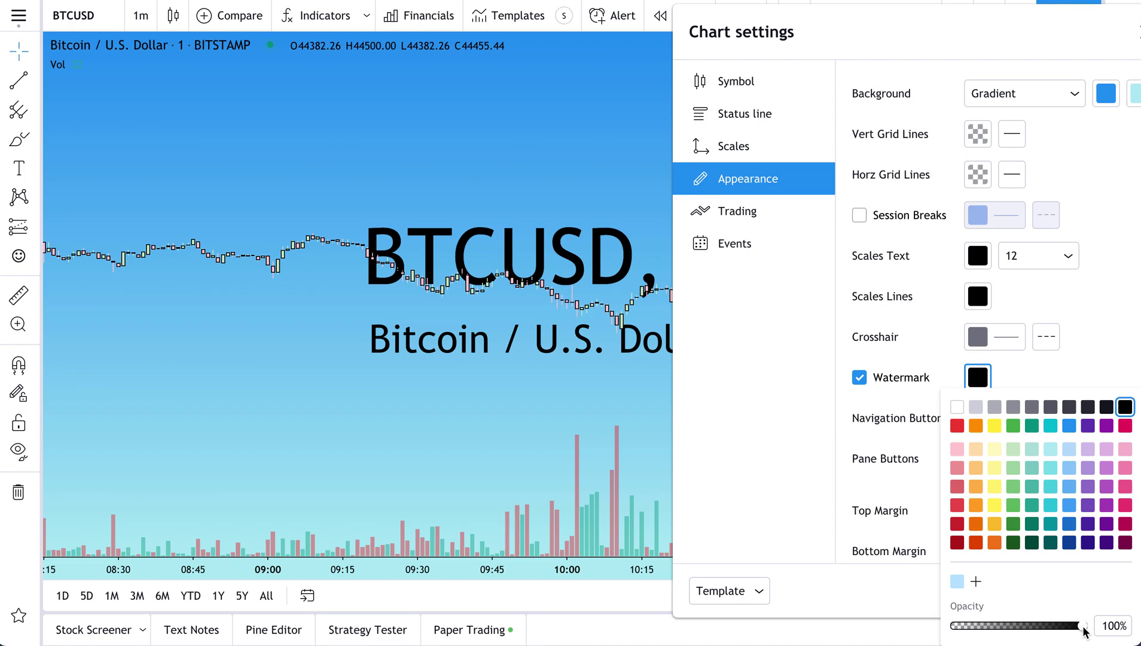
left_click_drag(1084, 631, 969, 632)
left_click_drag(924, 25, 604, 55)
left_click(828, 61)
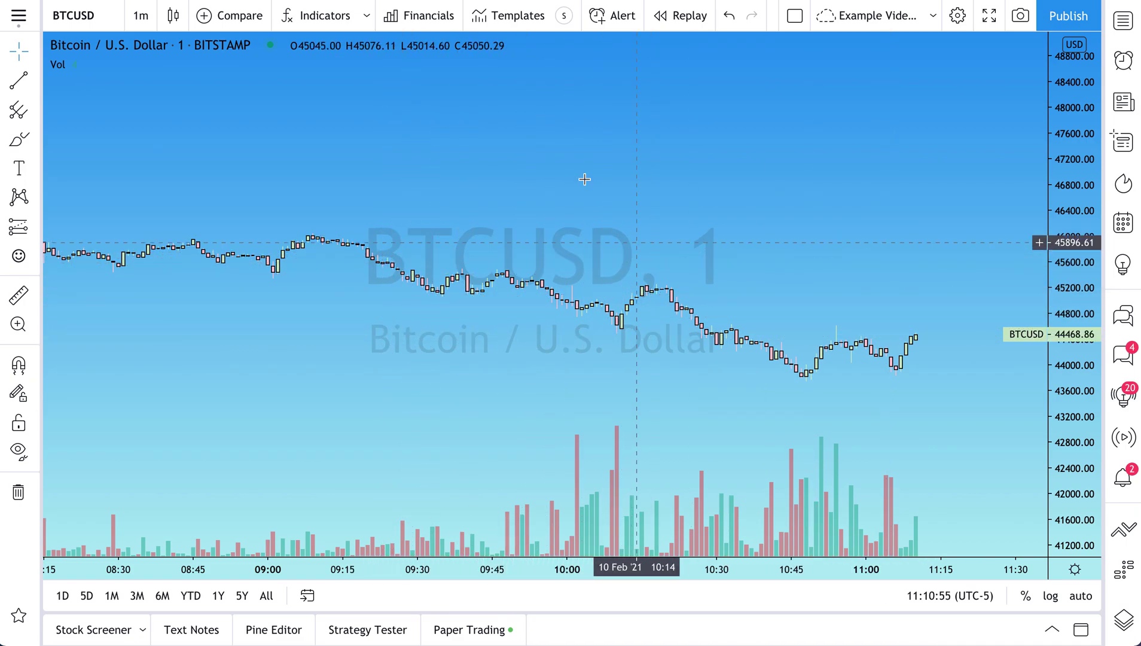
In Chart settings, make the vertical and horizontal grid lines black at 100% opacity.
right_click(486, 112)
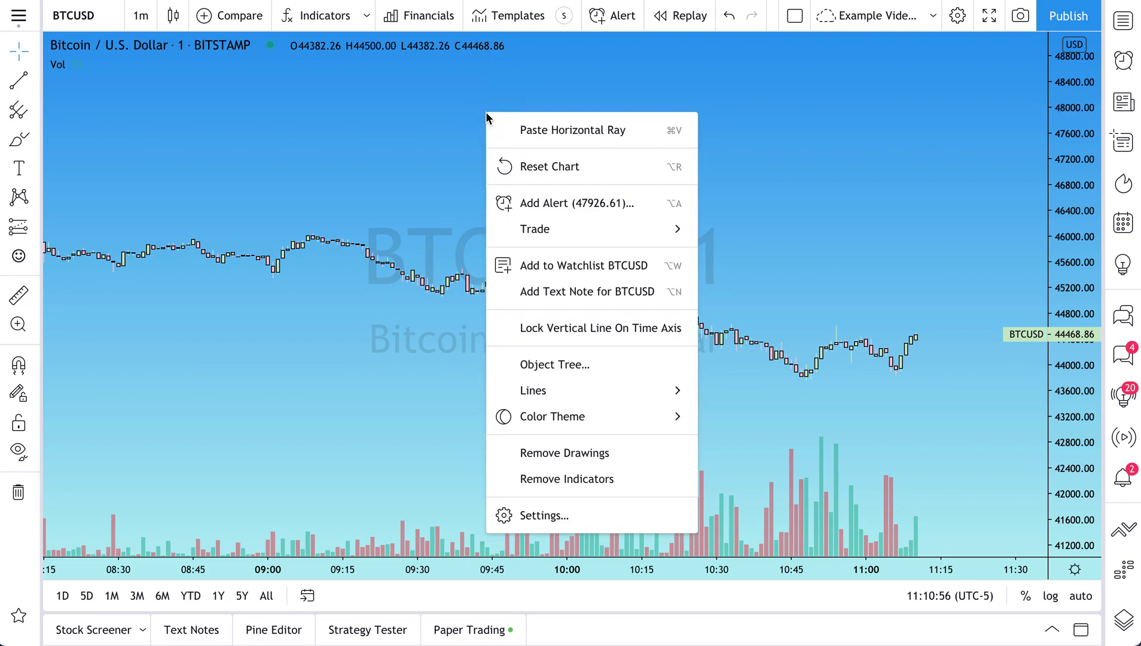
left_click(529, 515)
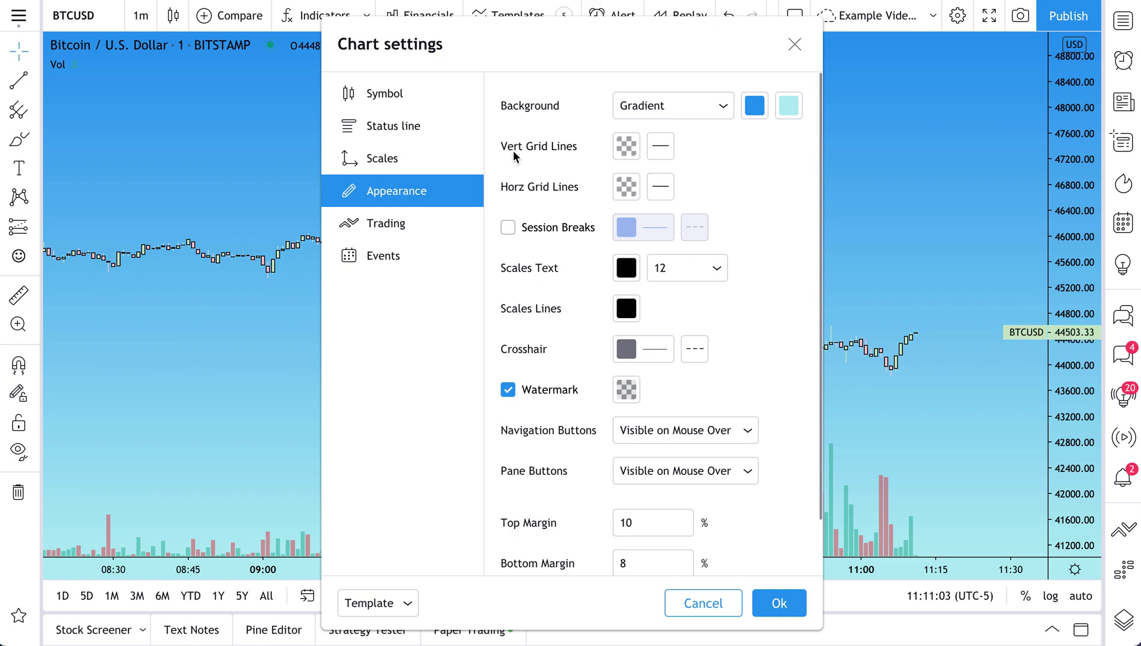
left_click_drag(631, 44, 379, 37)
left_click(374, 137)
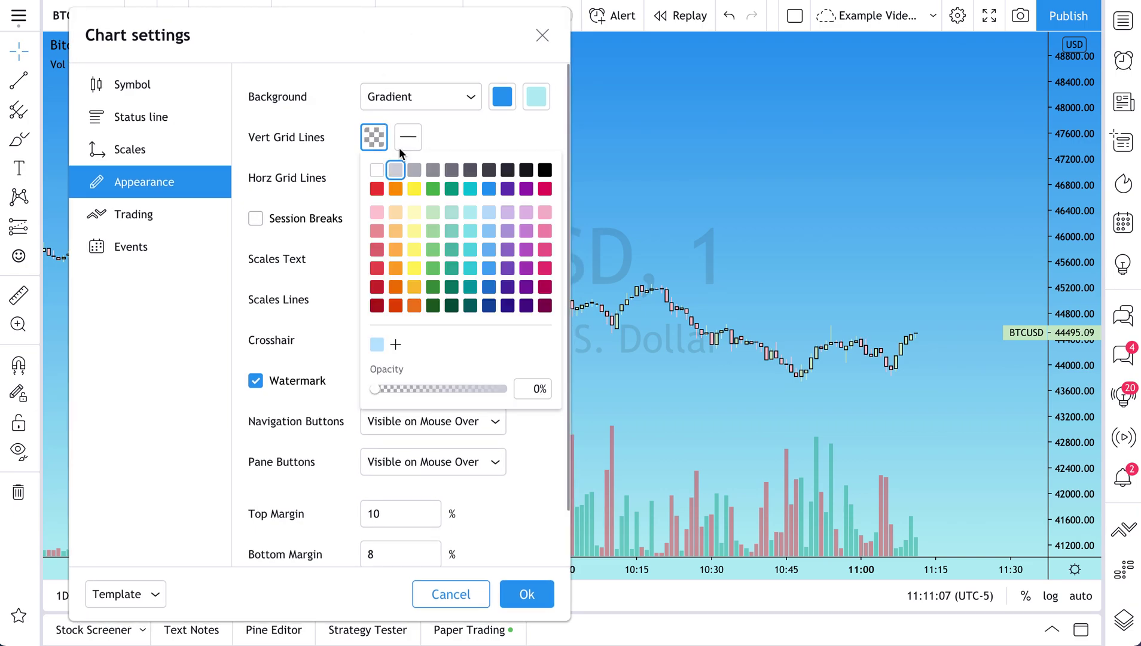
left_click(545, 170)
left_click(375, 391)
left_click_drag(375, 392, 511, 389)
left_click(464, 128)
left_click(375, 178)
left_click(545, 211)
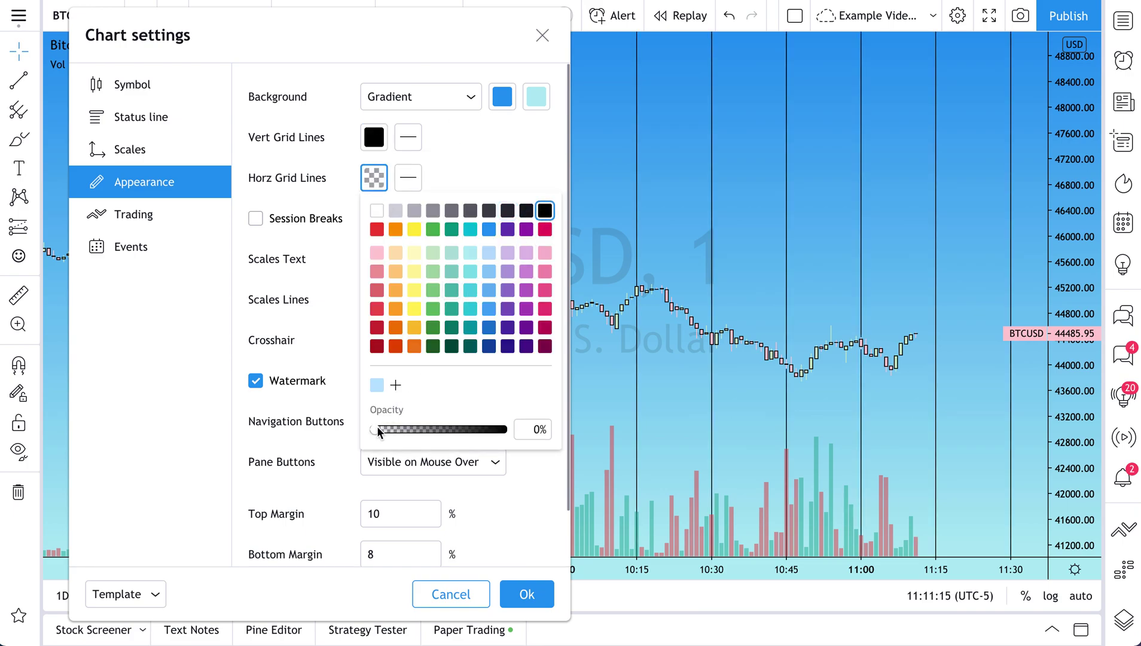
left_click_drag(377, 431, 510, 428)
left_click(501, 152)
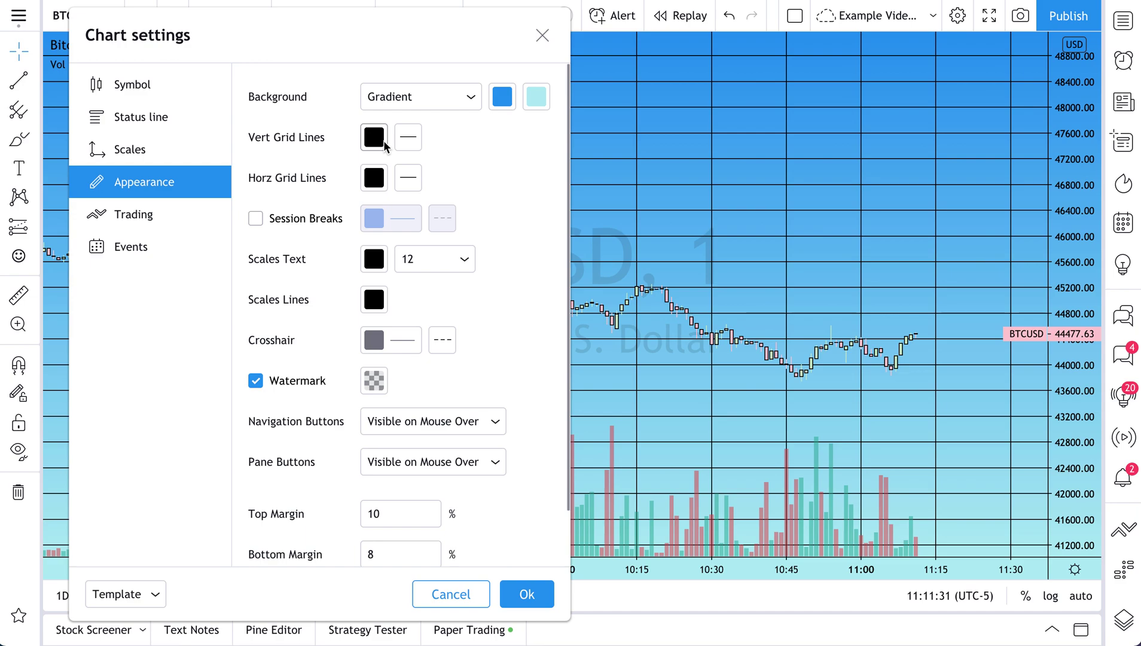
Drop both vertical and horizontal grid line opacities to 0% so the grid disappears.
left_click(371, 141)
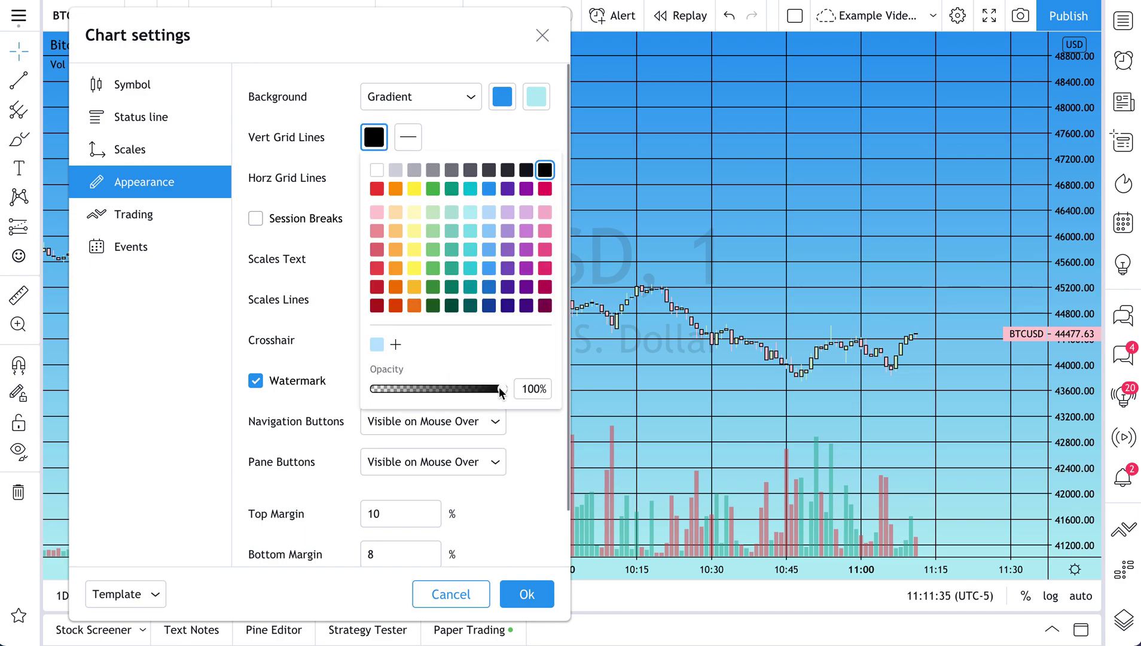
left_click_drag(498, 387, 367, 395)
left_click(451, 138)
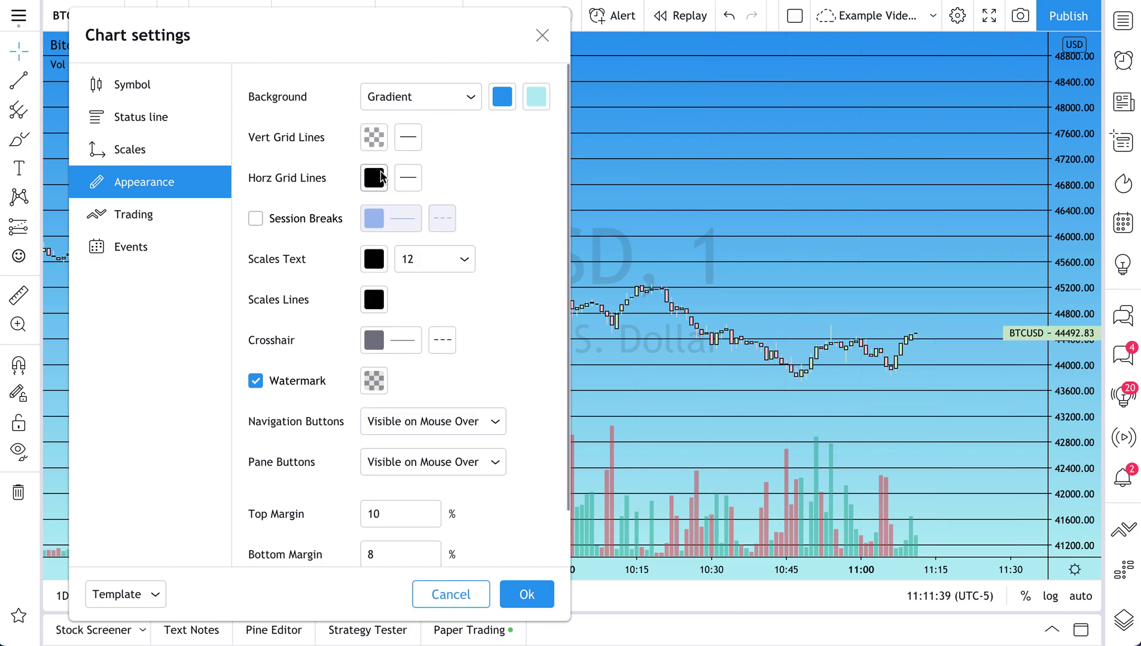
left_click(376, 176)
left_click_drag(500, 430, 352, 439)
left_click(507, 175)
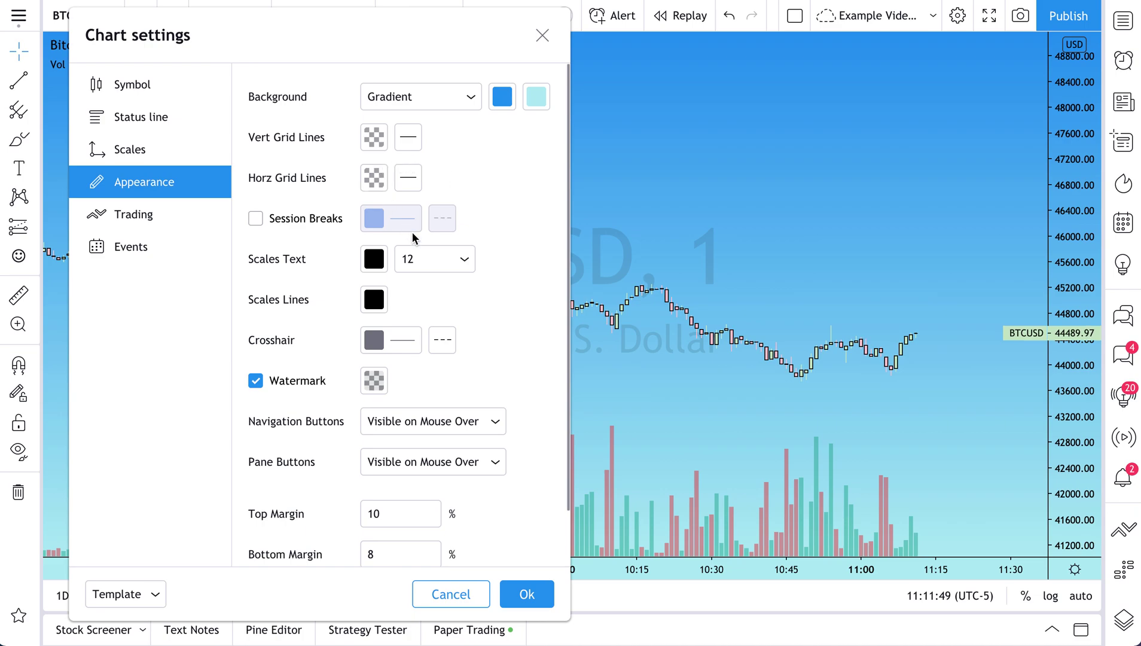
Close Chart settings and save the chart layout with Save Now.
left_click(161, 94)
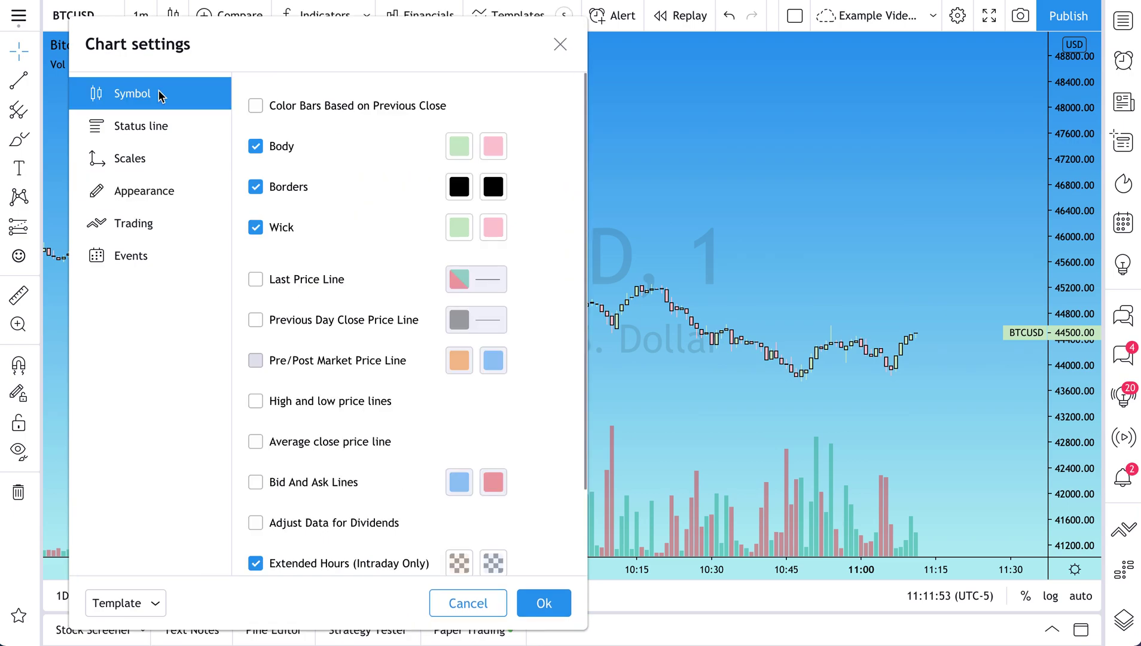
left_click(562, 45)
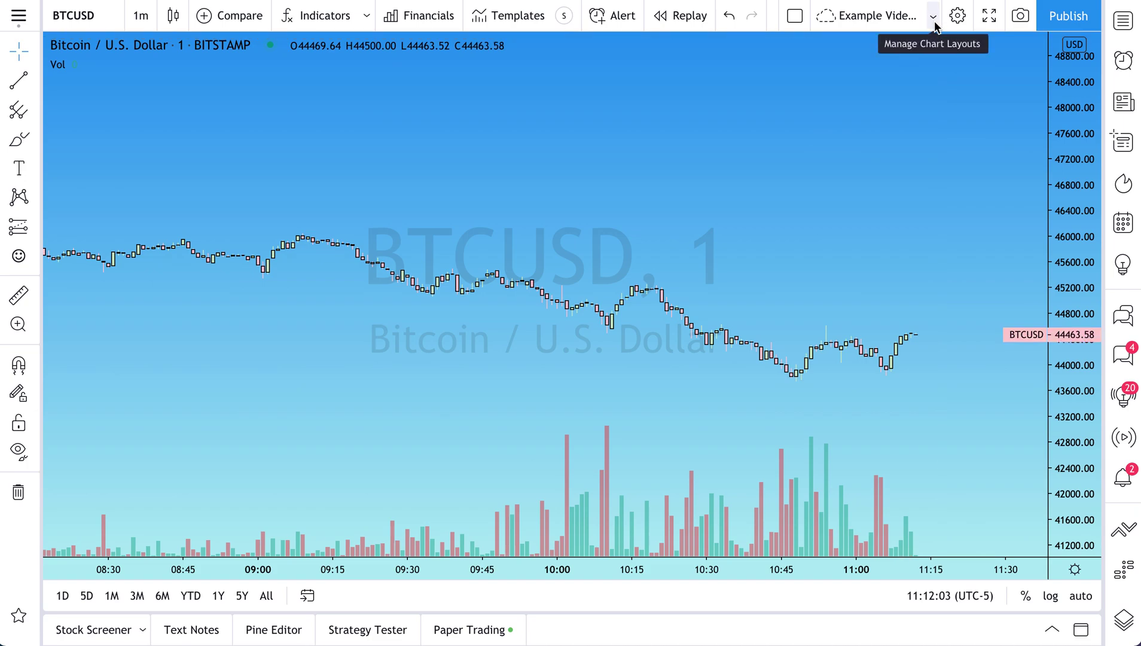
left_click(934, 18)
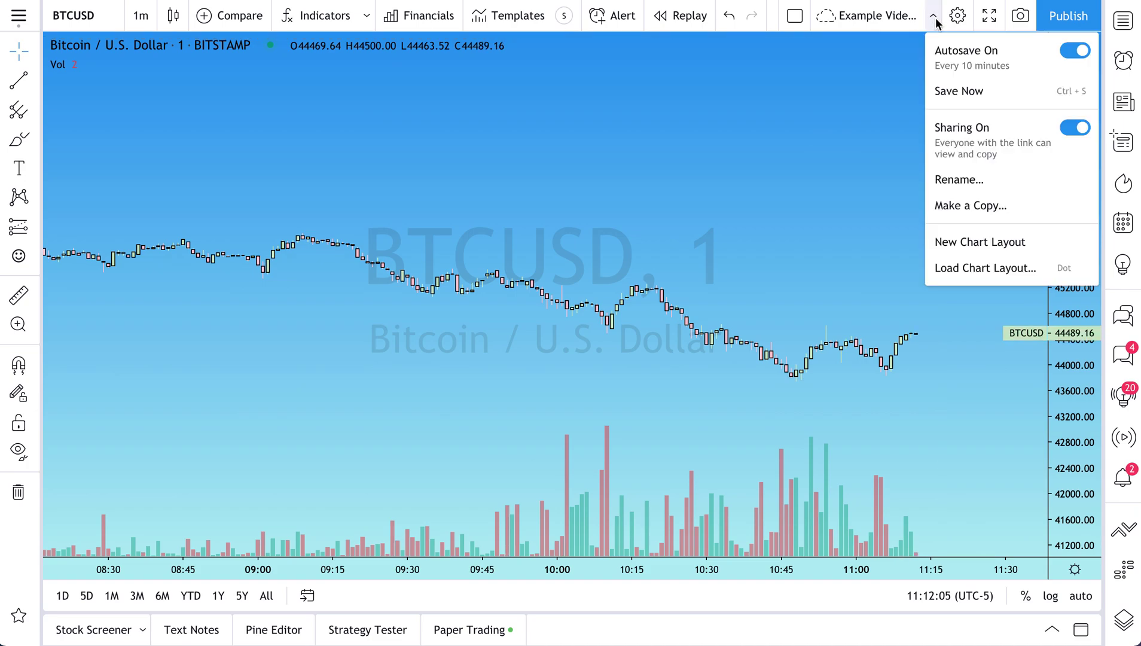
left_click(963, 95)
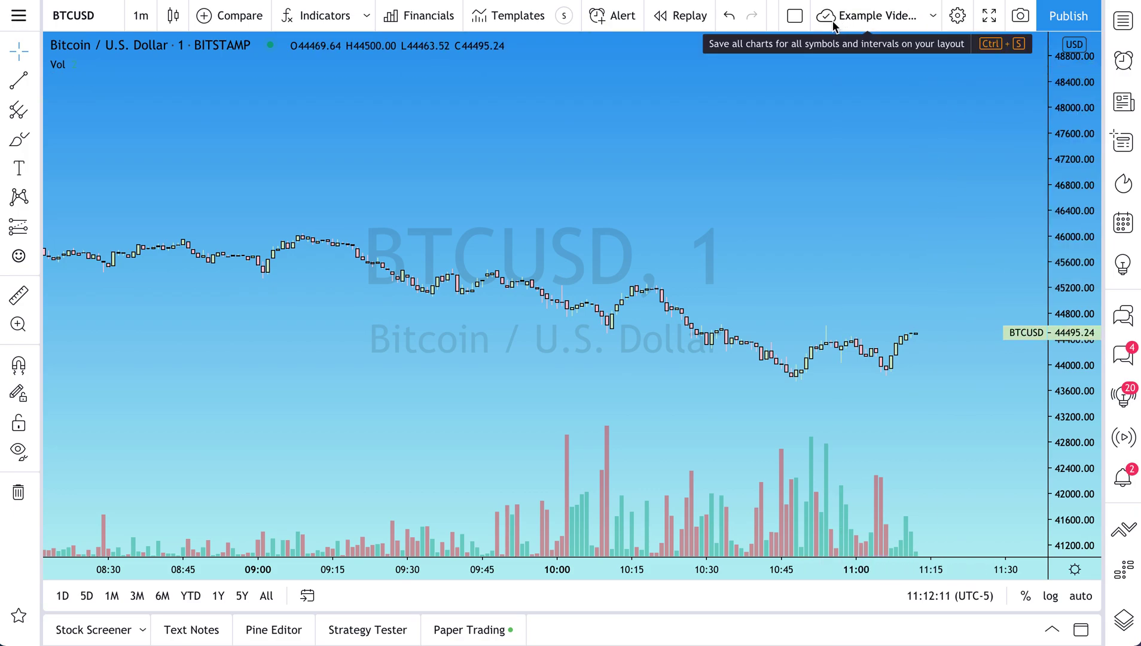
After glancing at the saved layouts list, rename the chart layout to 'Blue Chart'.
left_click(932, 16)
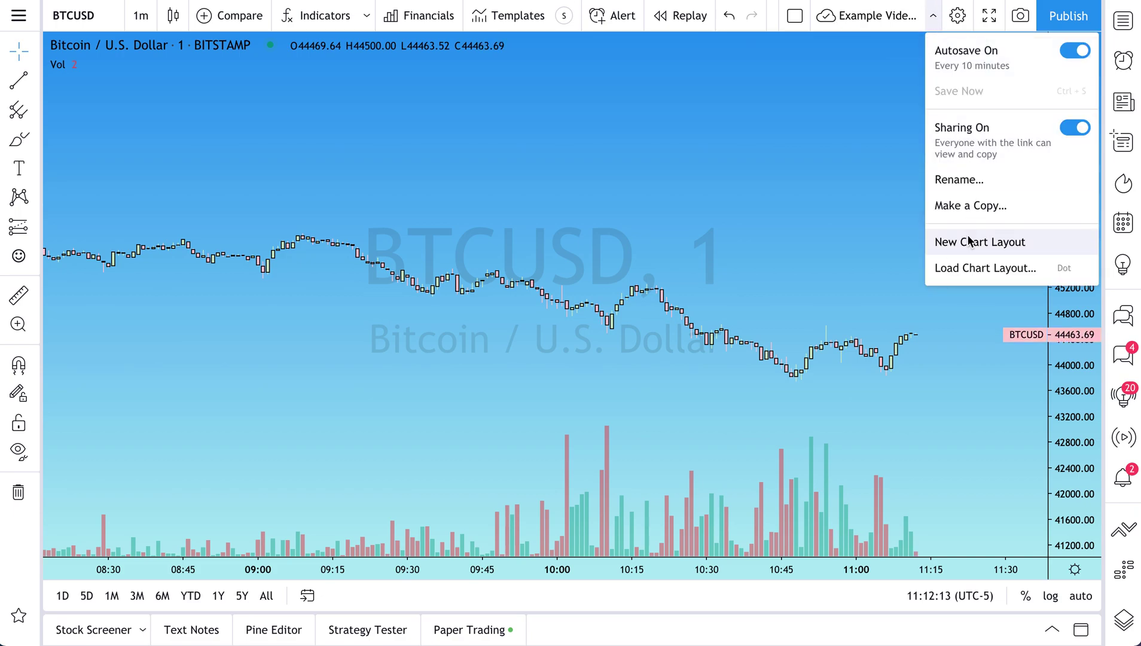
left_click(968, 270)
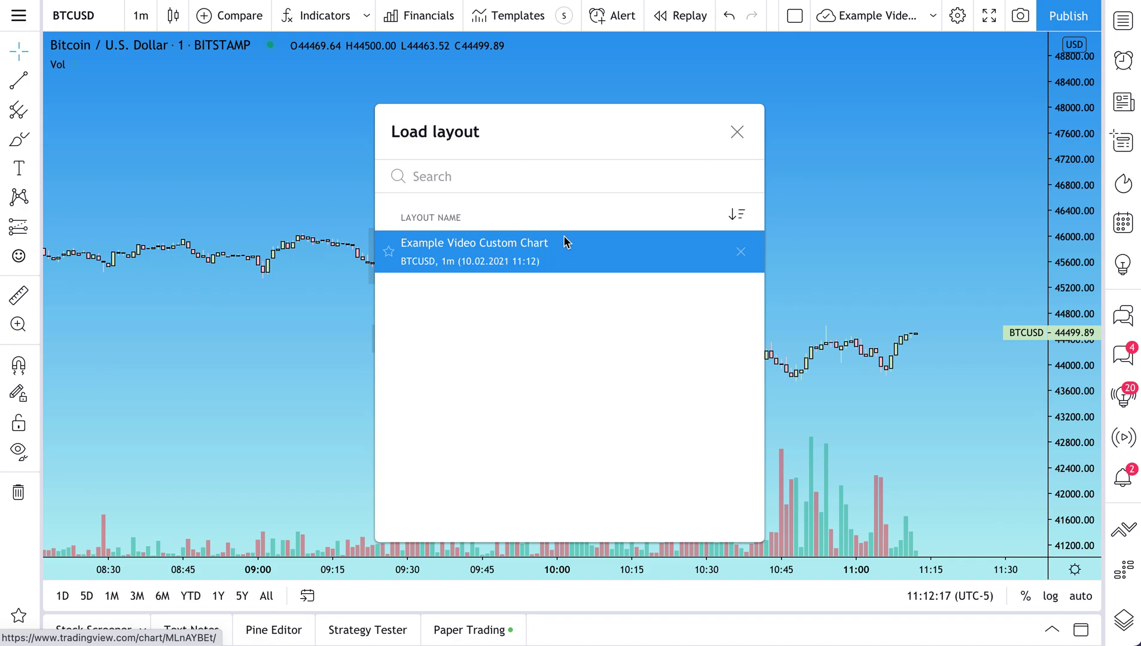
left_click(742, 137)
left_click(932, 16)
left_click(969, 178)
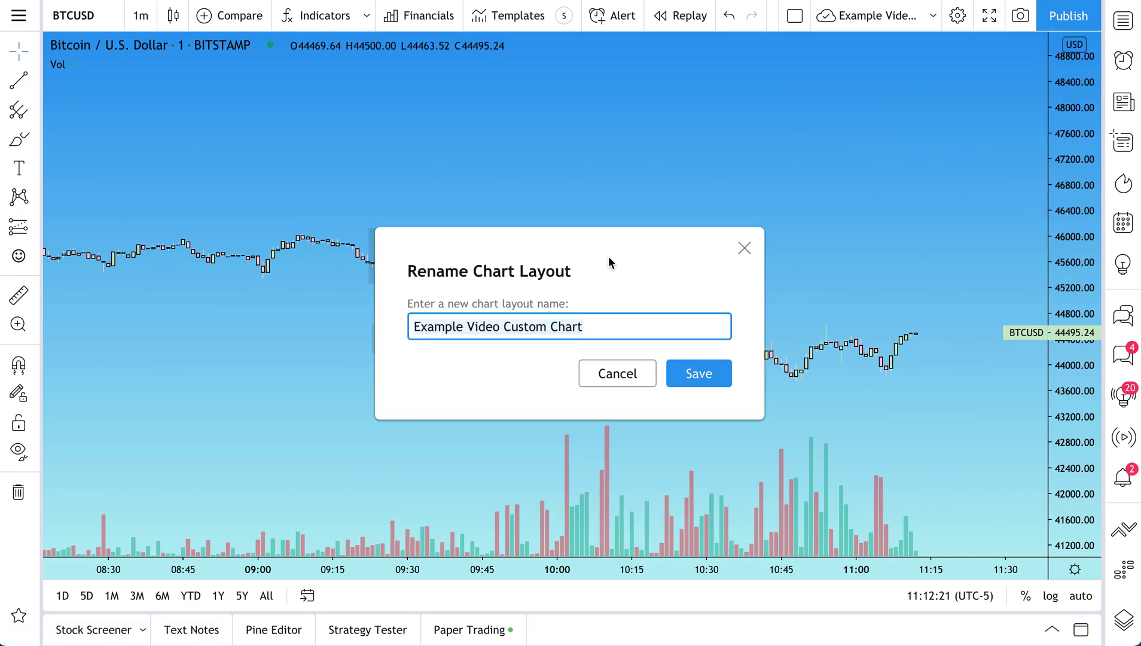
type("Blue ")
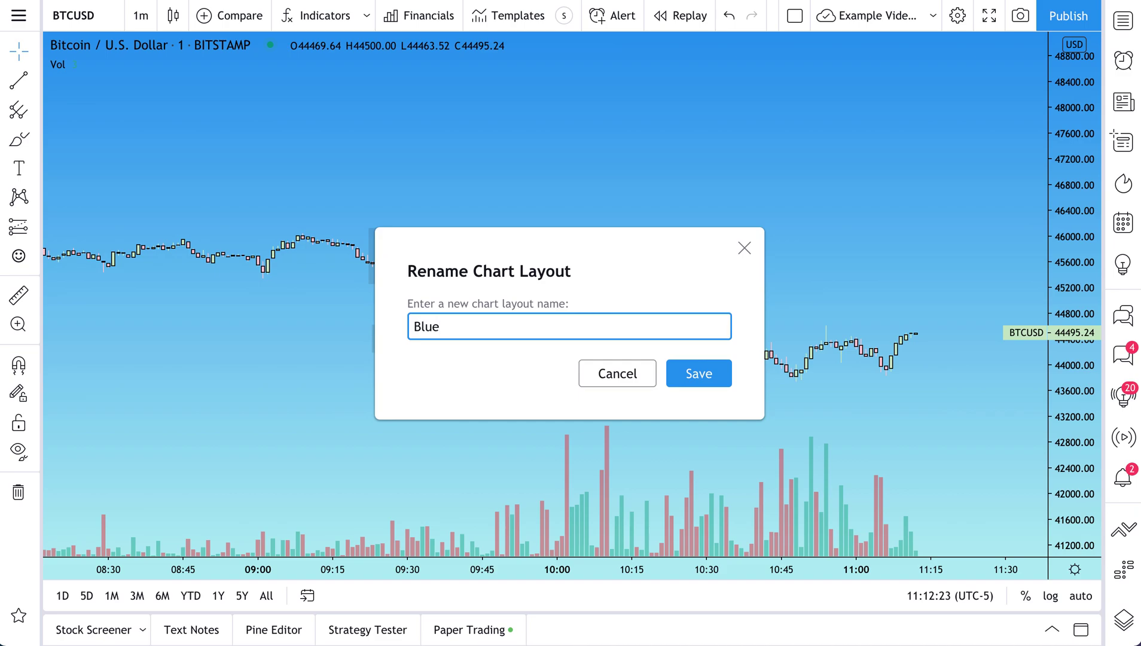
type("Chart")
left_click(685, 380)
Confirm 'Blue Chart' appears in the saved layouts list, then close the list.
left_click(933, 16)
left_click(946, 267)
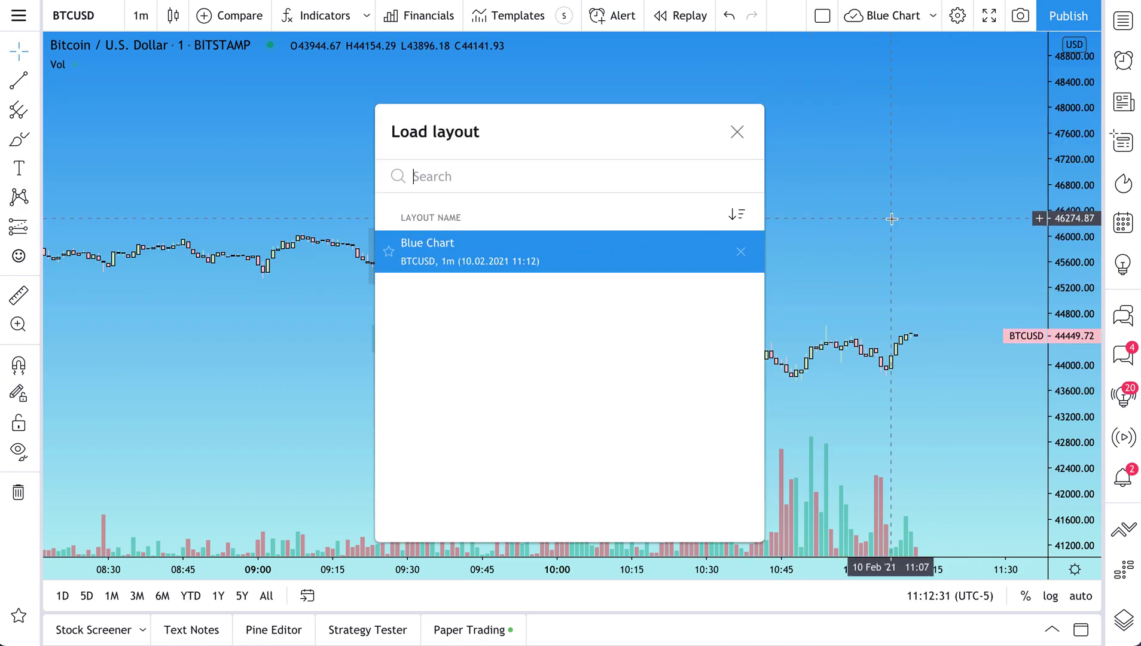
left_click(737, 132)
left_click(933, 19)
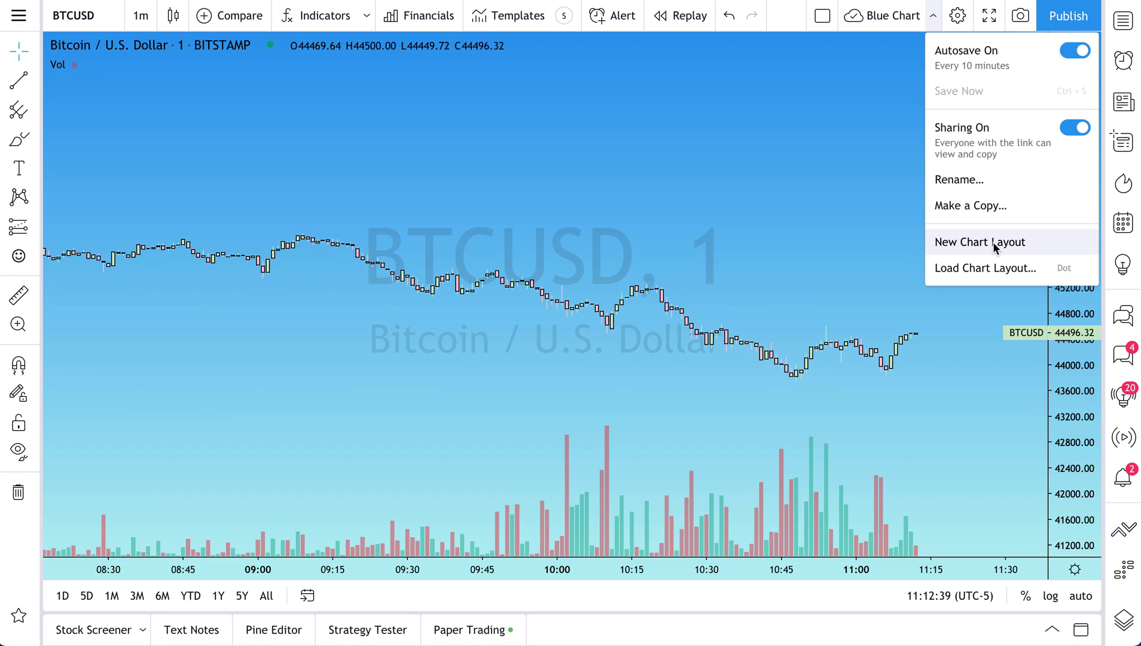
left_click(992, 266)
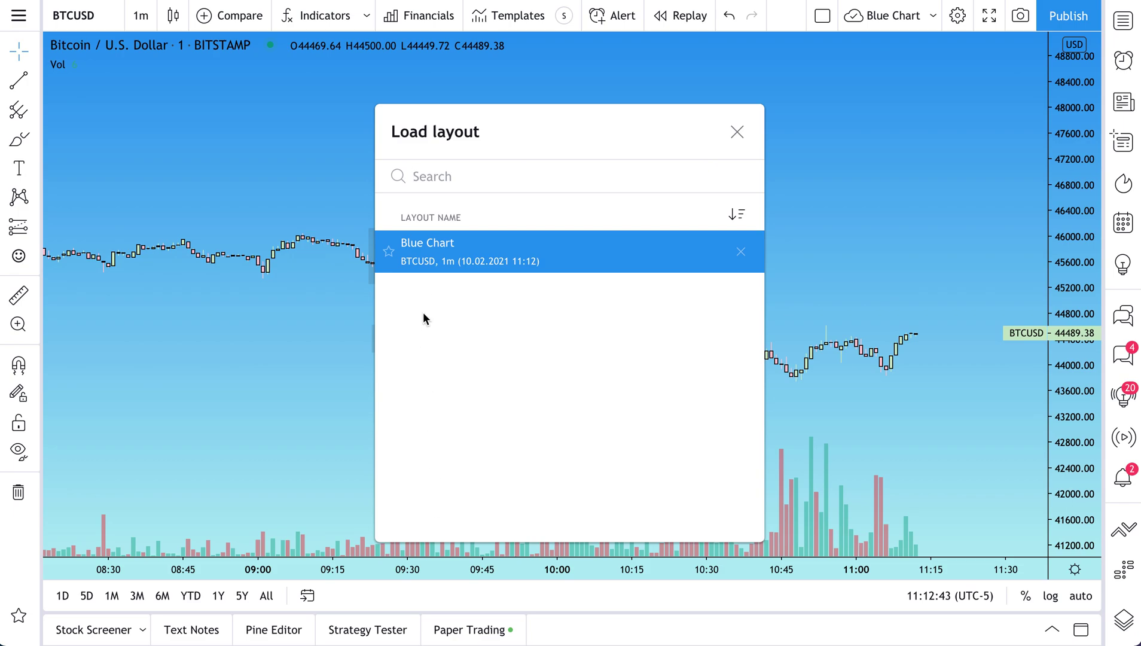
left_click(737, 131)
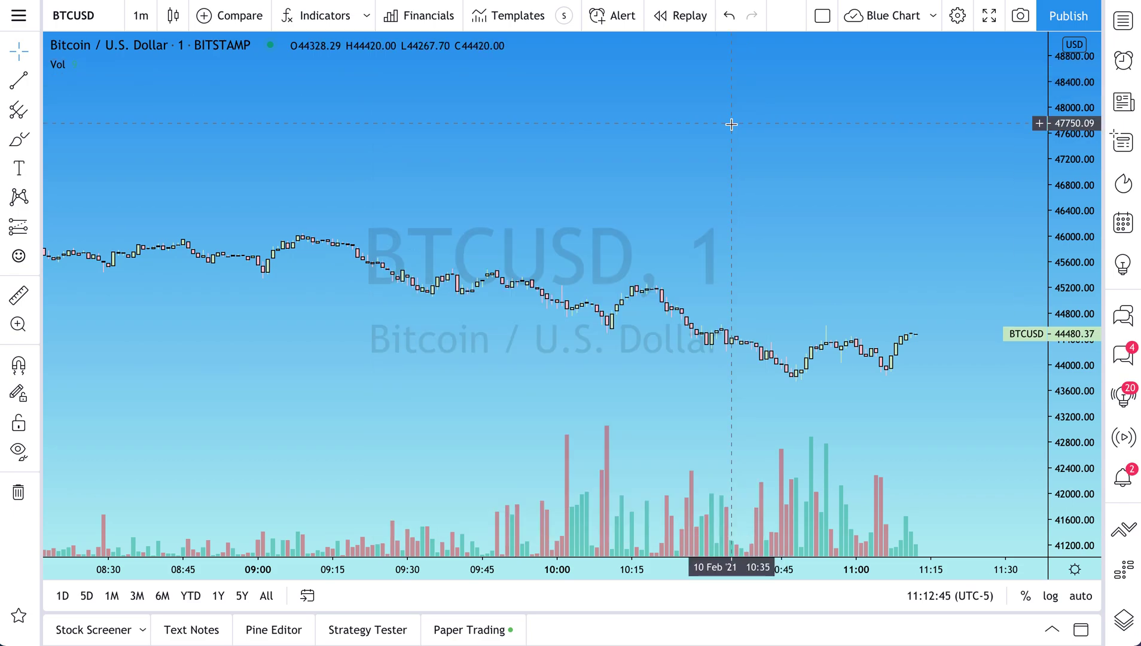
Reopen Chart settings, review the gradient background colours and scale text, then go to Symbol.
right_click(429, 124)
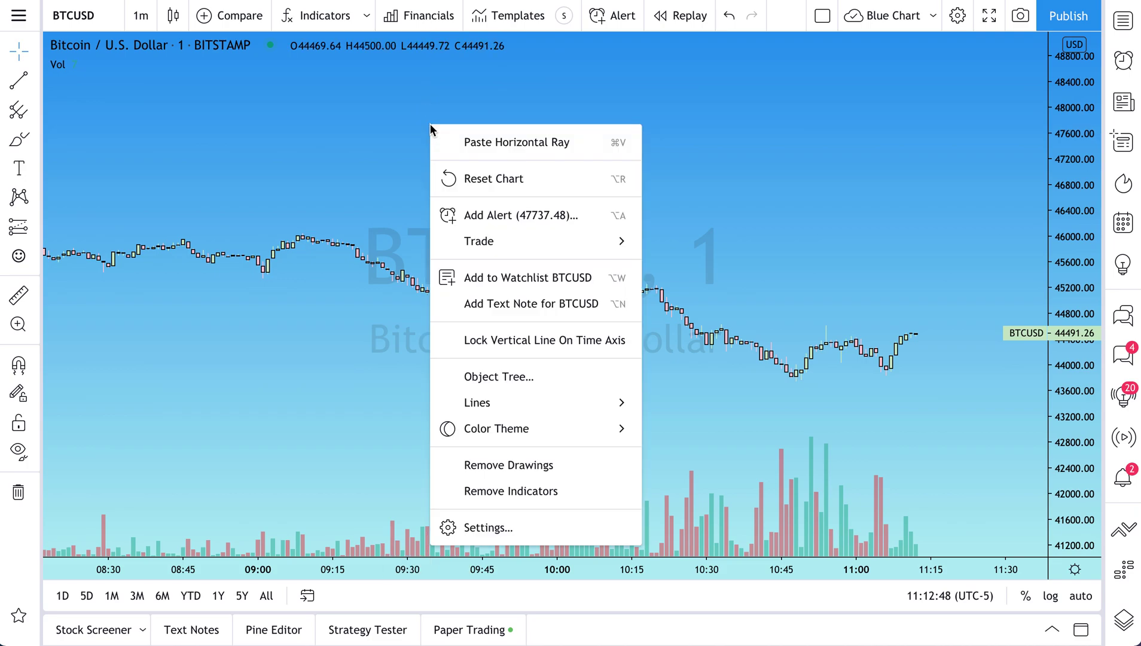
left_click(464, 529)
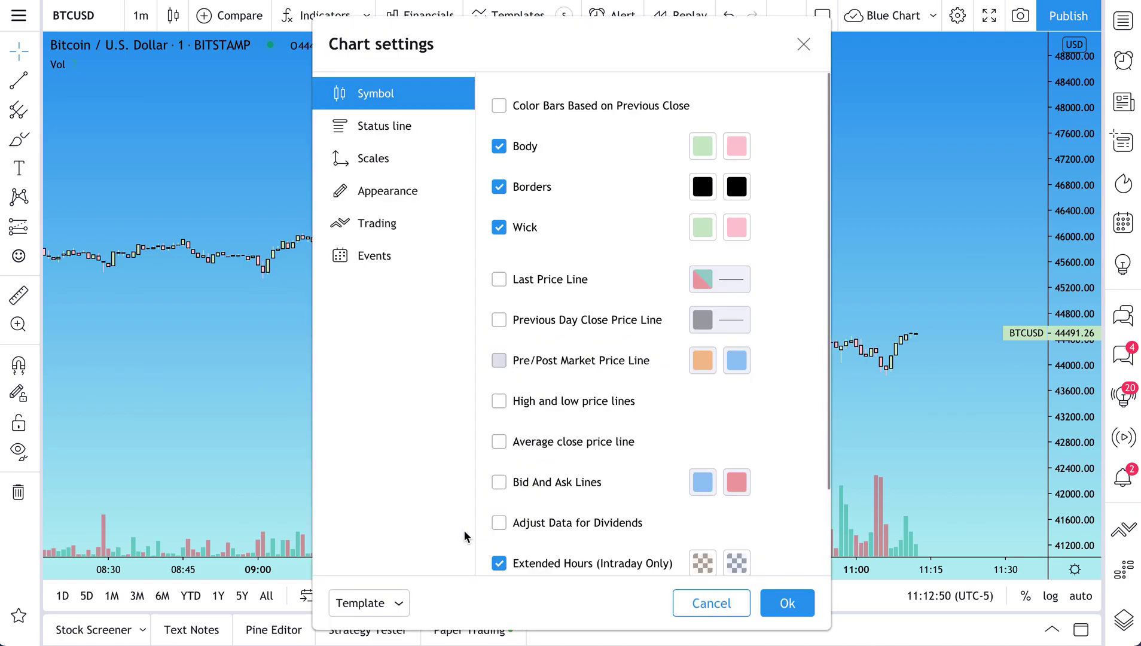
left_click(395, 186)
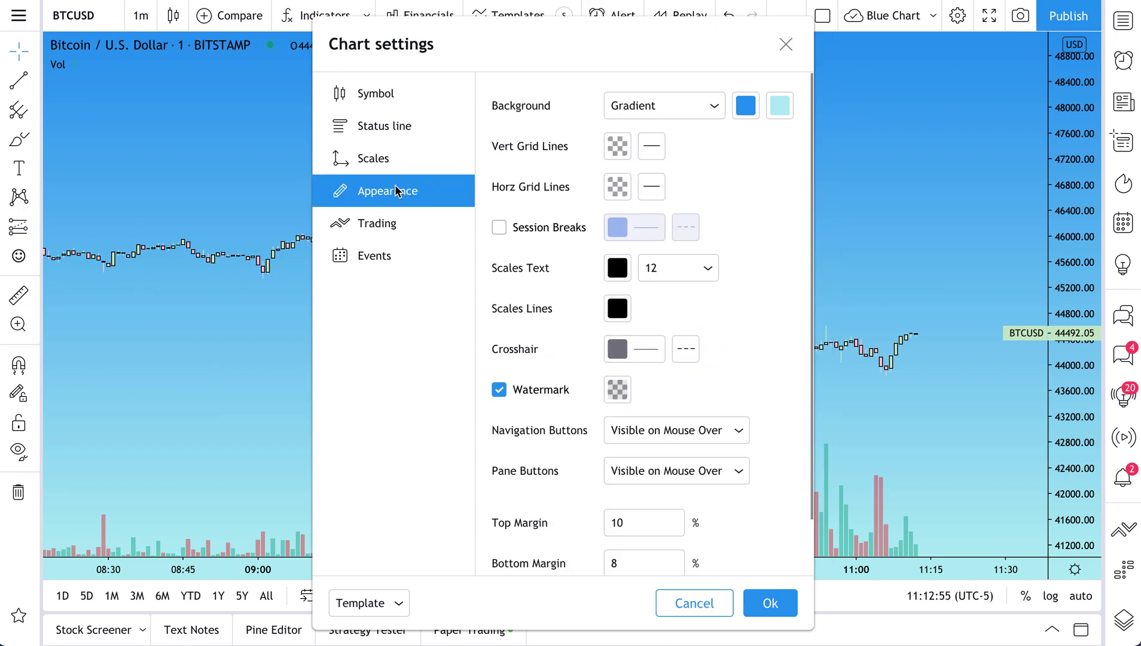
left_click(660, 113)
left_click(745, 106)
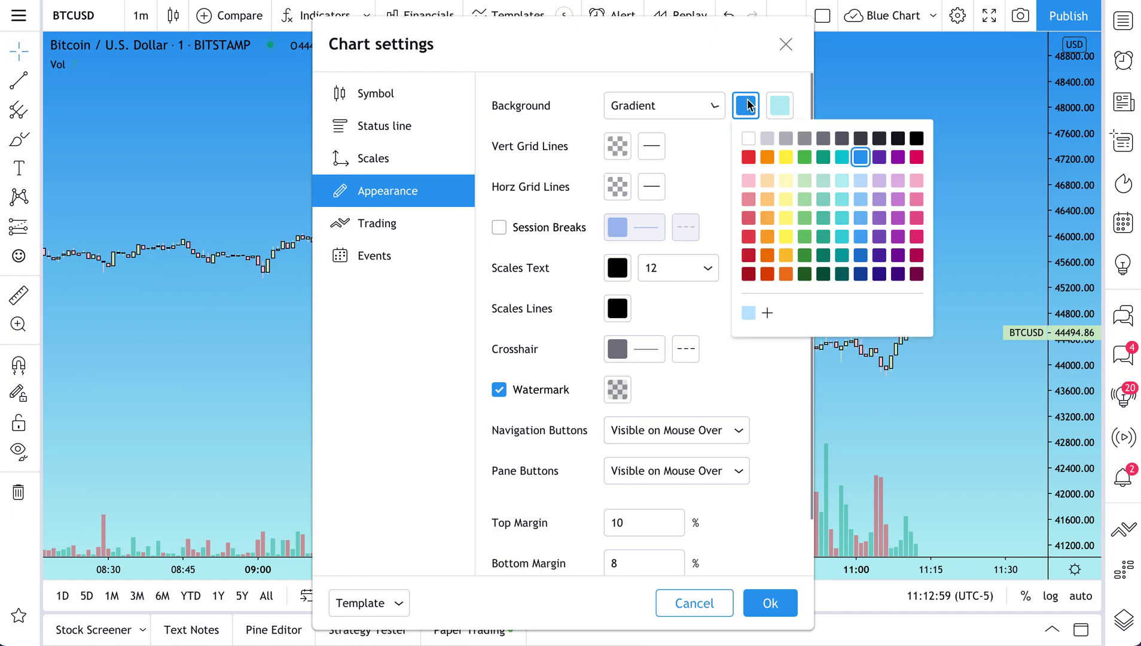
left_click(781, 107)
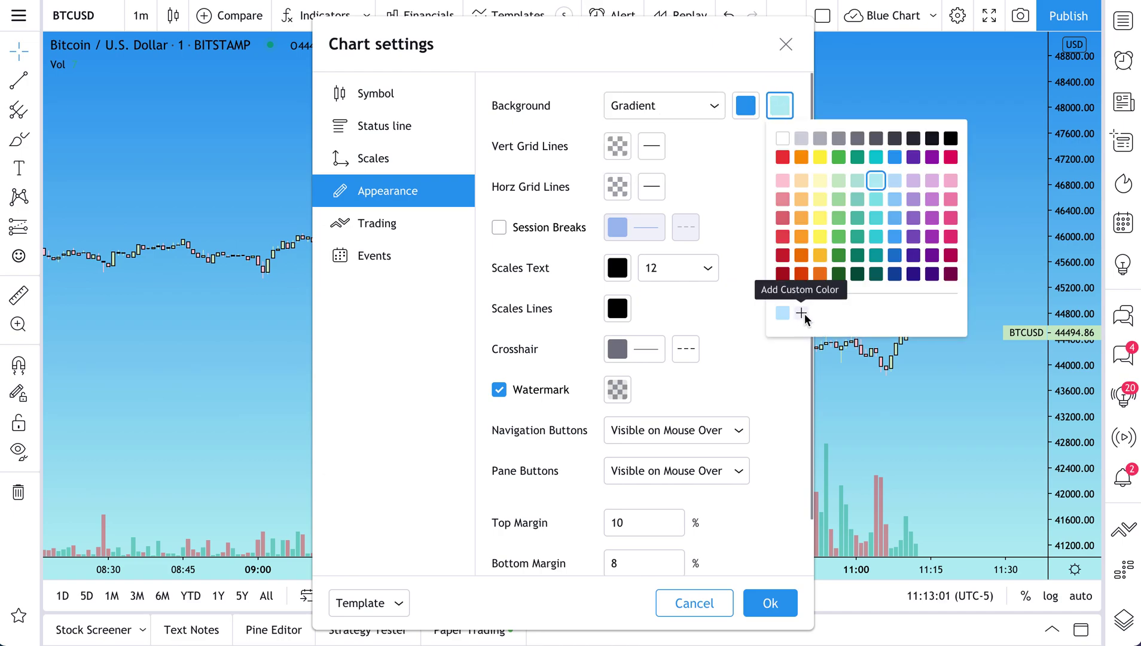
left_click(759, 387)
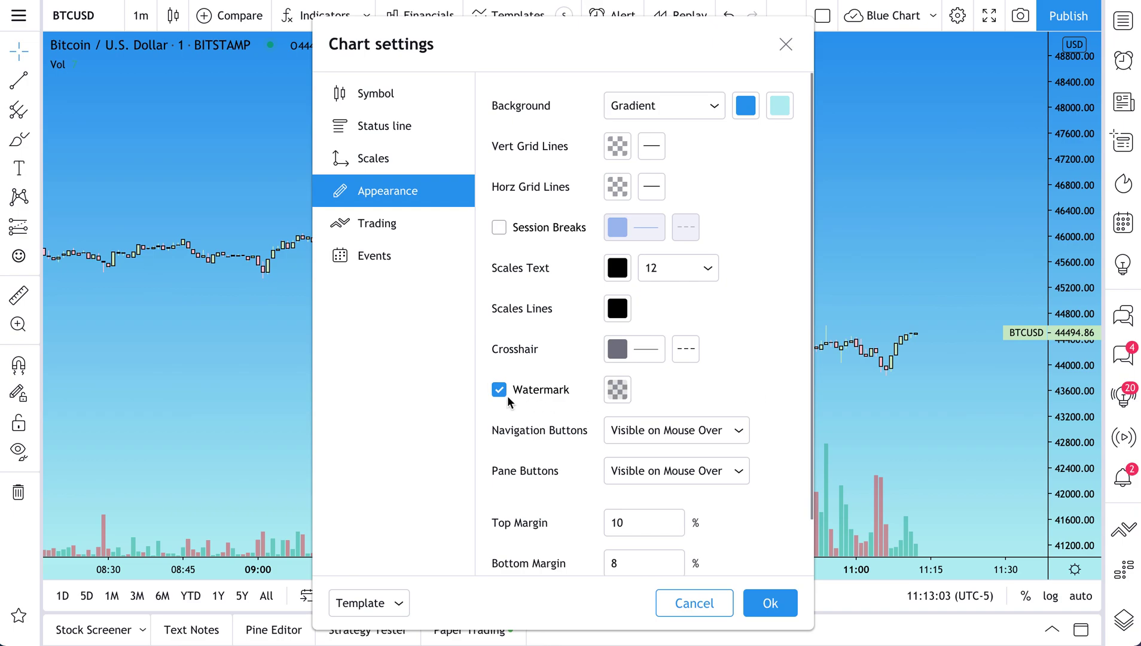
left_click(619, 273)
left_click(621, 273)
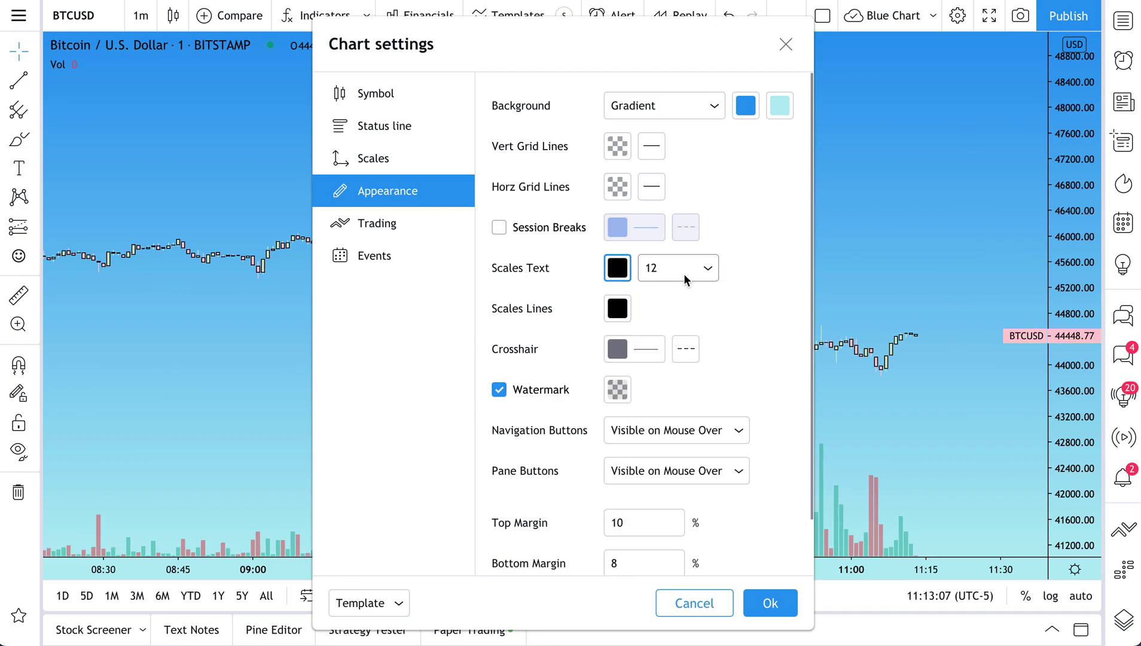
left_click(391, 97)
Make the up and down candle bodies red, then switch the chart type to Line.
left_click(702, 147)
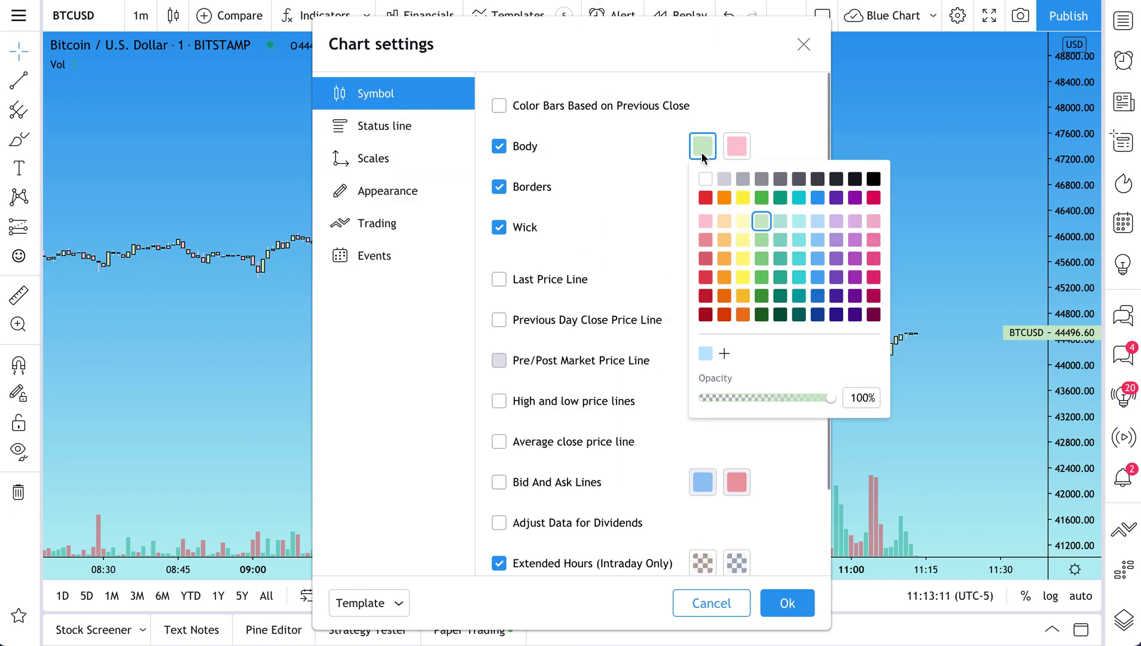
left_click(705, 198)
left_click(732, 147)
left_click(745, 197)
left_click(173, 15)
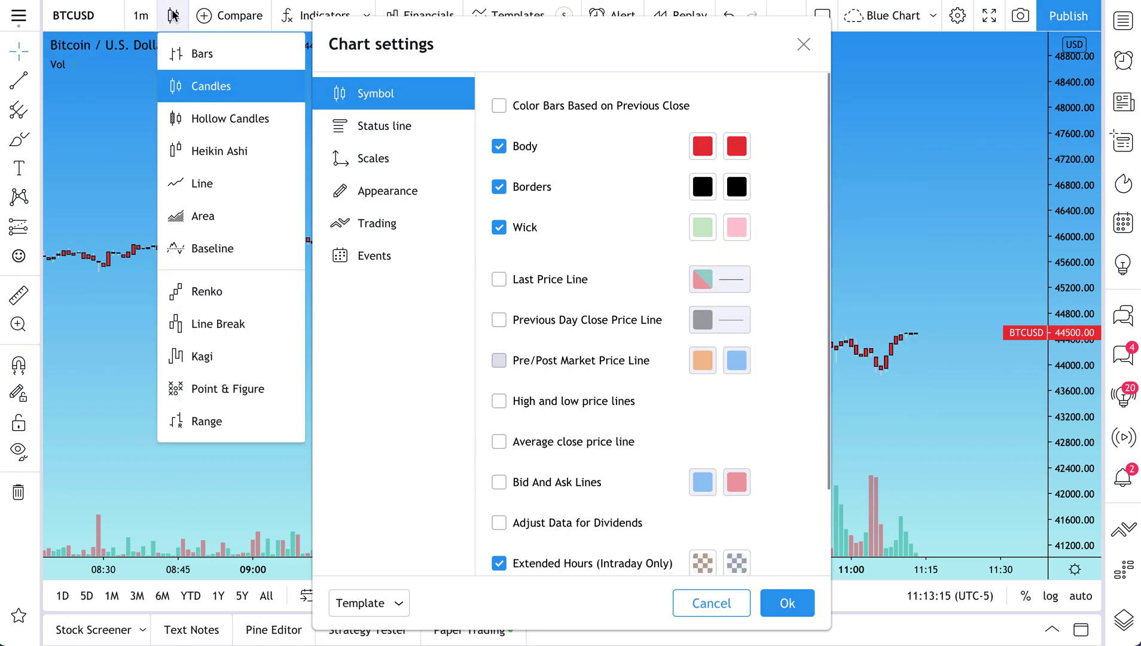
left_click(202, 183)
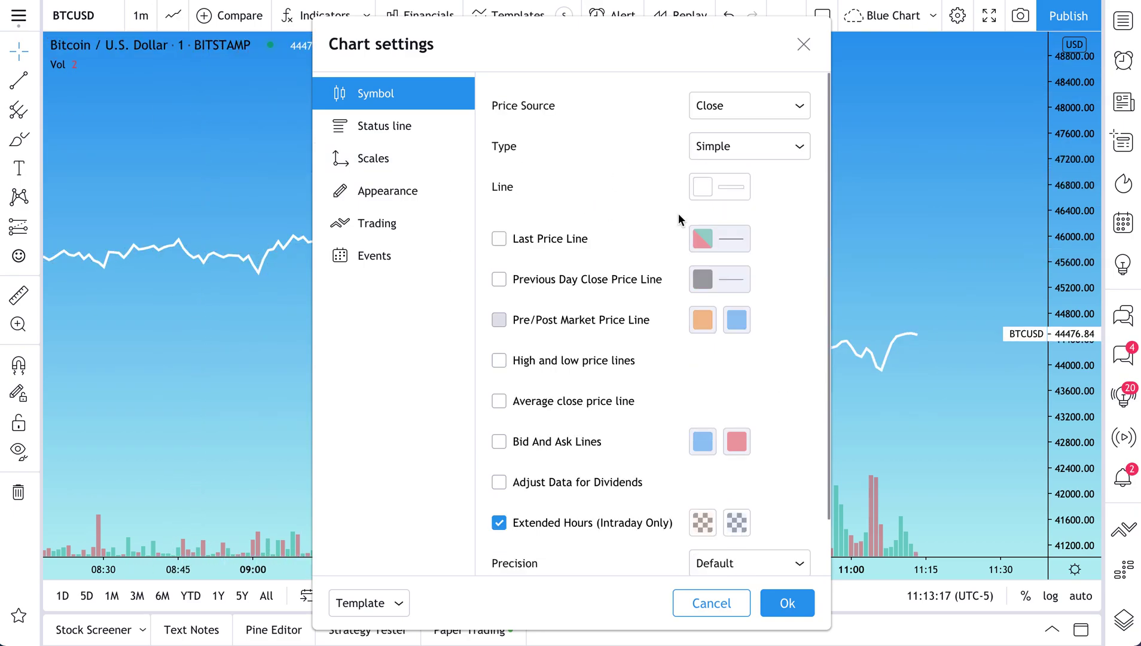
Set the price line colour to white after trying crimson, indigo, teal, green and orange.
left_click(716, 189)
left_click(873, 238)
left_click(836, 238)
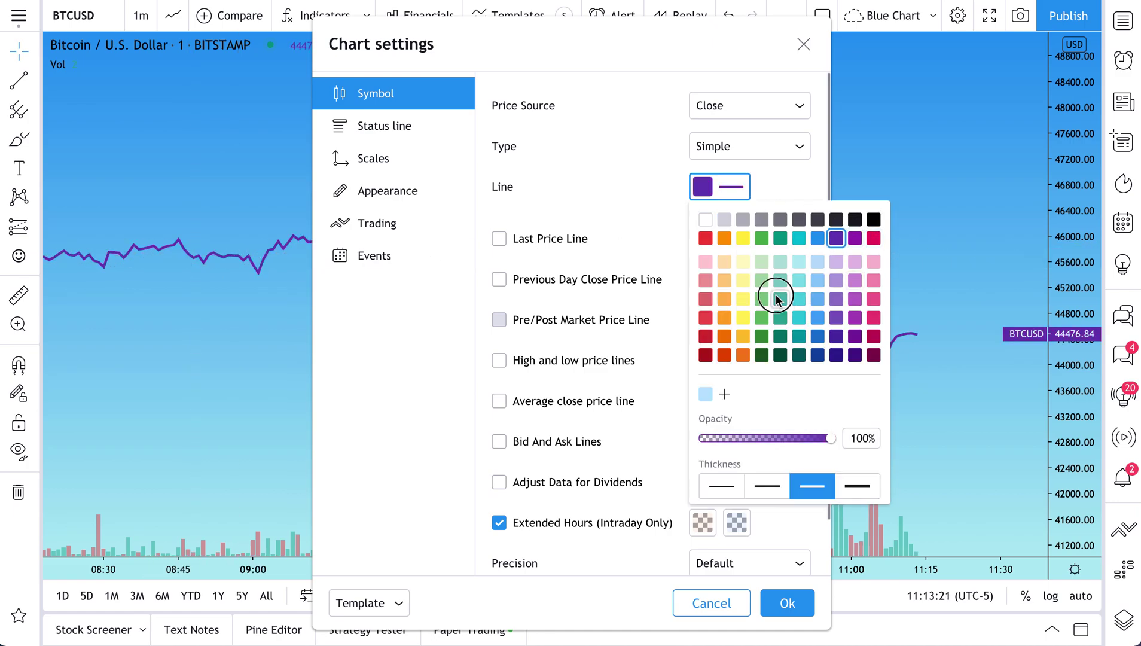
left_click(779, 298)
left_click(762, 299)
left_click(724, 298)
left_click(705, 222)
left_click(580, 189)
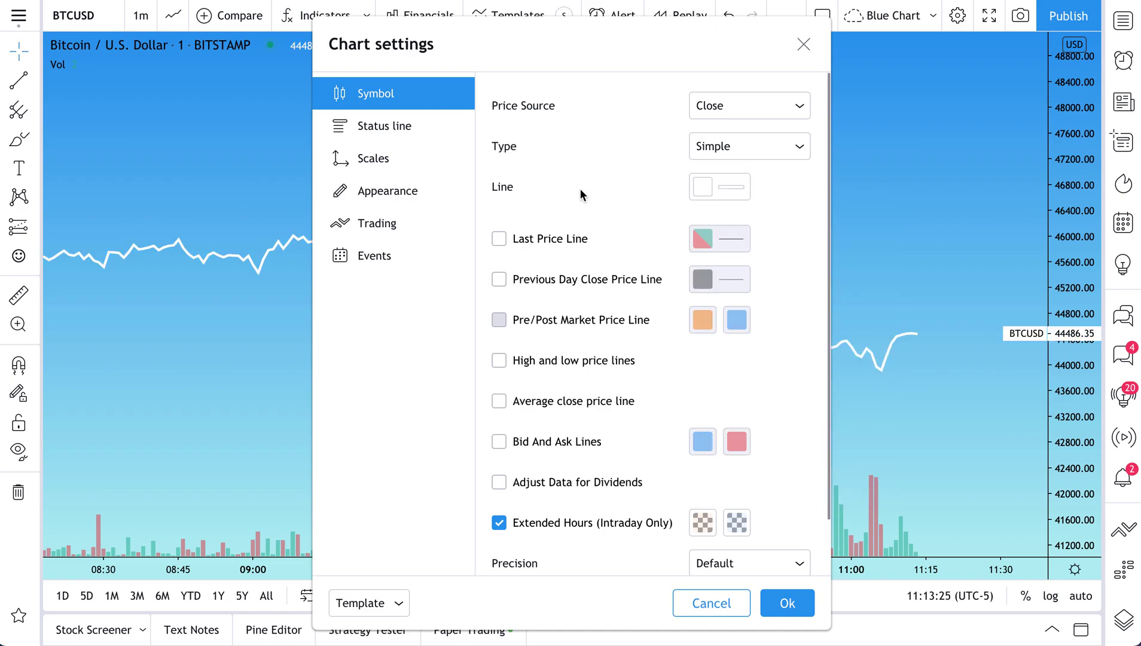
Review the Appearance, Symbol and Scales settings, close the dialog, and save the Blue Chart layout.
left_click(339, 194)
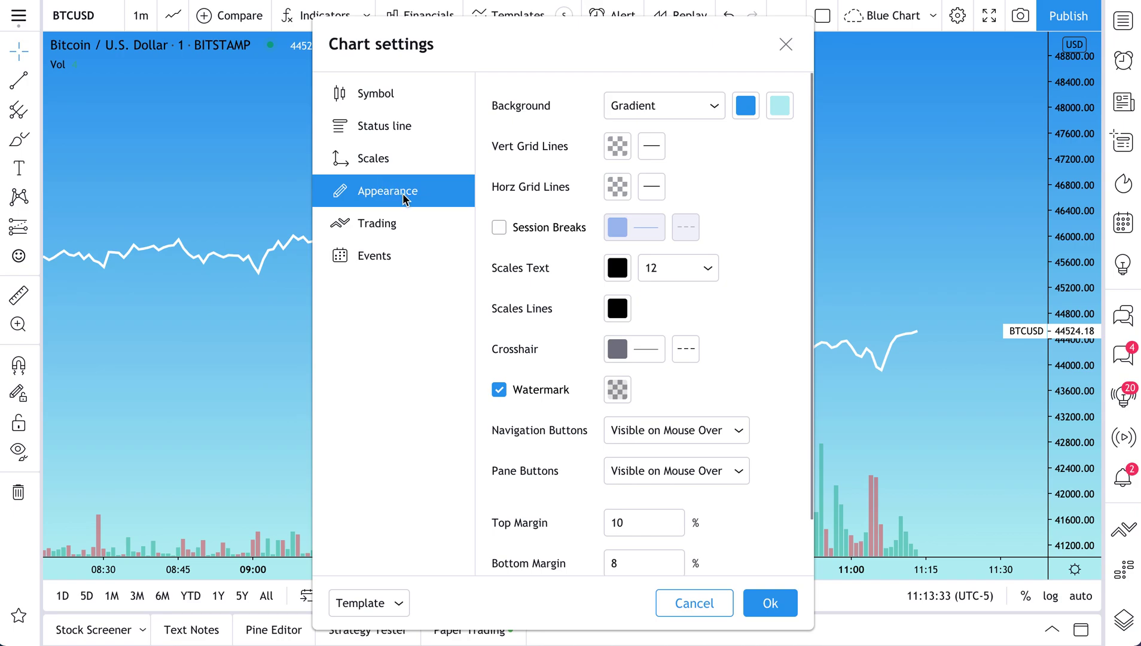
left_click(376, 96)
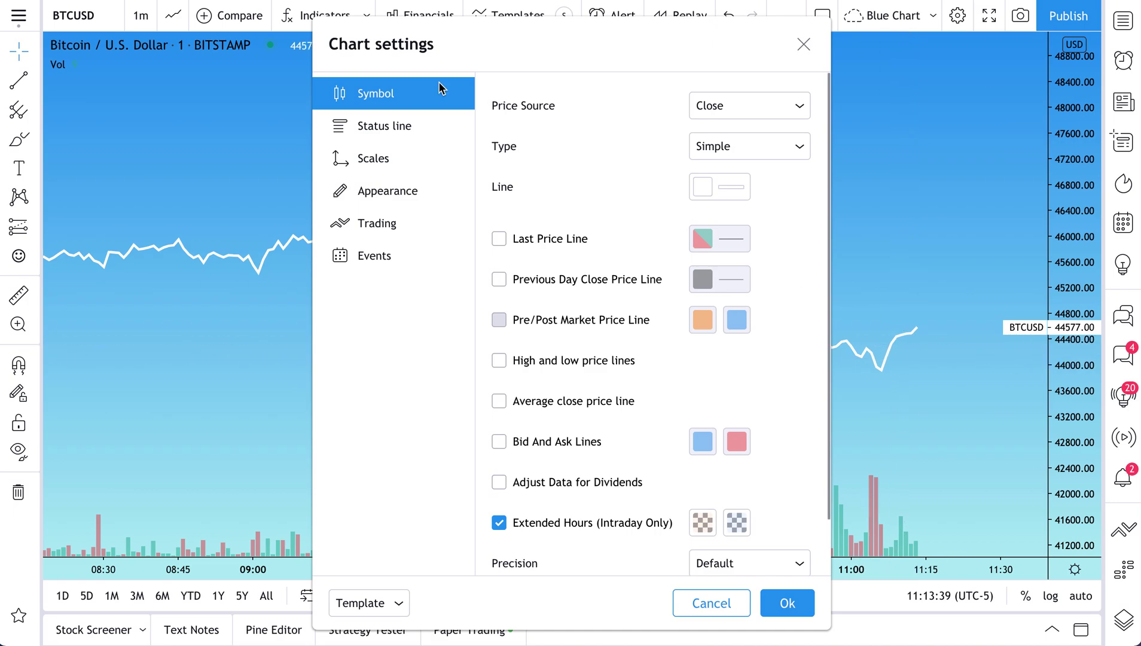
left_click(374, 163)
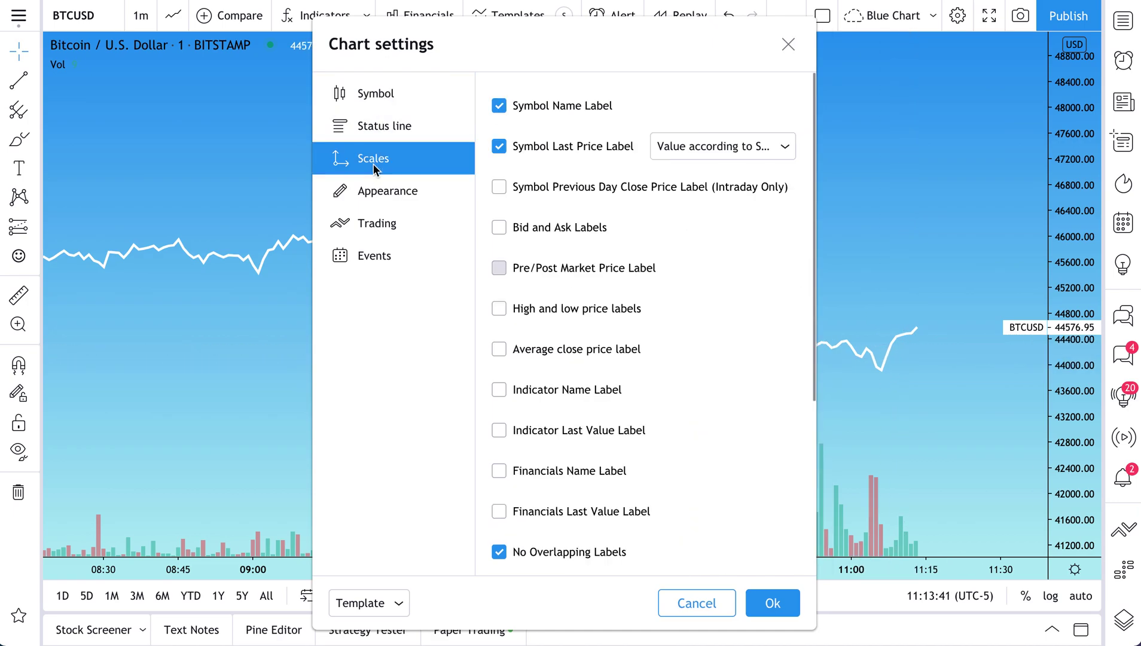
left_click(381, 195)
left_click(786, 45)
left_click(934, 16)
left_click(961, 92)
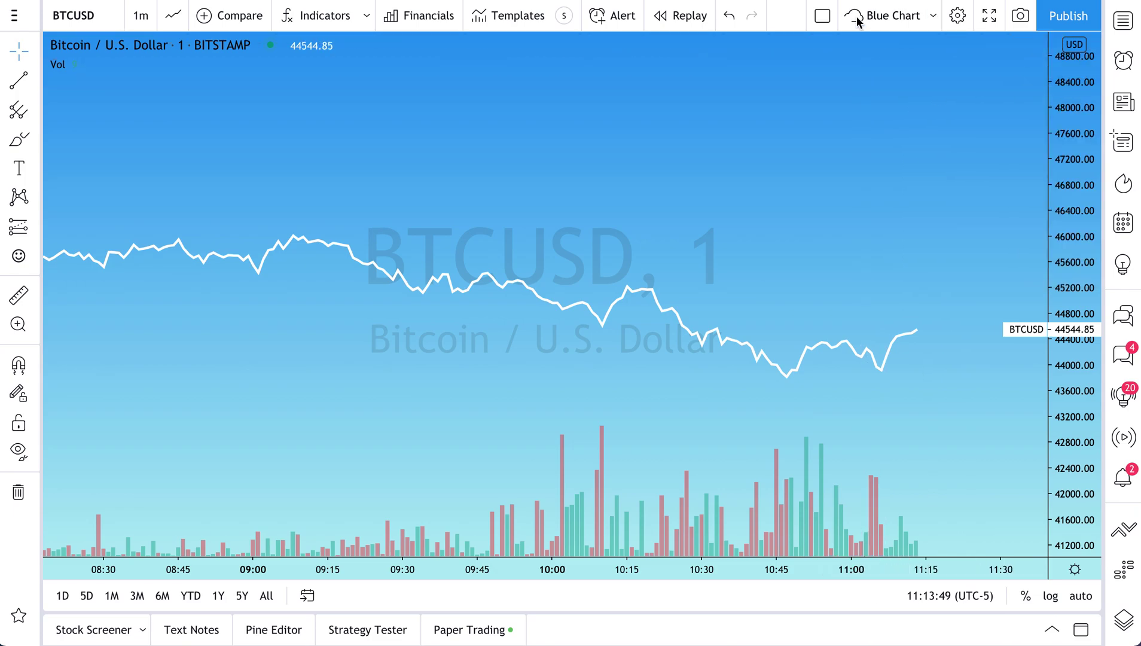